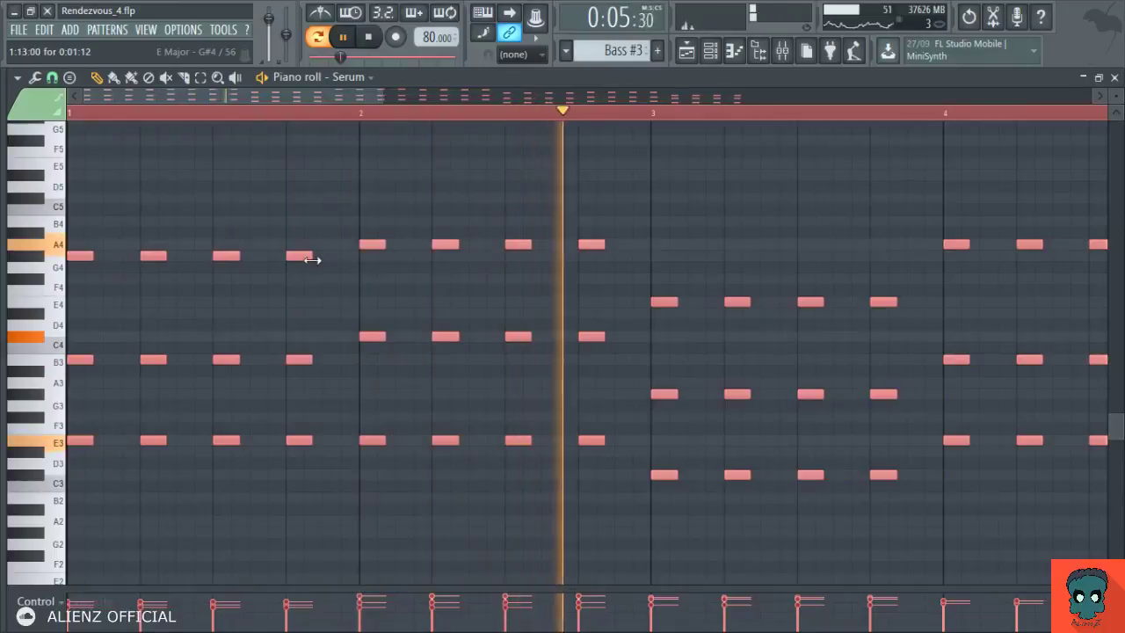
Step: Slightly lengthen all the chord notes of the Bass #3 pattern, and close the note editor
left_click_drag(313, 257, 322, 267)
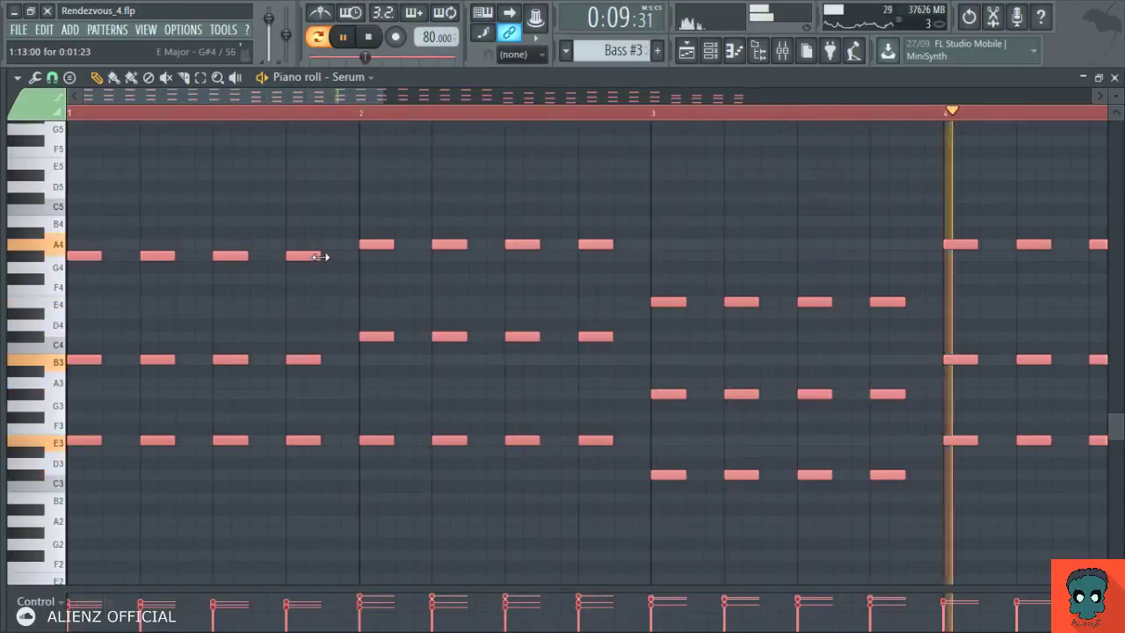
left_click_drag(321, 257, 318, 258)
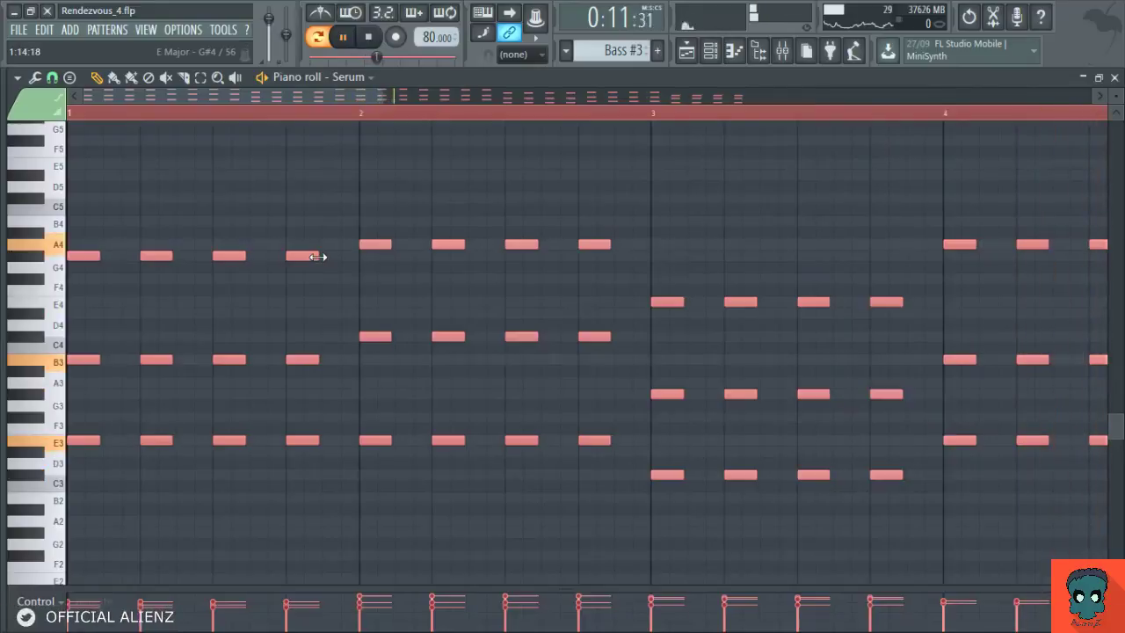
key("Escape")
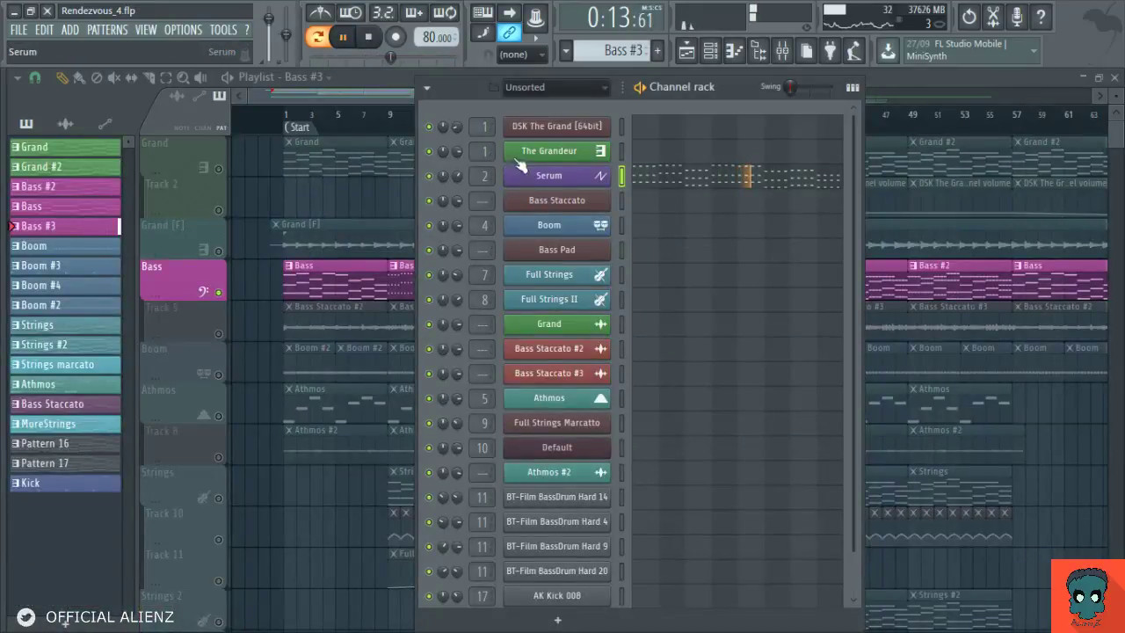
Step: Open the Serum channel and set Env 1 to 574 ms release, 445 ms decay and -9.1 dB sustain
left_click(541, 174)
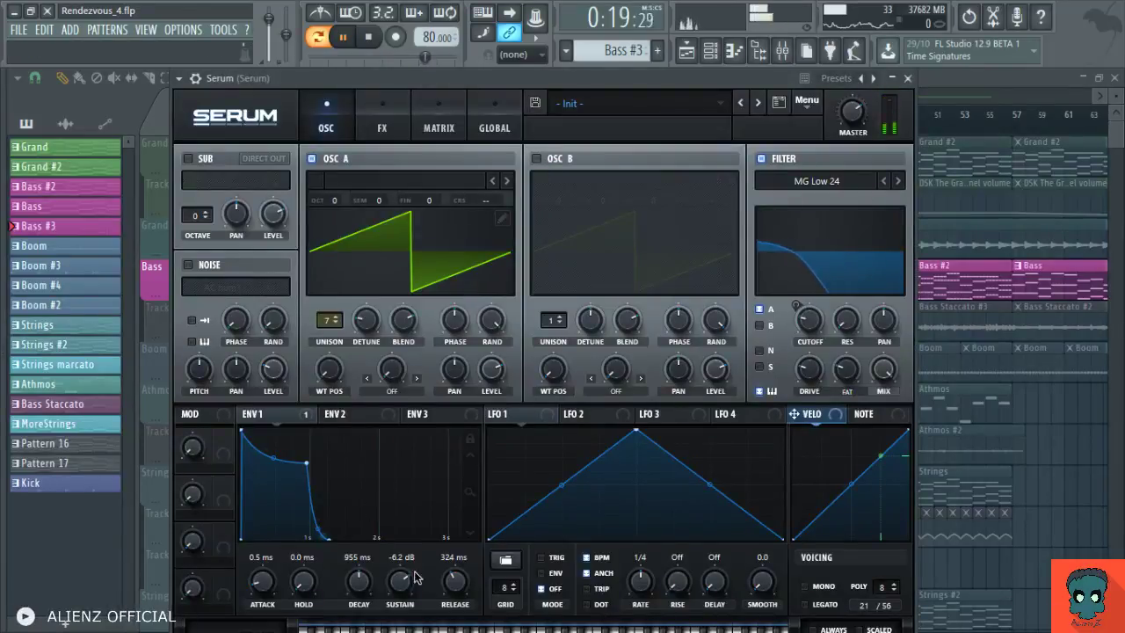
left_click_drag(455, 591, 456, 587)
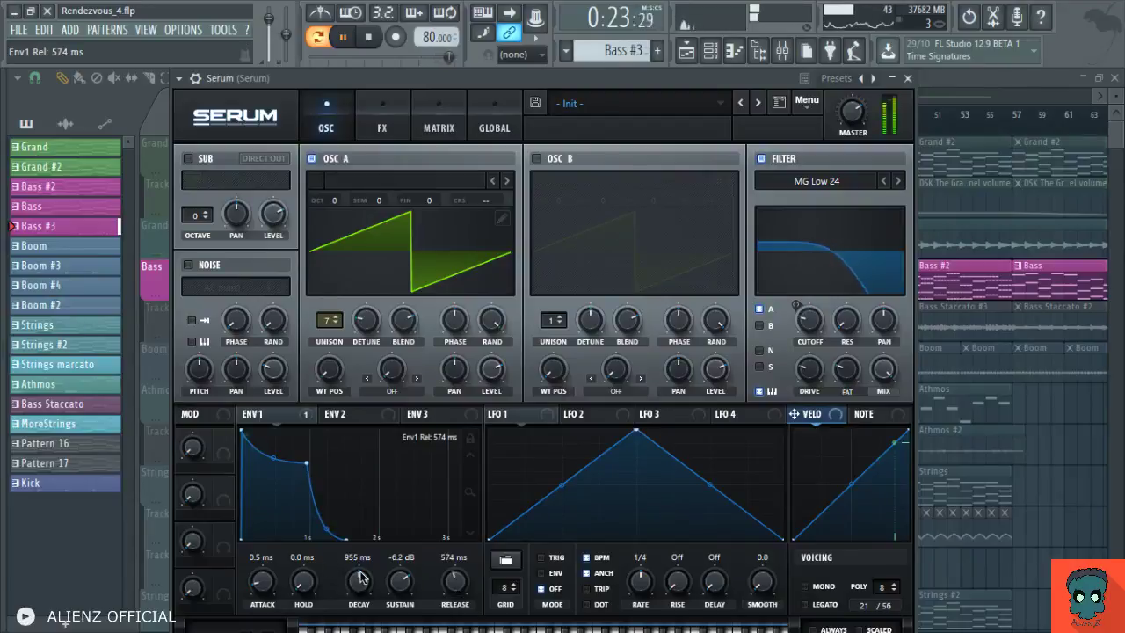
left_click_drag(358, 578, 401, 597)
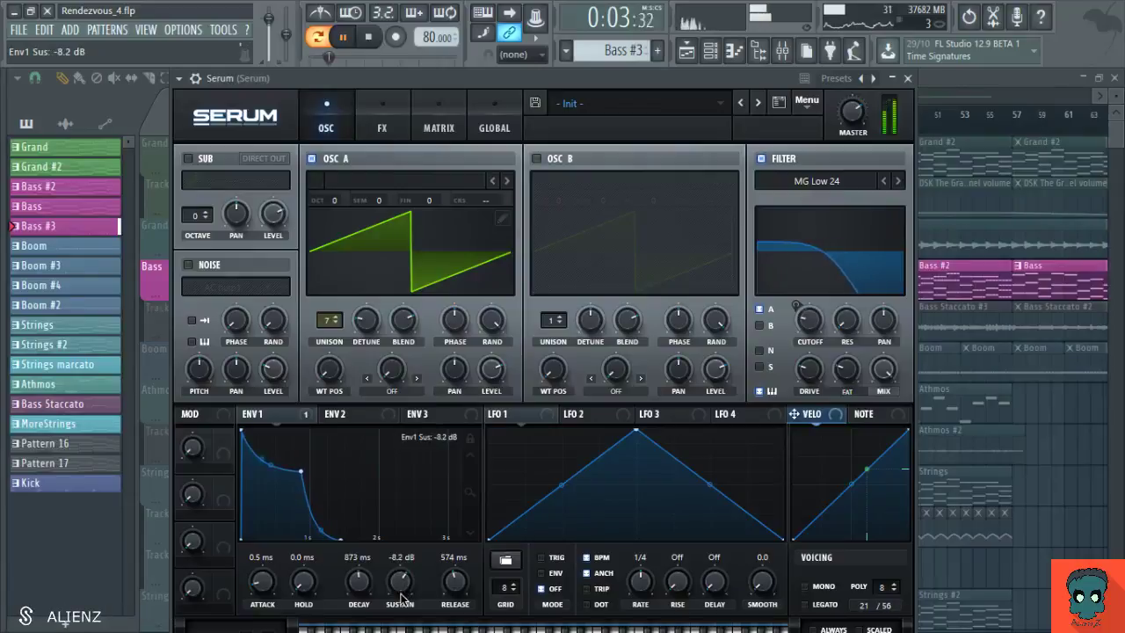
left_click_drag(366, 580, 395, 588)
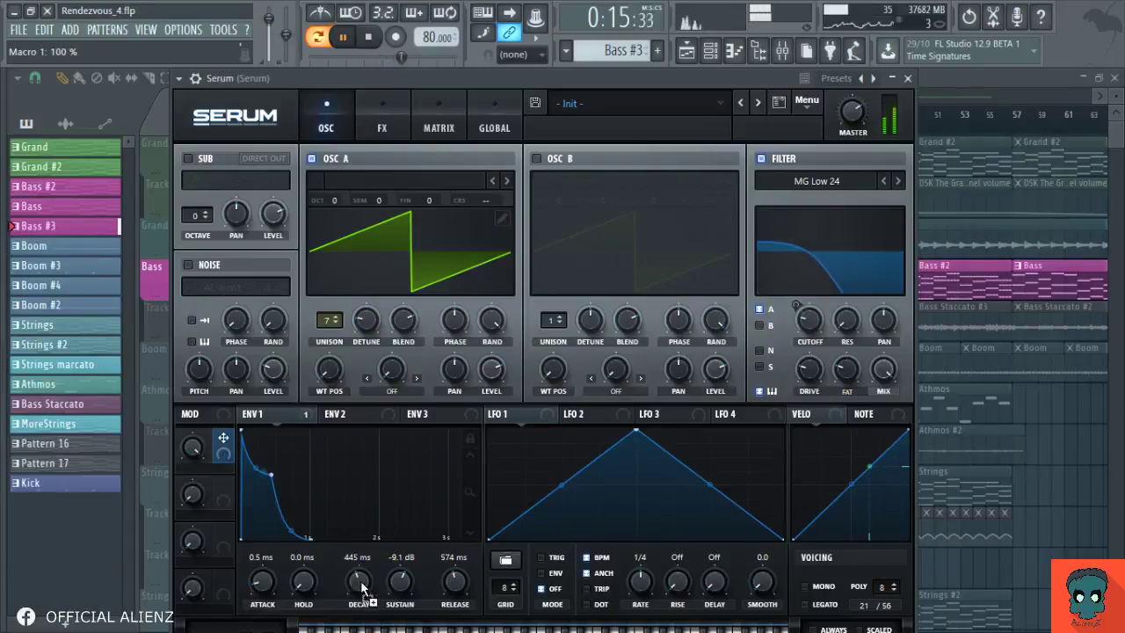
Step: Assign Macro 1 to the Env 1 decay and sustain, and sweep the macro between 18% and 100%
left_click_drag(223, 438, 339, 583)
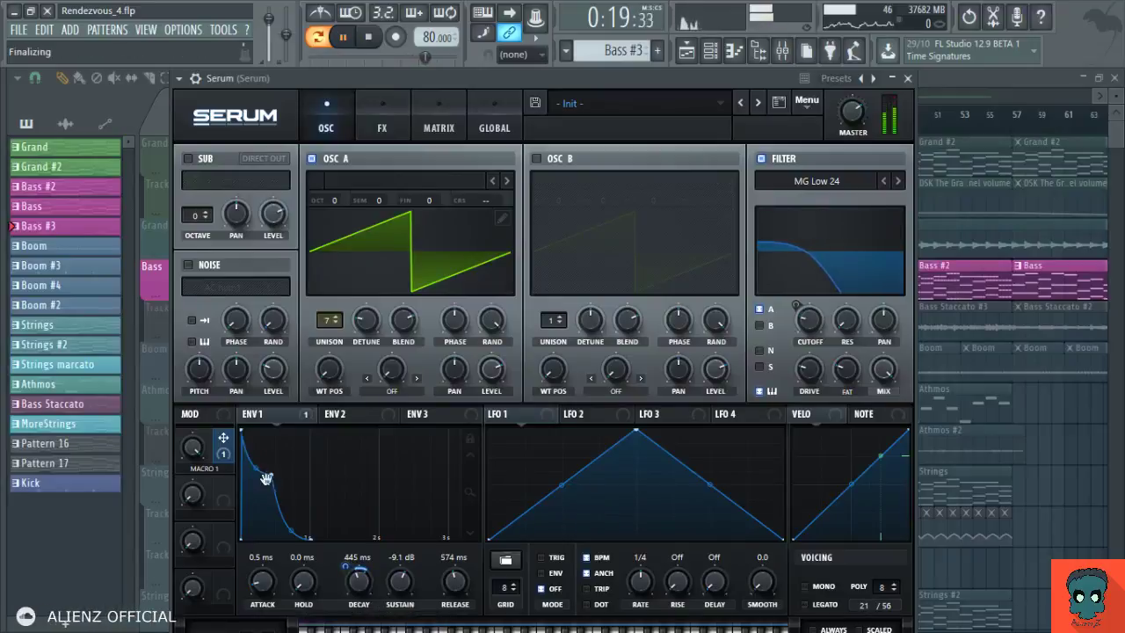
left_click_drag(225, 454, 380, 589)
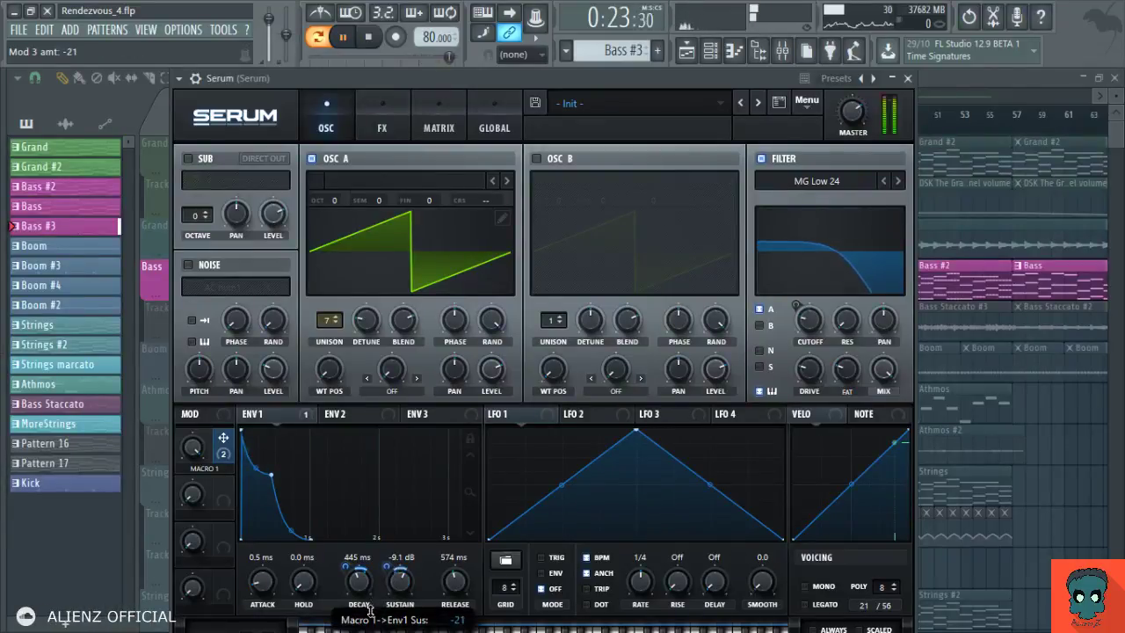
left_click_drag(195, 452, 202, 478)
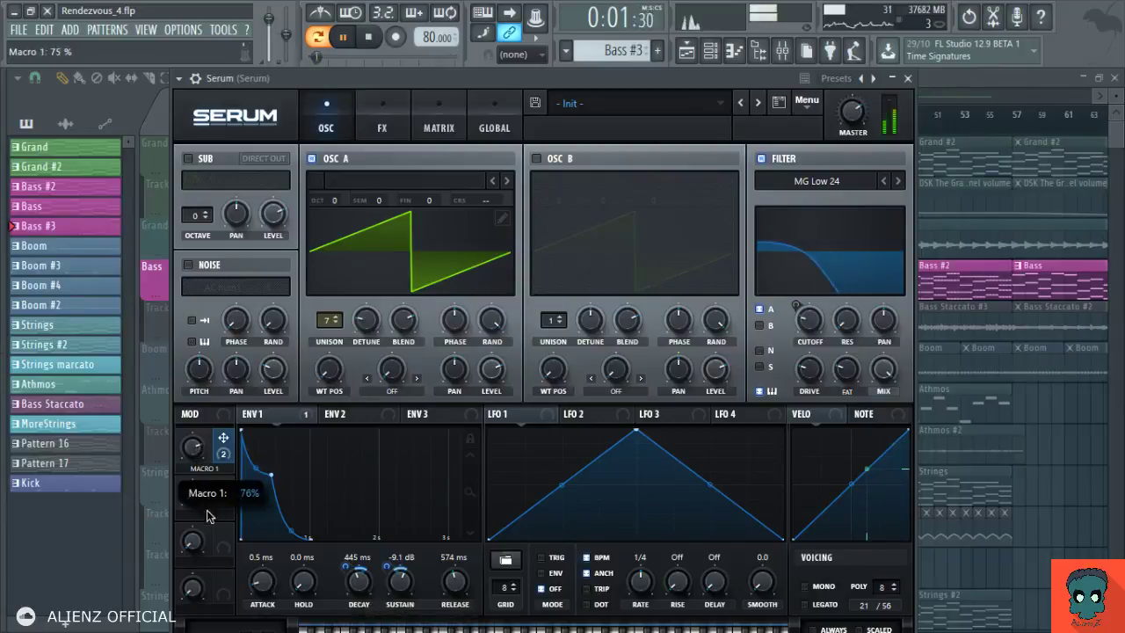
left_click_drag(209, 559, 209, 620)
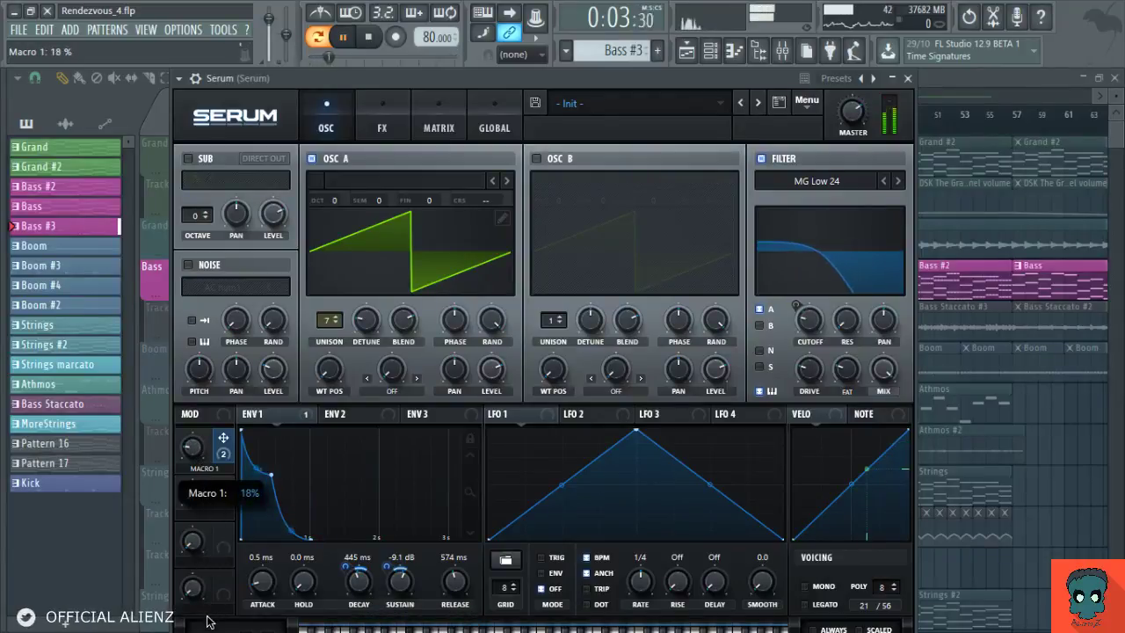
left_click_drag(220, 529, 220, 407)
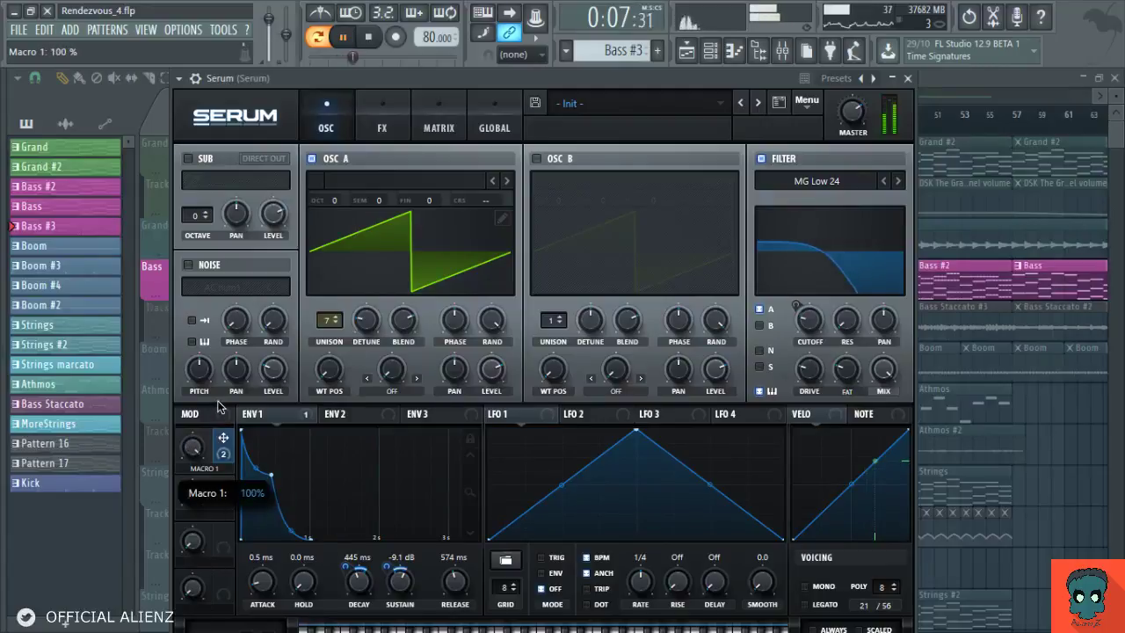
left_click_drag(386, 567, 382, 525)
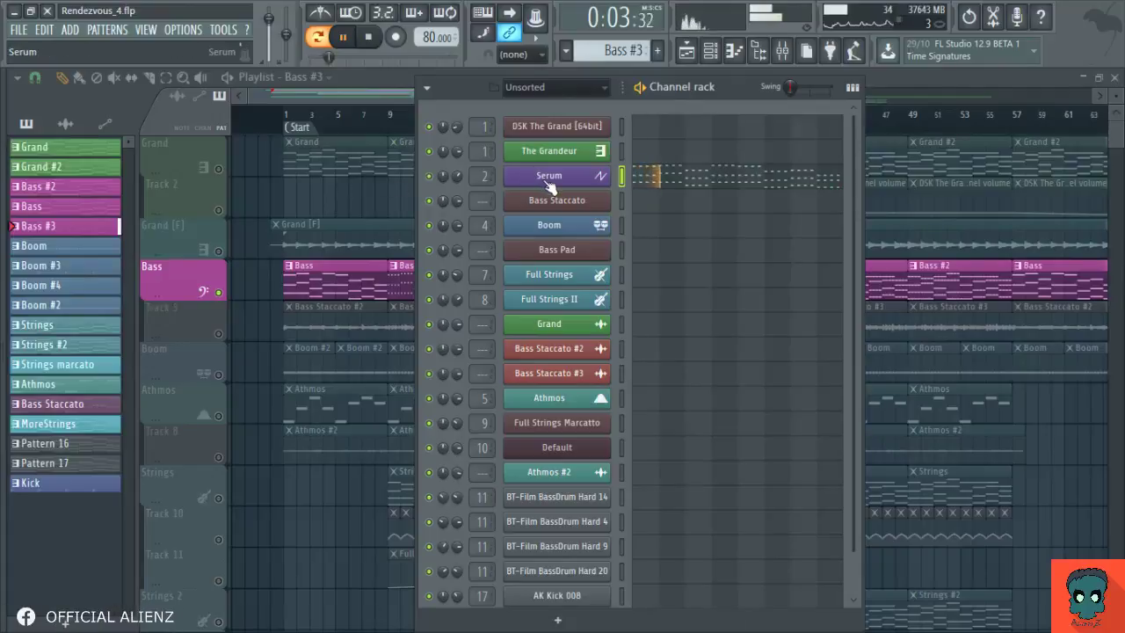
Step: Reopen Serum, clear the Macro 1 modulation, and set Env 1 to -7.6 dB sustain and 1.04 s decay
left_click(547, 180)
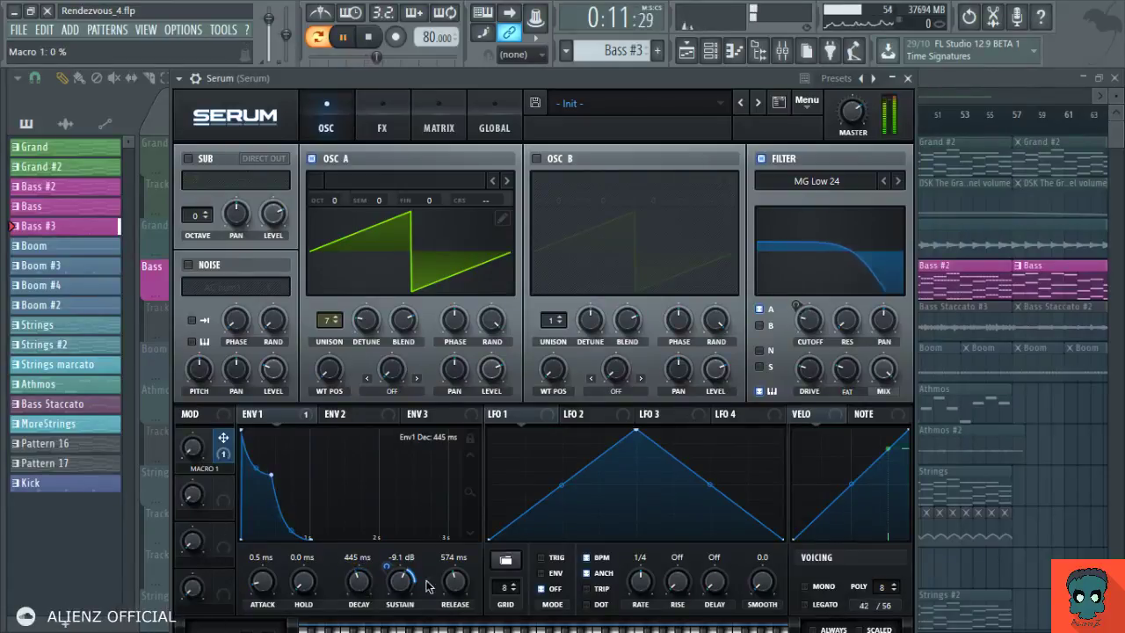
left_click_drag(406, 580, 365, 581)
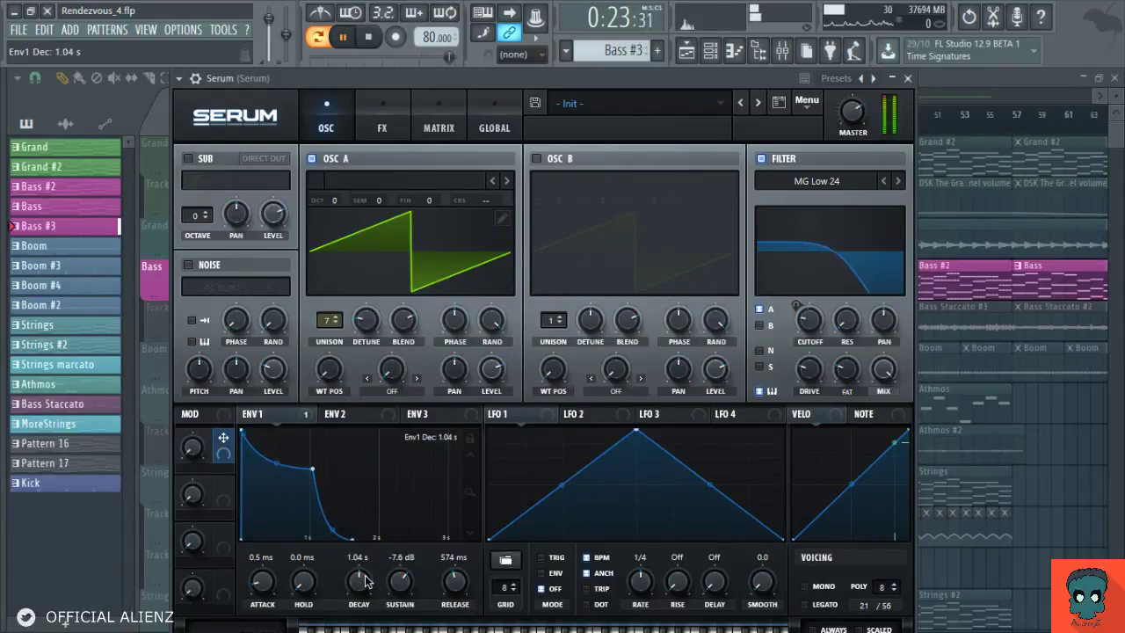
Step: Add a chorus with a reduced rate, delay 1 at 1.6 ms, delay 2 at 2.7 ms and mix at 34%, and enable the compressor
left_click(372, 134)
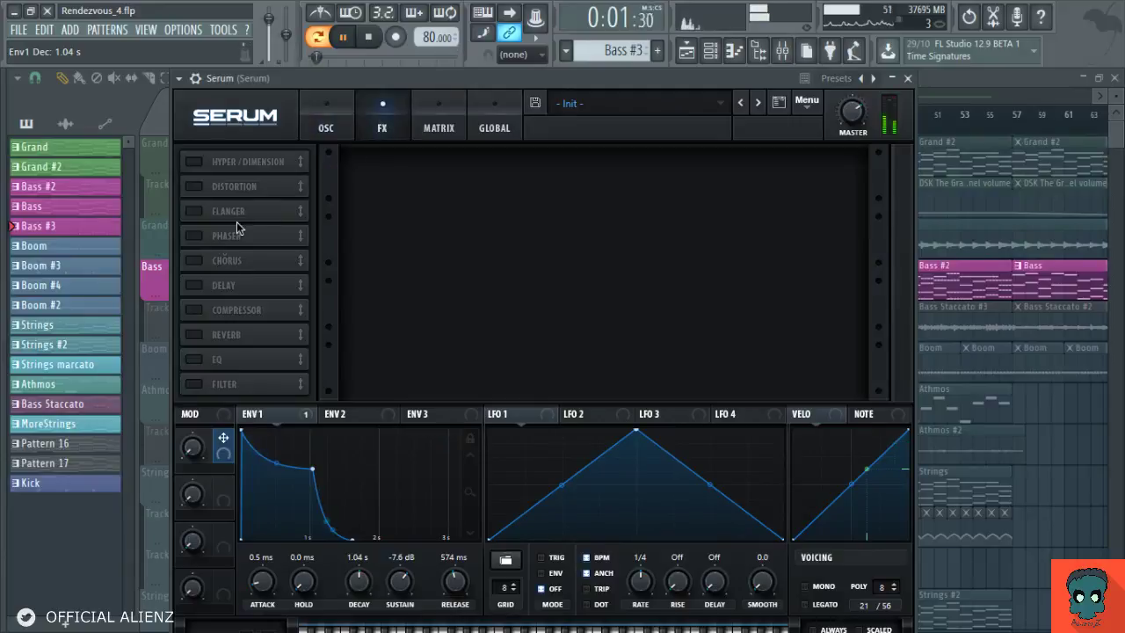
left_click(195, 261)
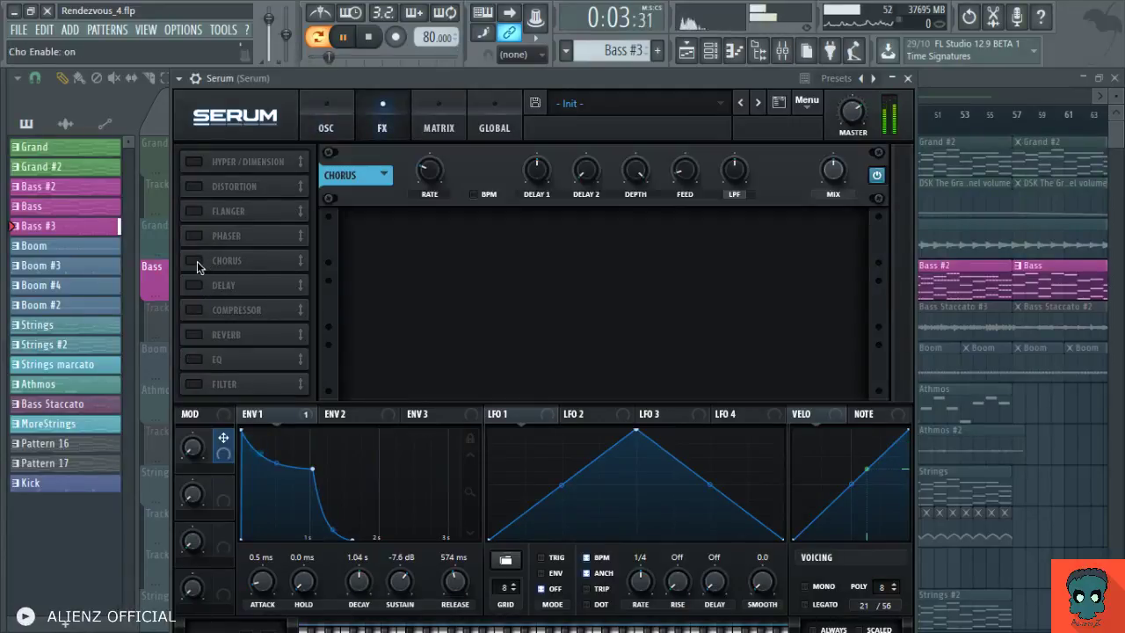
left_click_drag(543, 178, 552, 292)
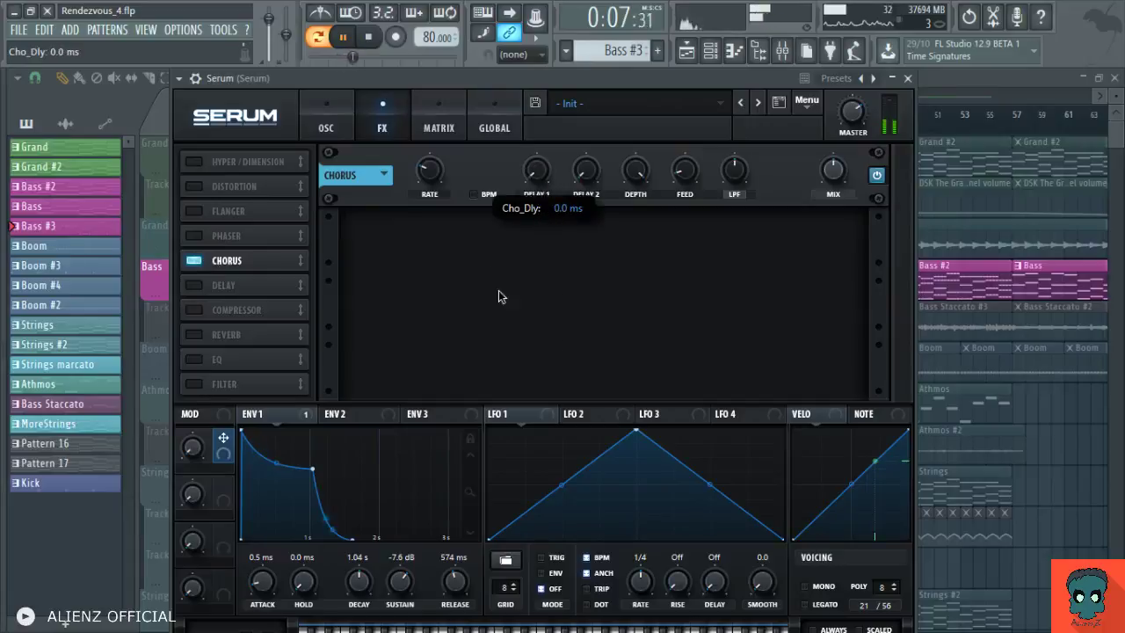
left_click_drag(440, 167, 442, 172)
left_click_drag(544, 167, 559, 120)
left_click_drag(597, 166, 603, 136)
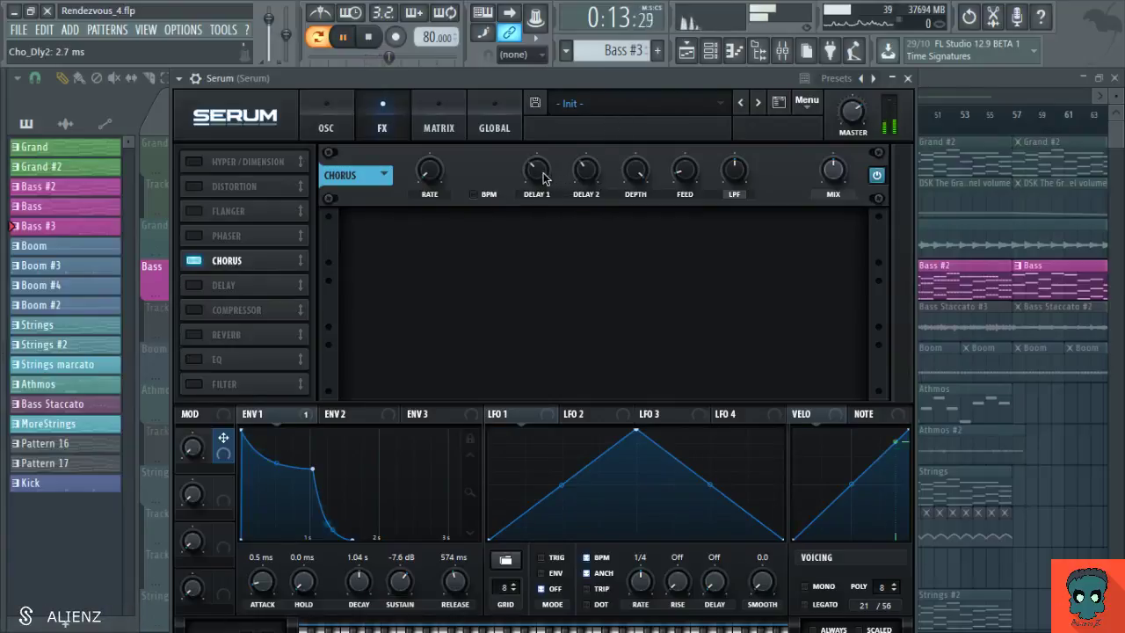
left_click_drag(544, 179, 545, 195)
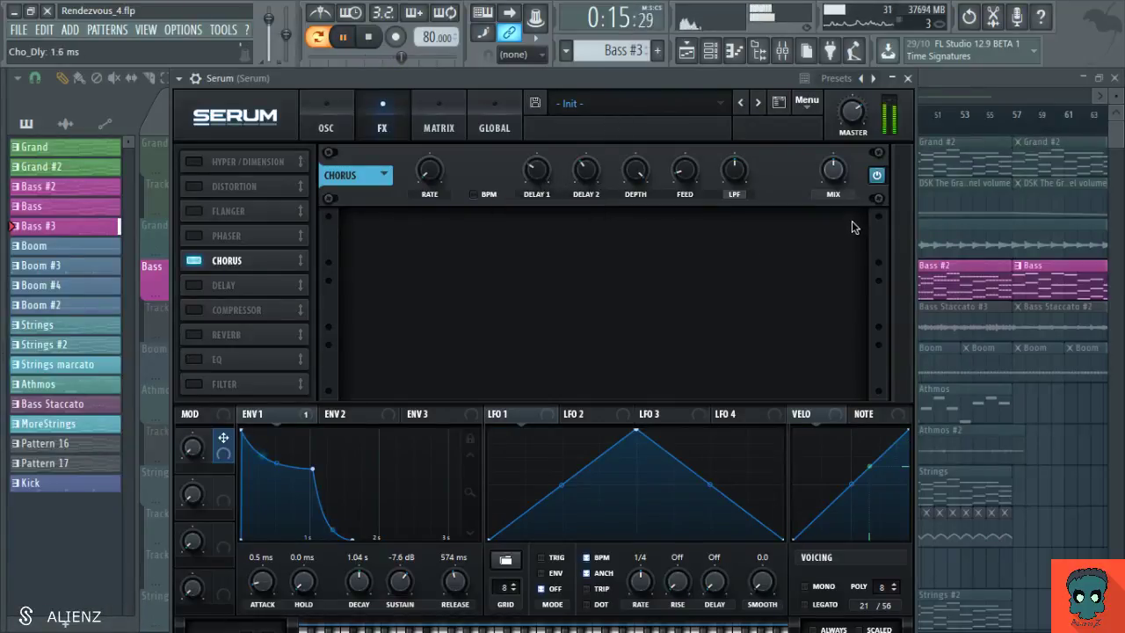
left_click_drag(833, 169, 833, 176)
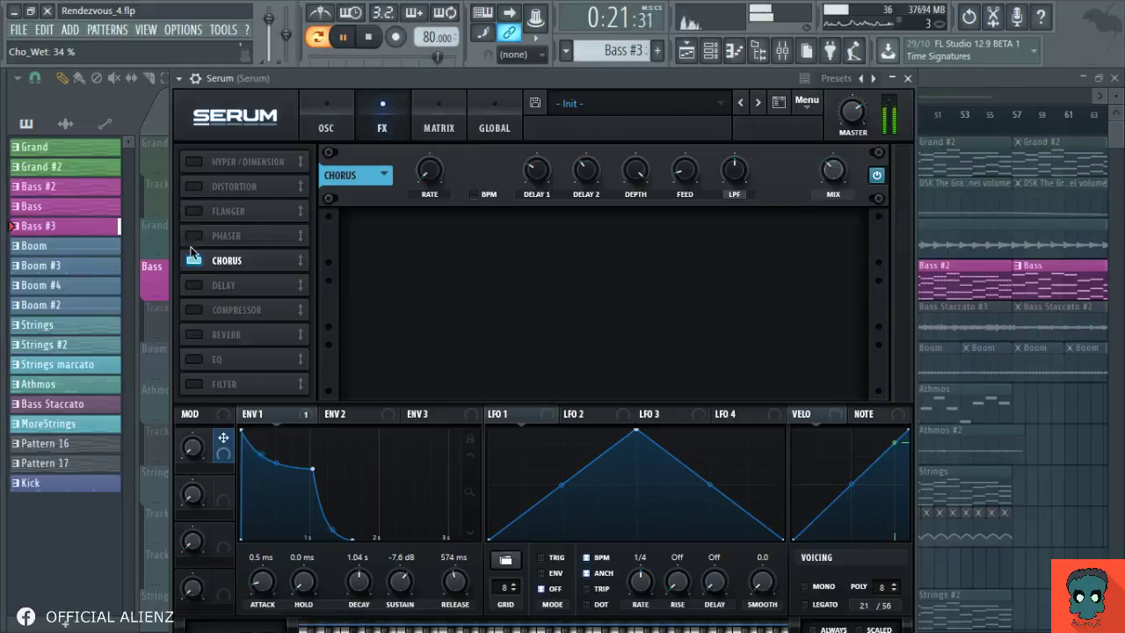
left_click(191, 308)
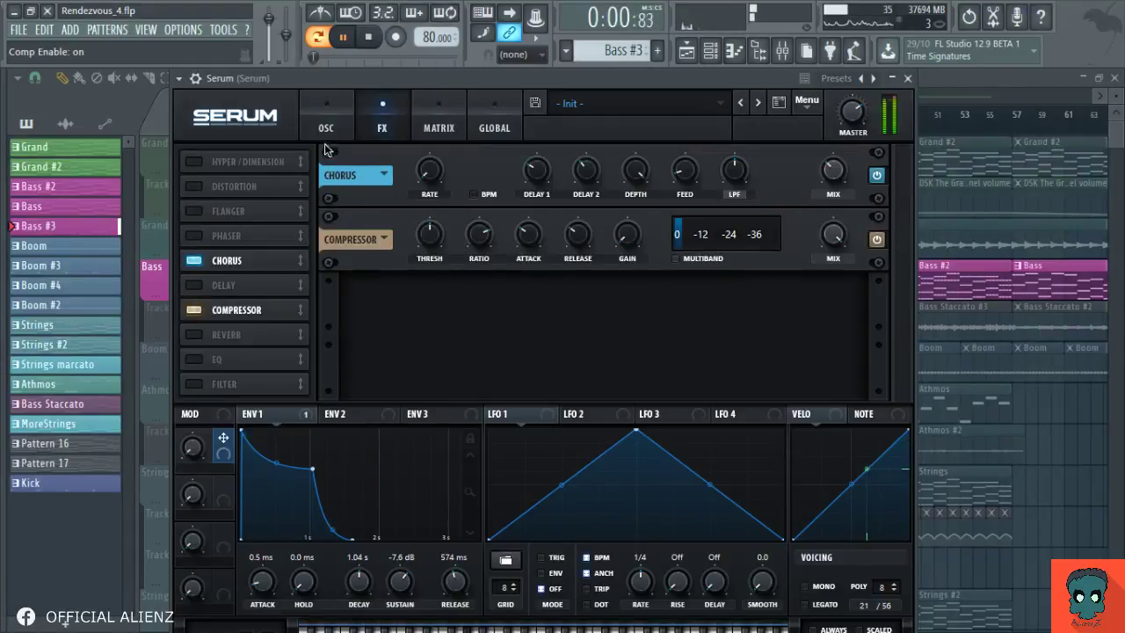
Step: Set the unison detune of oscillator A to 0.06
left_click(326, 128)
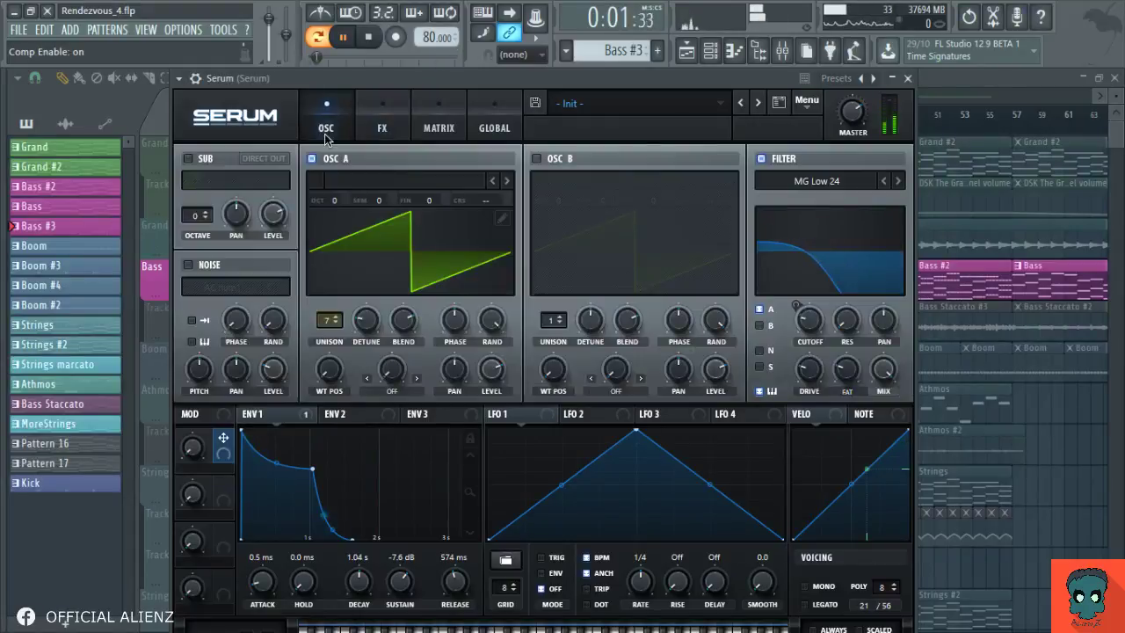
mouse_move(369, 316)
left_mouse_down()
mouse_move(370, 299)
mouse_move(381, 413)
mouse_move(377, 319)
left_mouse_up()
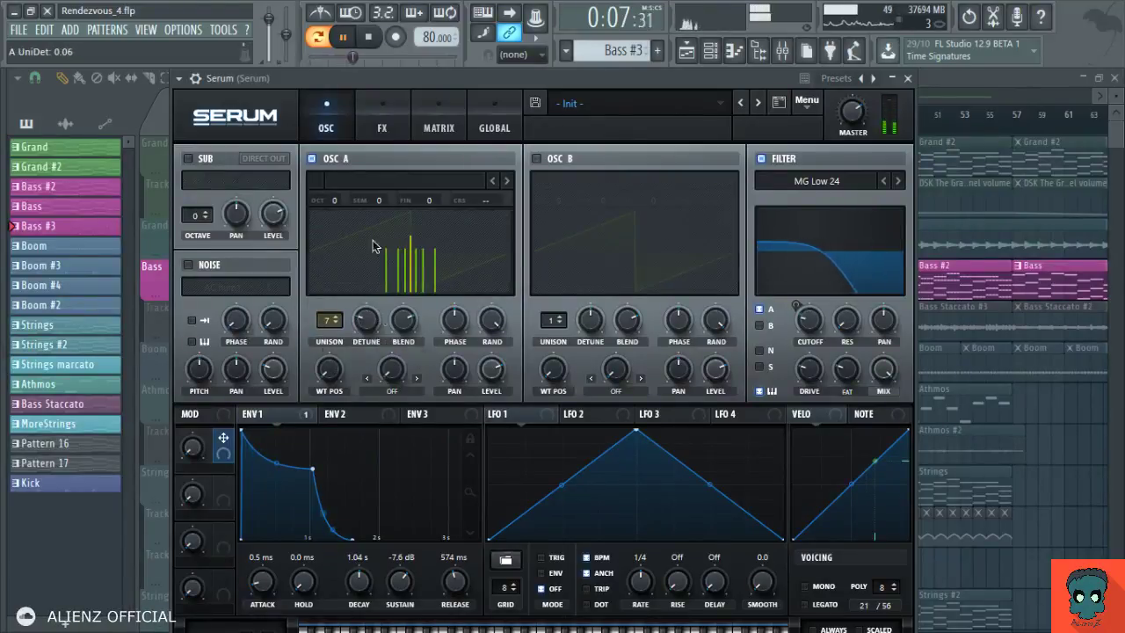
mouse_move(335, 204)
left_mouse_down()
mouse_move(342, 232)
mouse_move(346, 204)
left_mouse_up()
Step: Enable oscillator B at +1 octave and set the unison of both oscillators to 16 voices
left_click(536, 159)
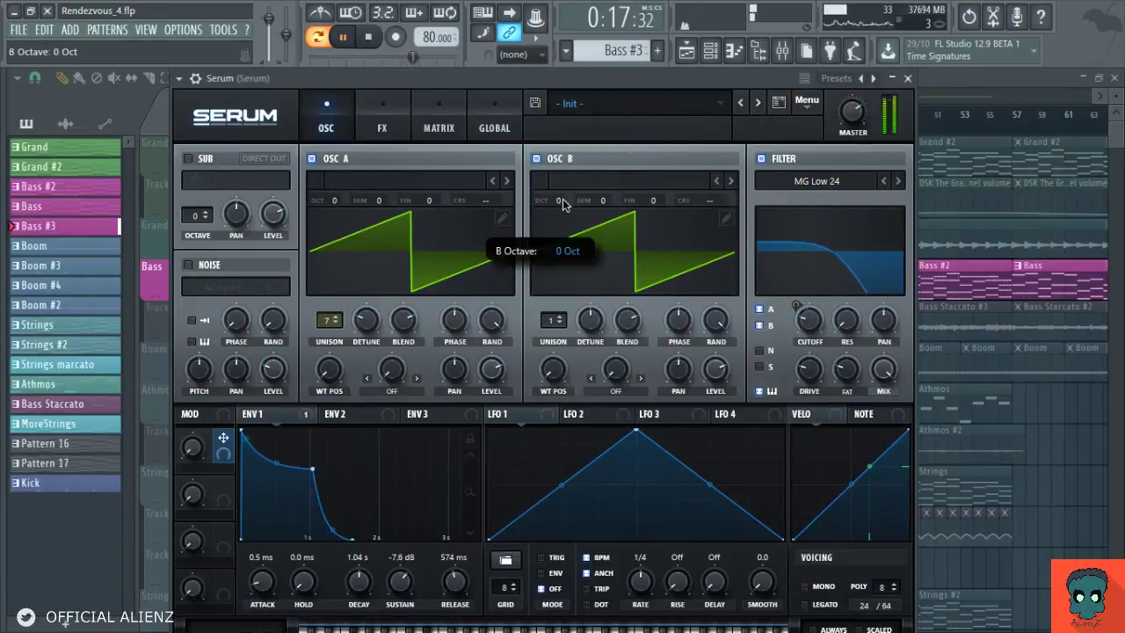
left_click_drag(562, 199, 565, 183)
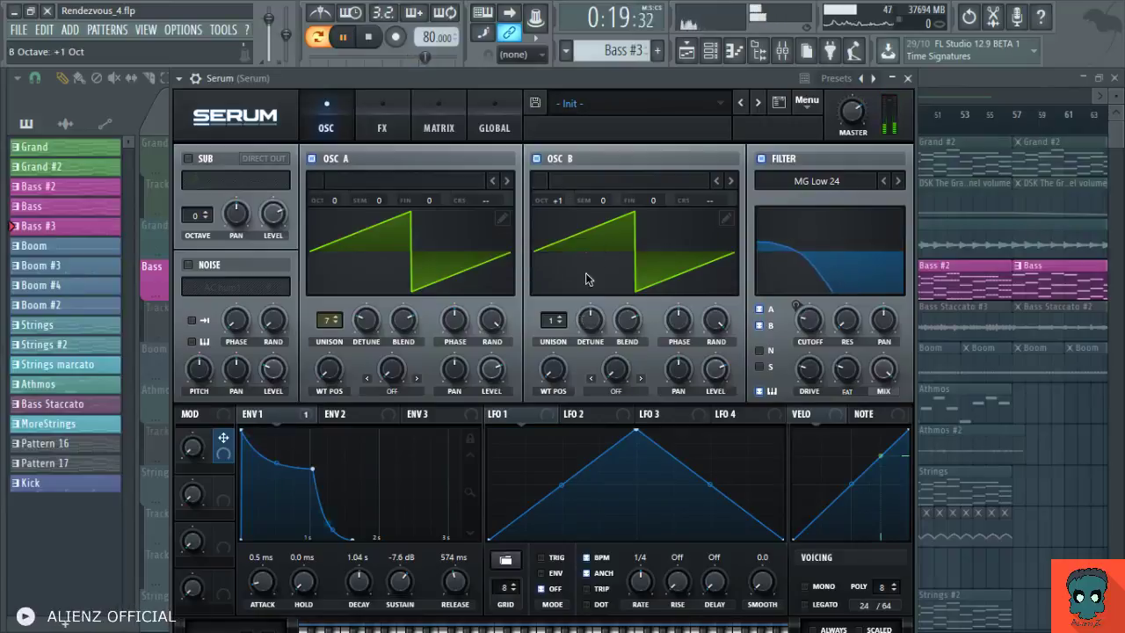
left_click_drag(553, 319, 551, 88)
left_click_drag(331, 326, 338, 50)
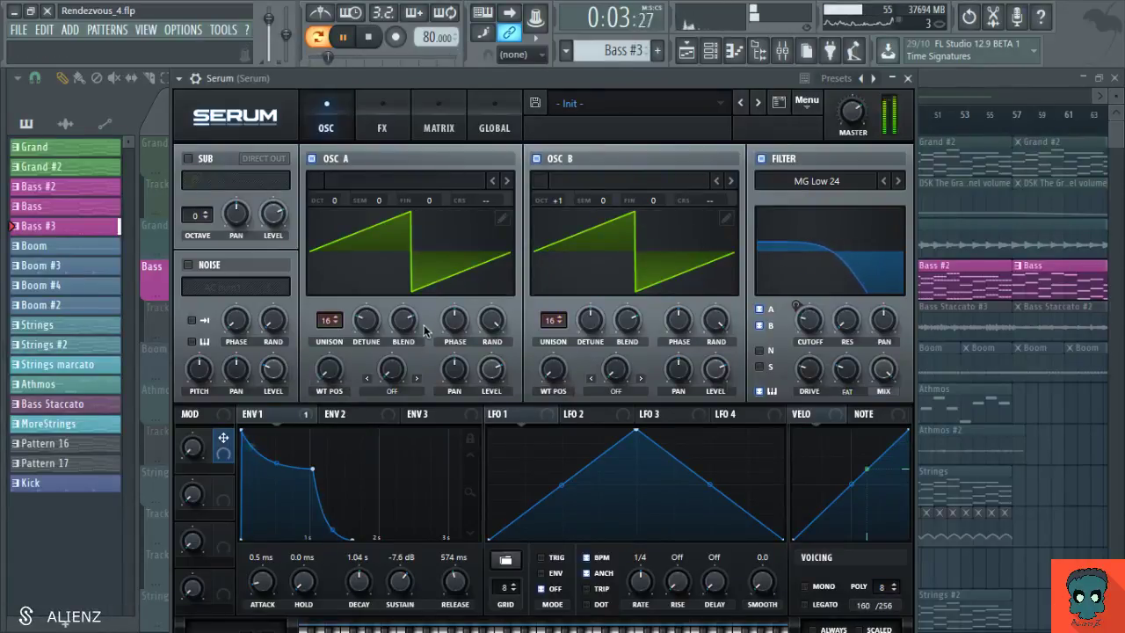
Step: Adjust the unison detune of both oscillators, with oscillator B at 0.13, and set the filter cutoff to 128 Hz
left_click_drag(371, 321, 375, 330)
left_click_drag(589, 325, 593, 363)
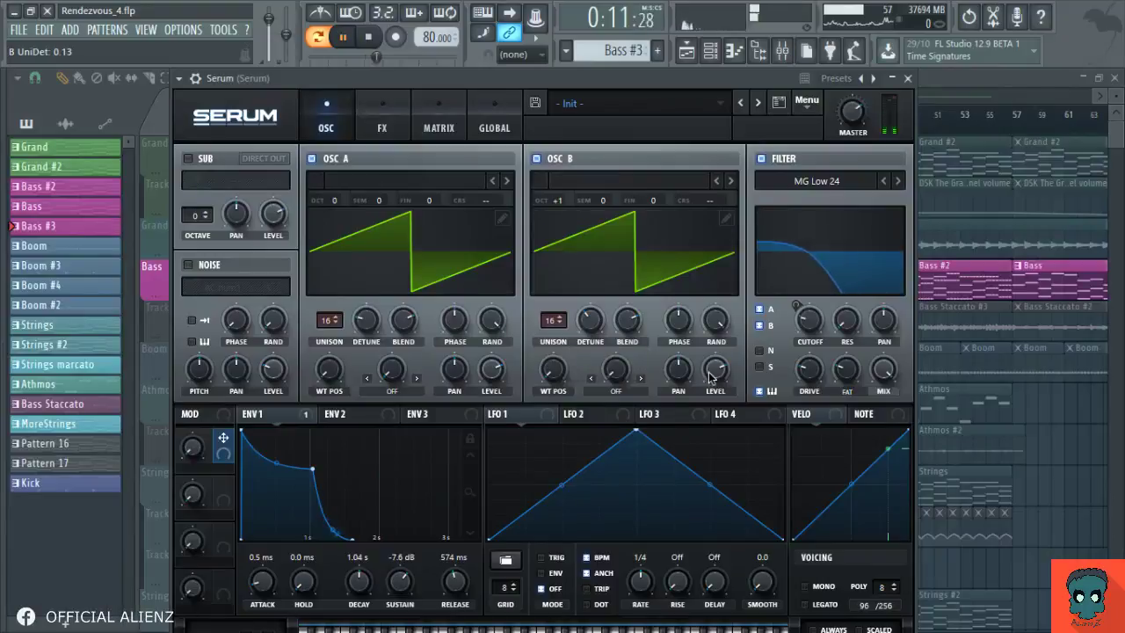
left_click_drag(709, 373, 709, 373)
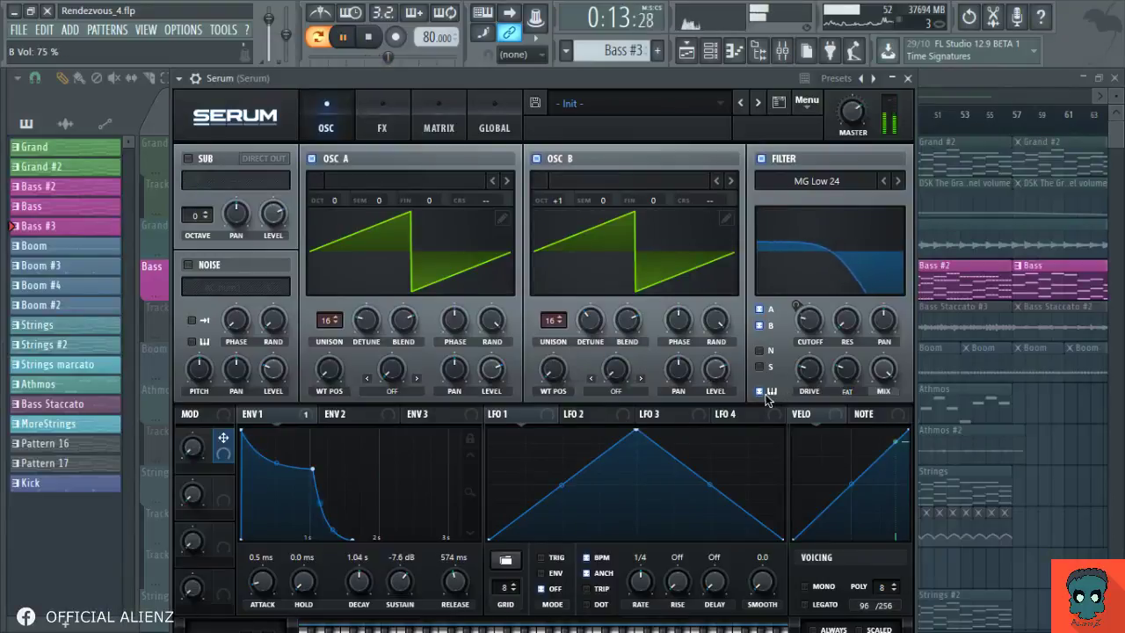
mouse_move(810, 321)
left_mouse_down()
mouse_move(816, 354)
mouse_move(815, 340)
left_mouse_up()
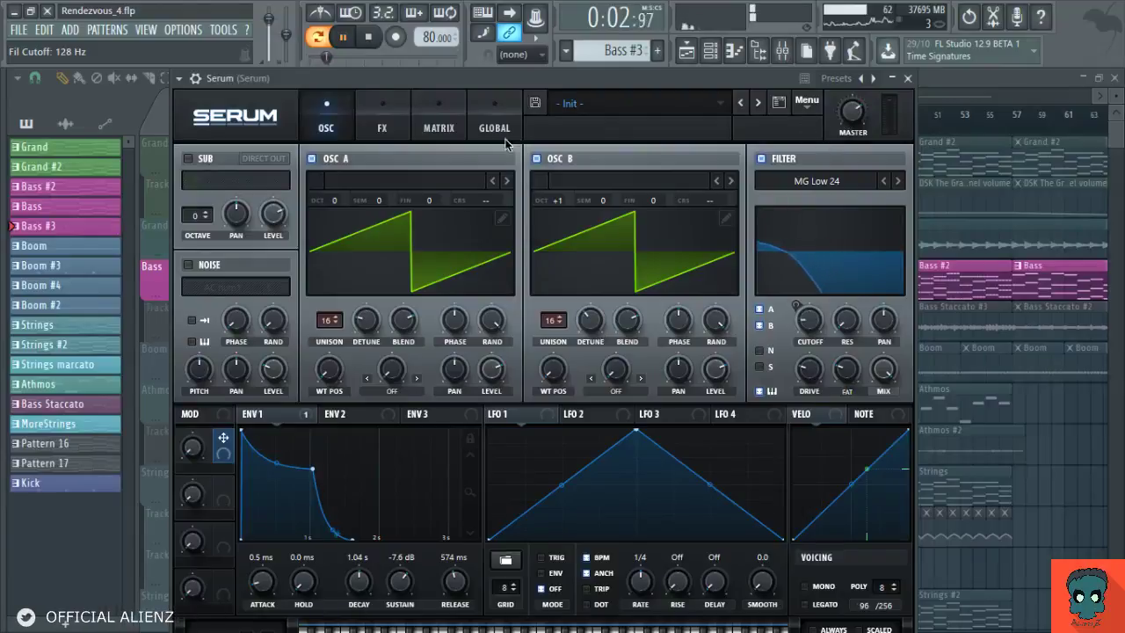
Step: Set the compressor threshold to -12.5 dB and Serum's master volume to 58%
left_click(376, 123)
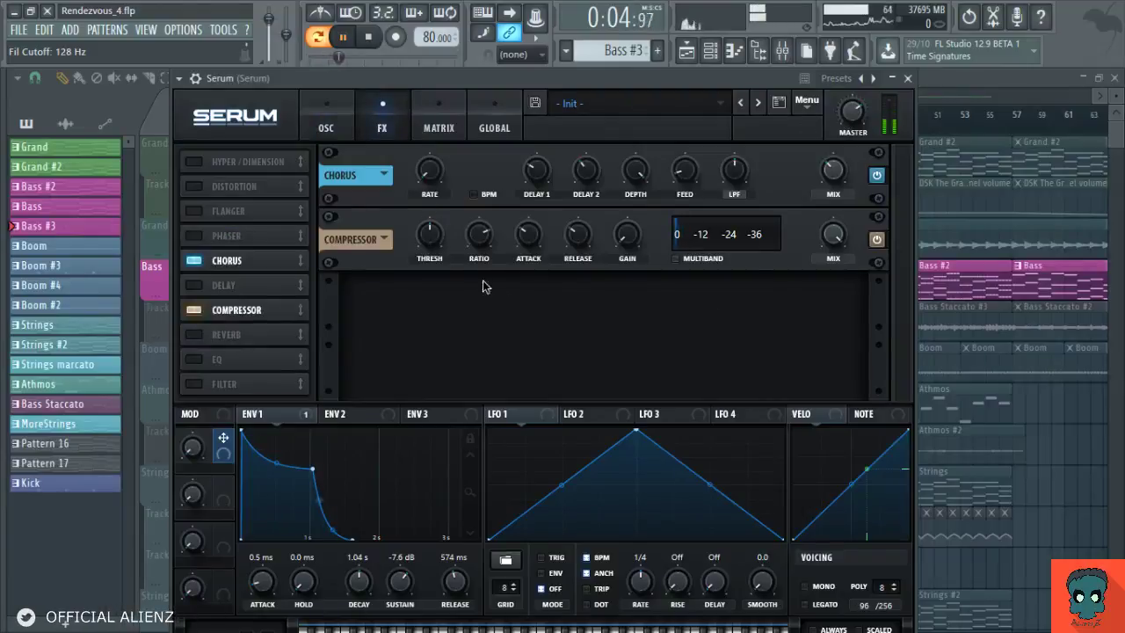
left_click_drag(434, 246, 438, 274)
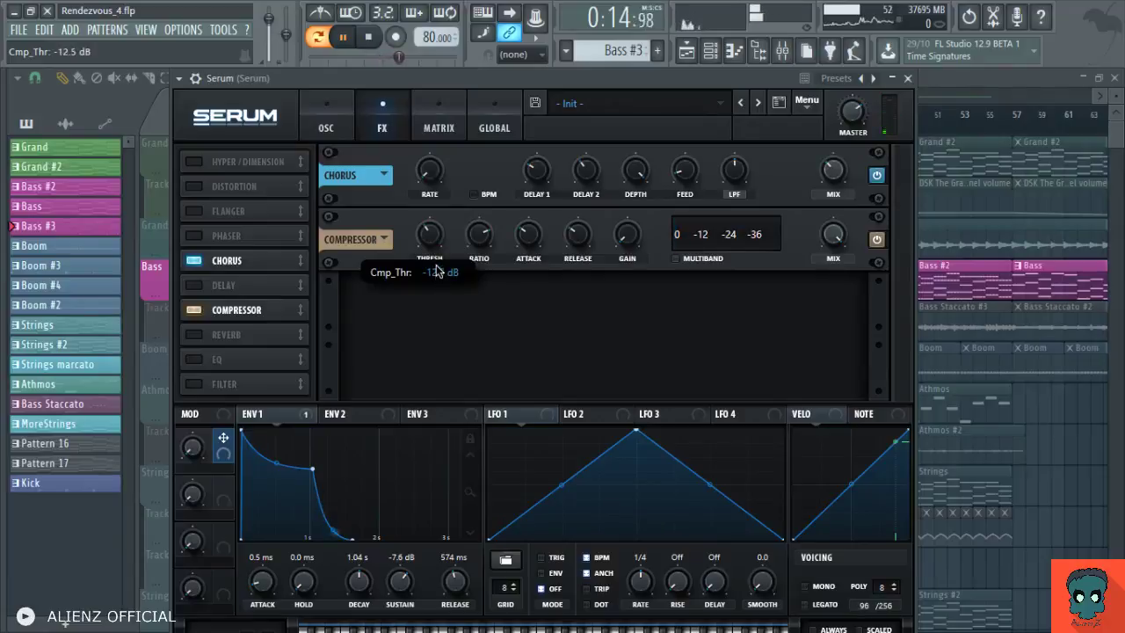
left_click_drag(855, 122, 846, 136)
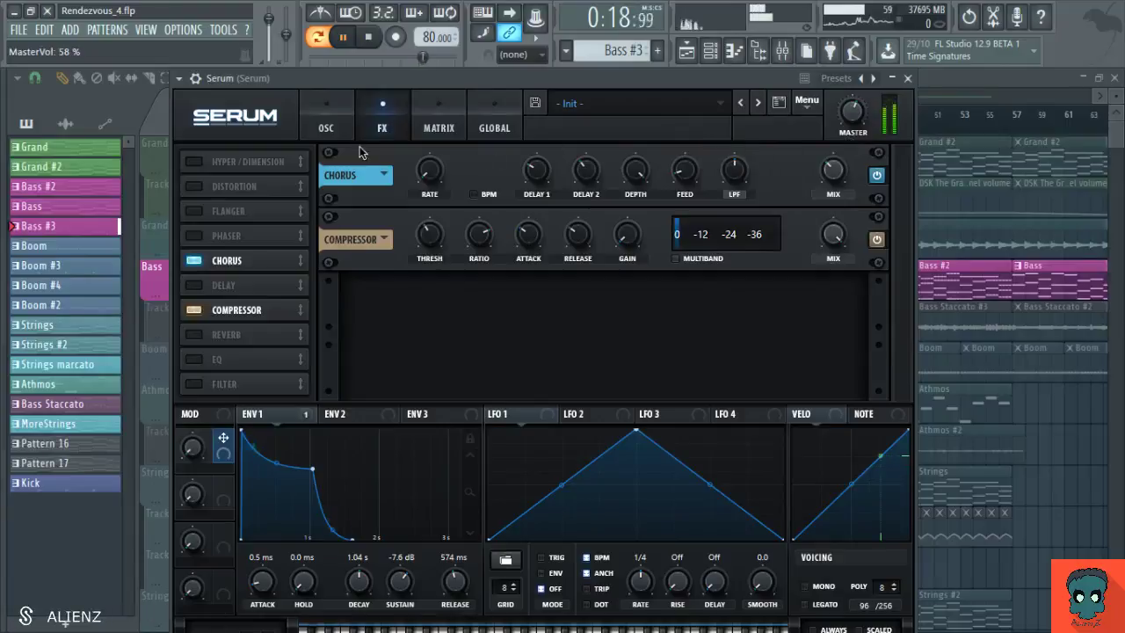
Step: Show the oscillator section again, and close Serum and the channel rack to return to the playlist
left_click(324, 128)
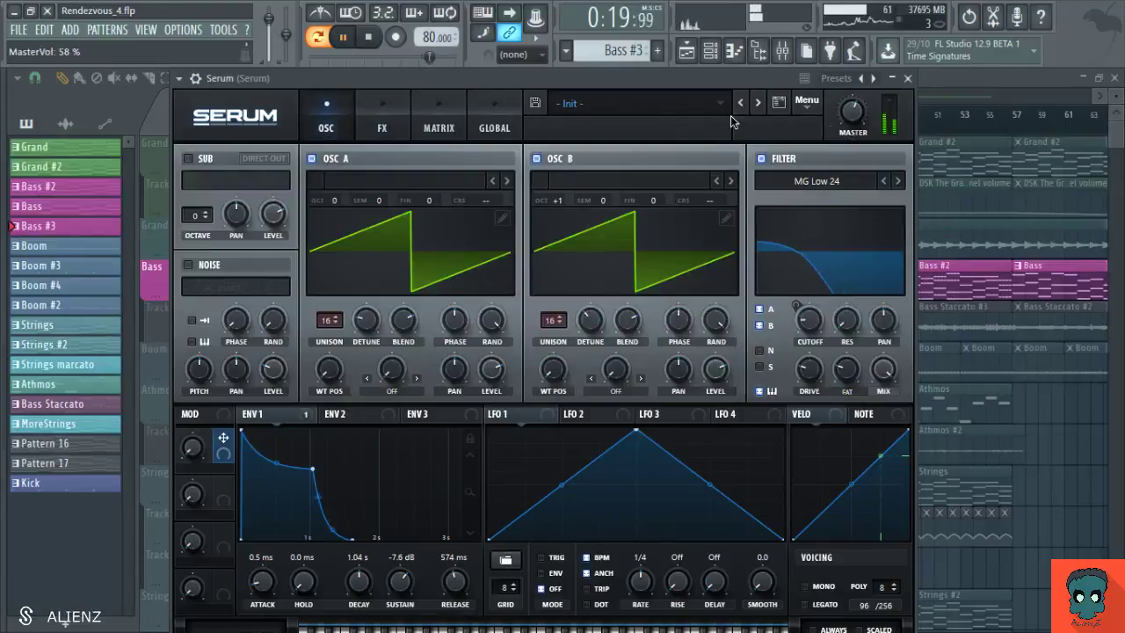
left_click(907, 80)
left_click(273, 288)
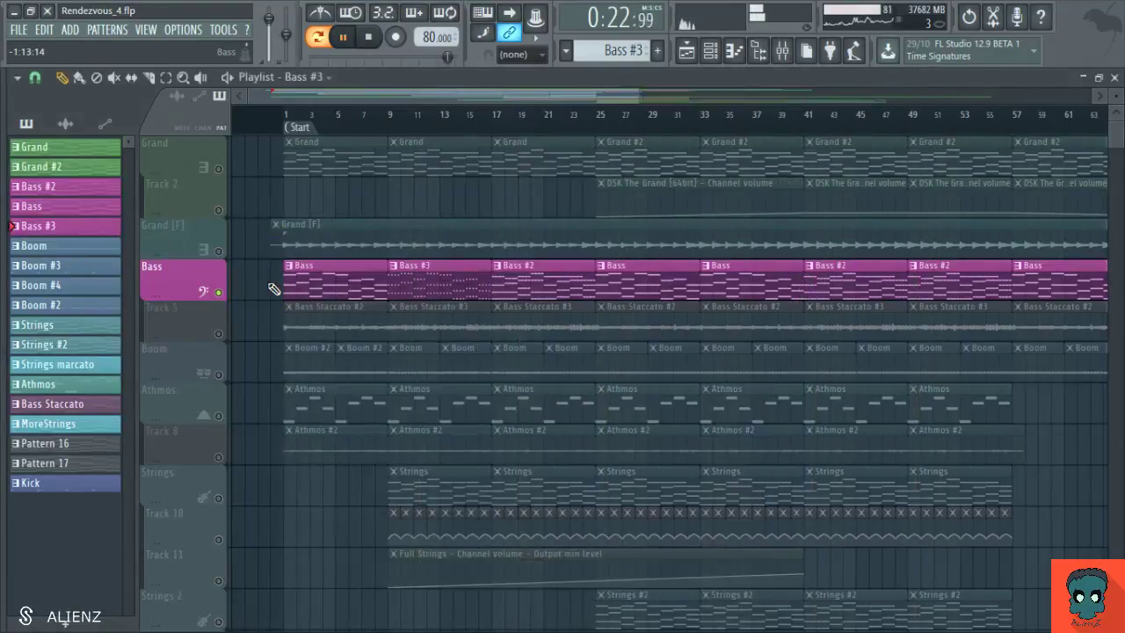
Step: Delete all the Bass Staccato clips from Track 5 in the playlist
scroll(688, 113, "down", 4)
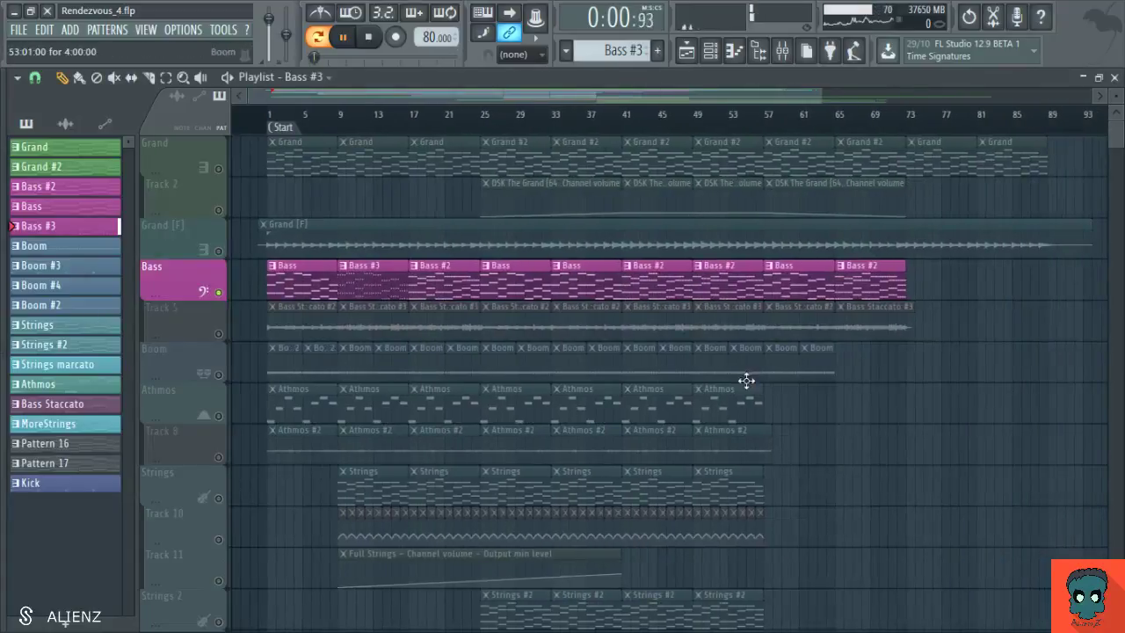
scroll(737, 310, "down", 1)
mouse_move(884, 262)
left_mouse_down()
mouse_move(746, 275)
mouse_move(296, 279)
left_mouse_up()
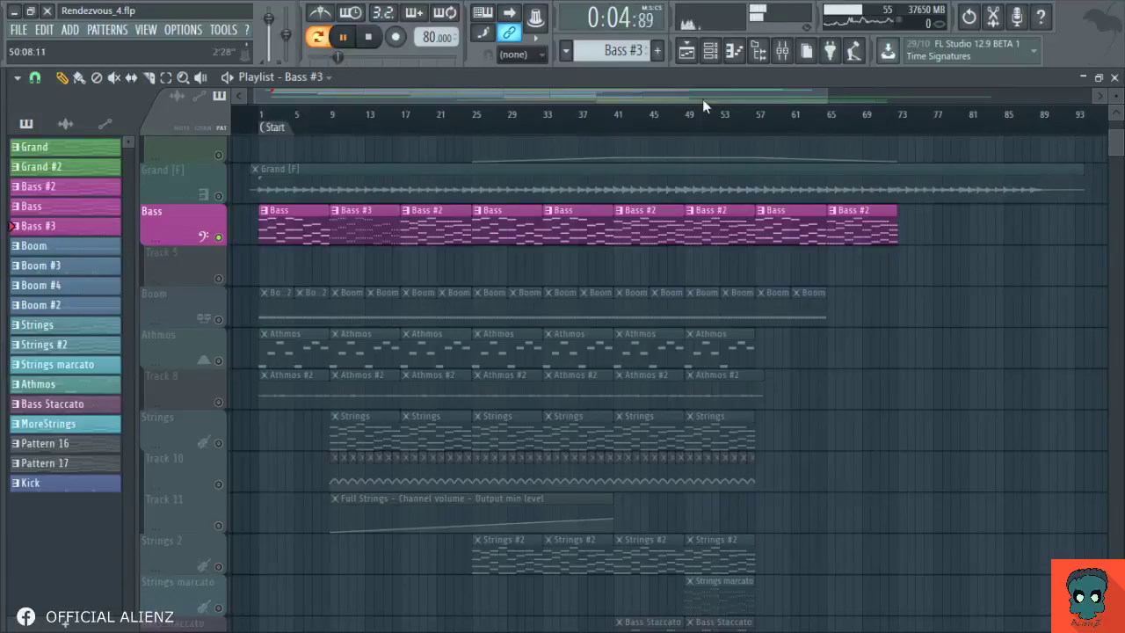
Step: Set ValhallaRoom on the Serum mixer track to a 28.9% mix and 79.3% depth, and close it
left_click(781, 50)
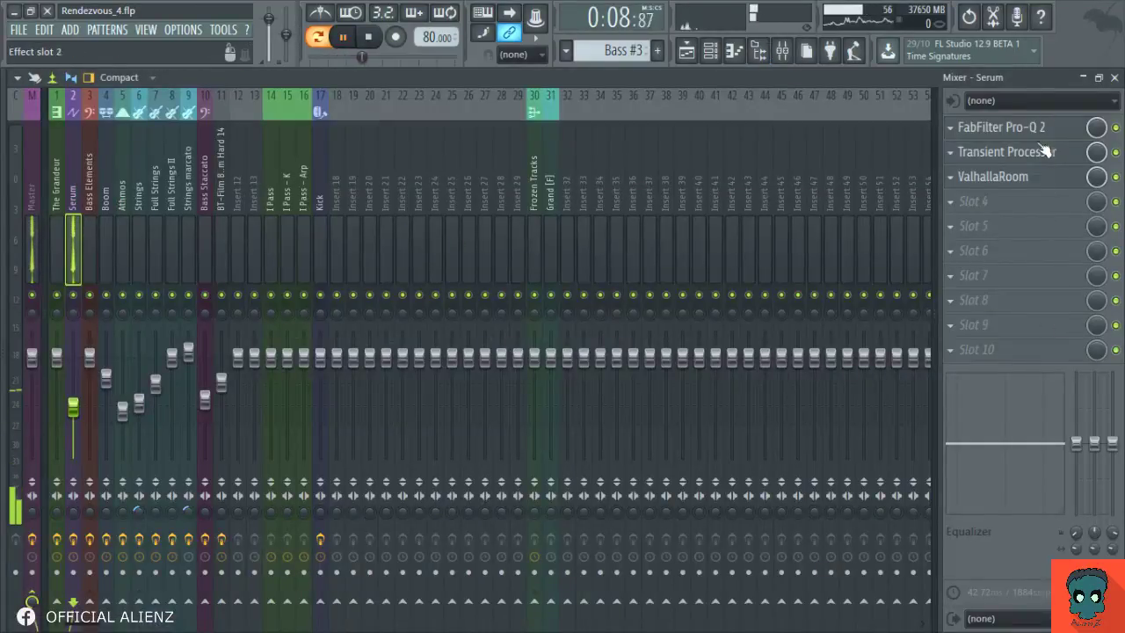
left_click(1028, 179)
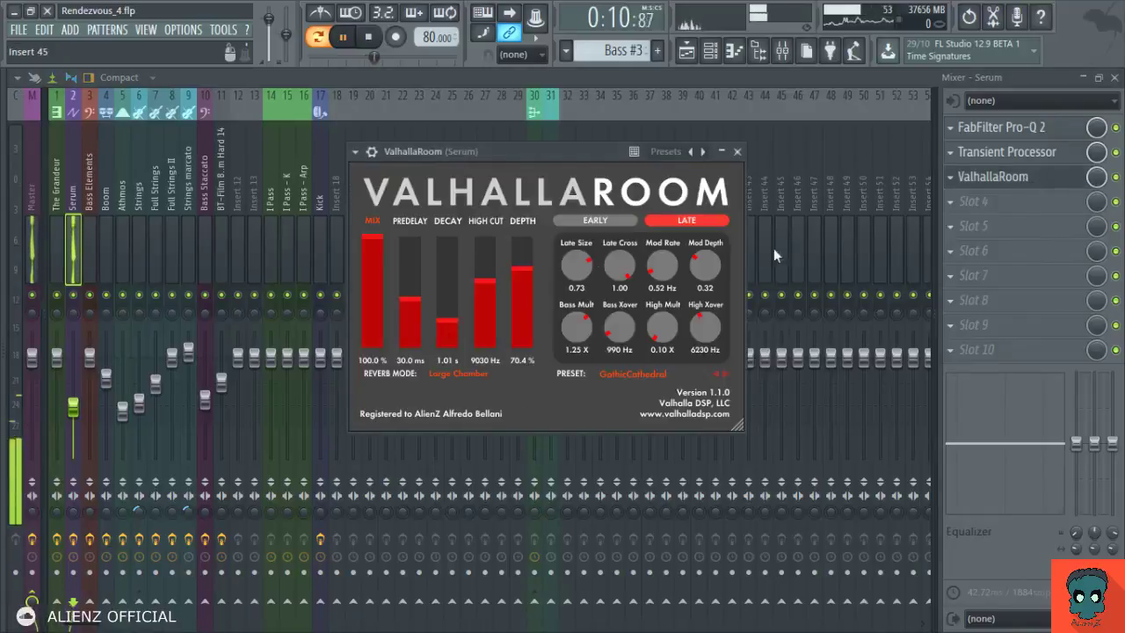
left_click_drag(376, 322, 372, 413)
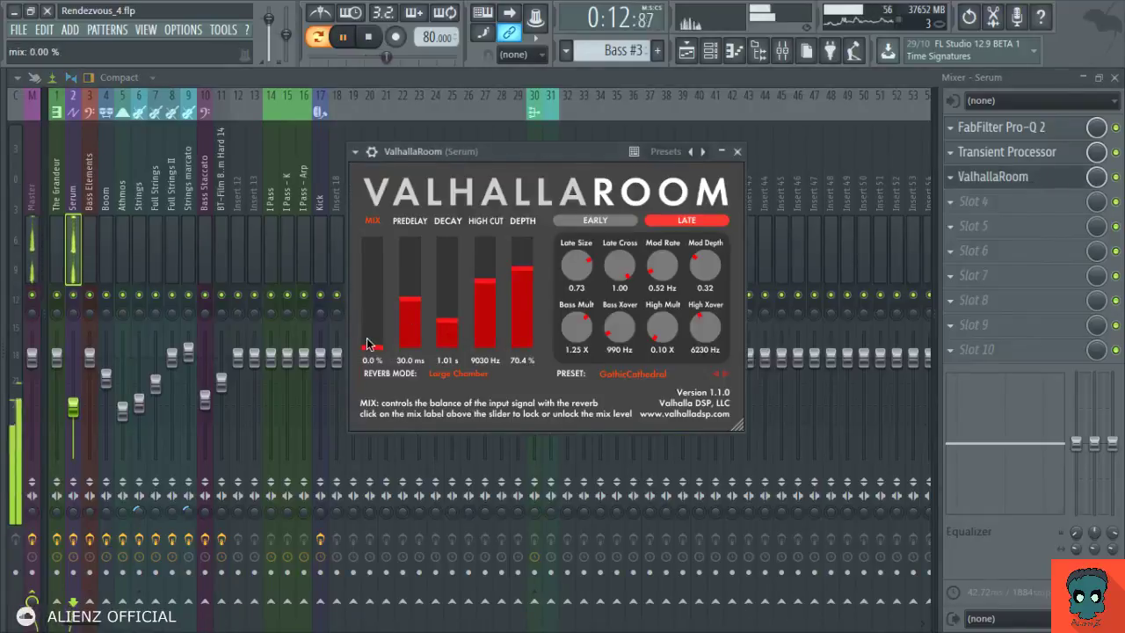
left_click_drag(367, 344, 377, 318)
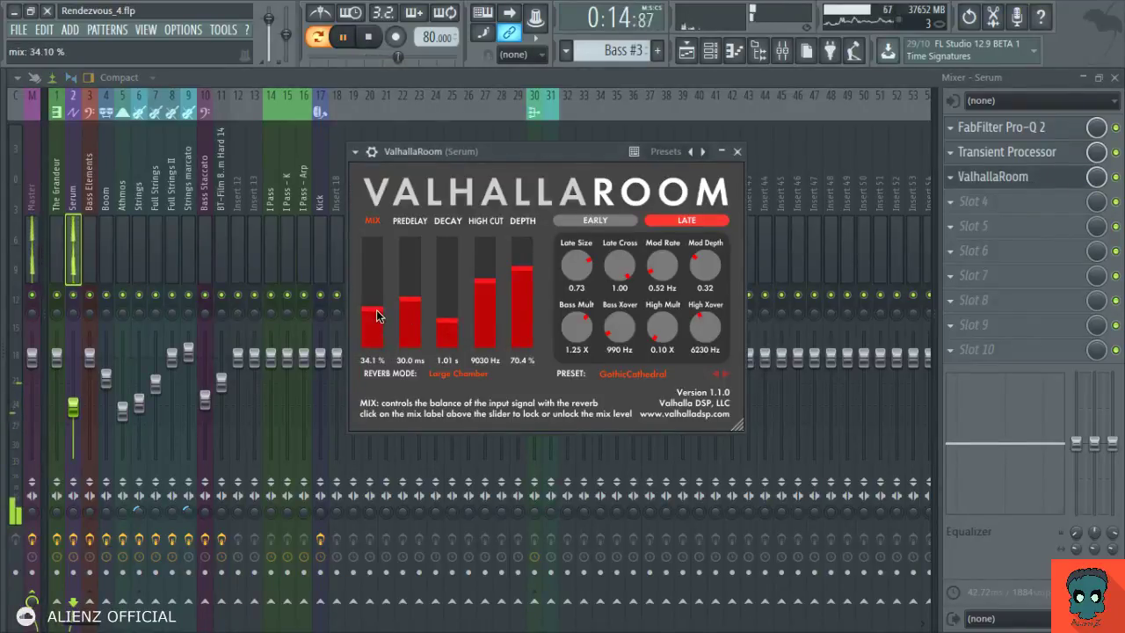
mouse_move(372, 306)
left_mouse_down()
mouse_move(378, 282)
mouse_move(376, 317)
left_mouse_up()
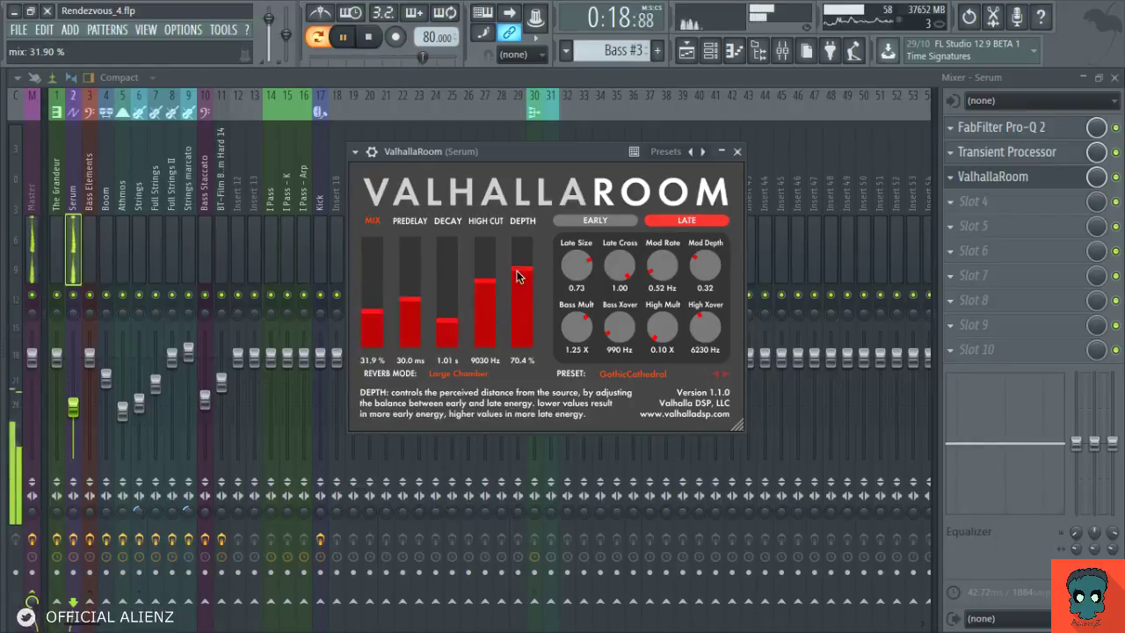
mouse_move(519, 276)
left_mouse_down()
mouse_move(520, 260)
mouse_move(520, 280)
left_mouse_up()
left_click_drag(376, 317, 376, 322)
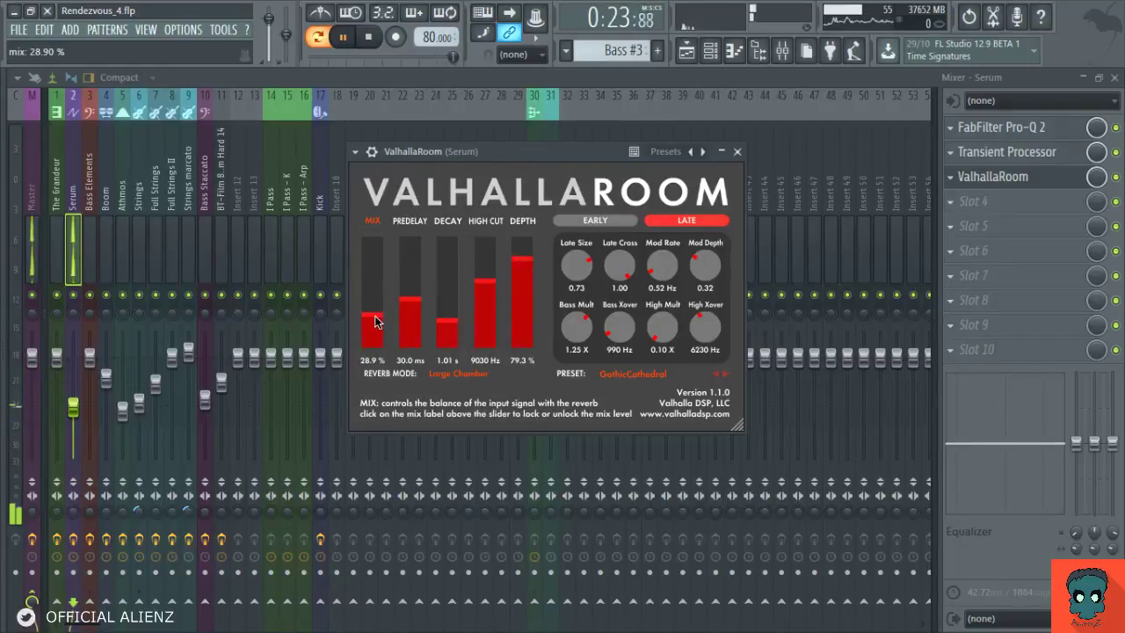
left_click(736, 151)
Step: Review the Transient Processor settings on the Serum mixer track, and close the mixer
left_click(1028, 154)
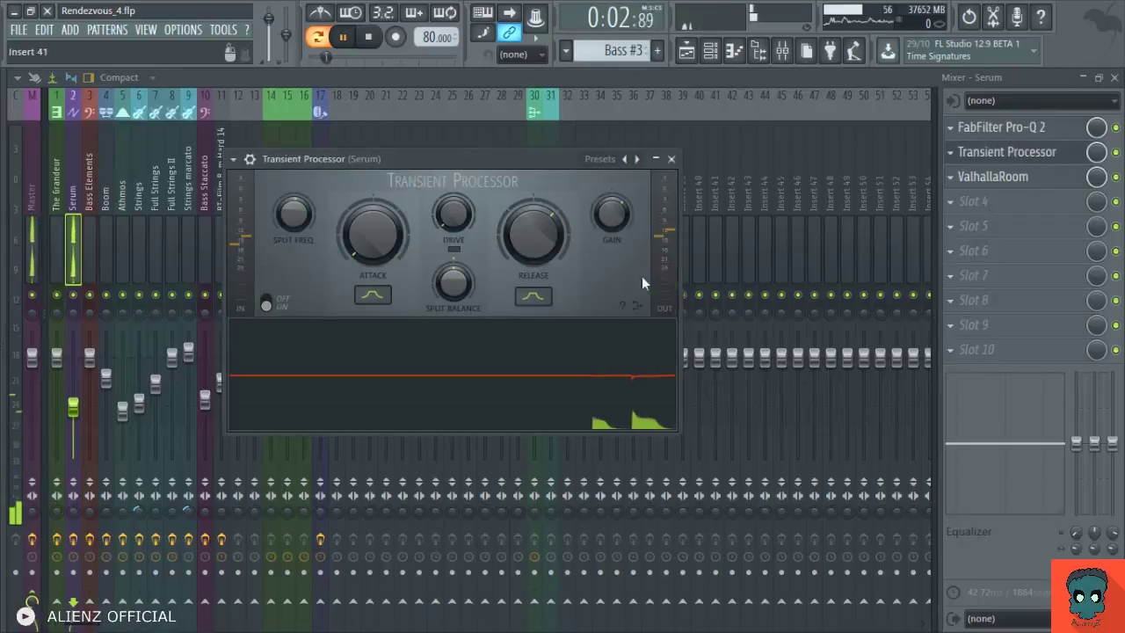
left_click(670, 159)
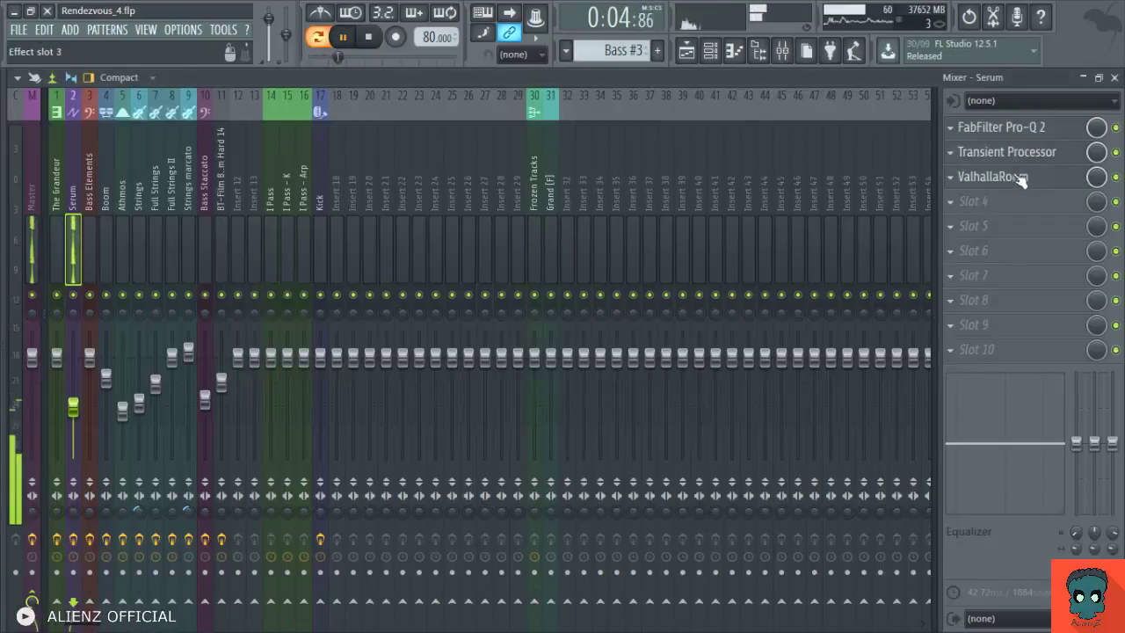
left_click(1114, 77)
Step: Set Serum's envelope 1 to 65 ms attack, 1.15 s decay and 0.0 dB sustain, and return to the playlist
left_click(758, 51)
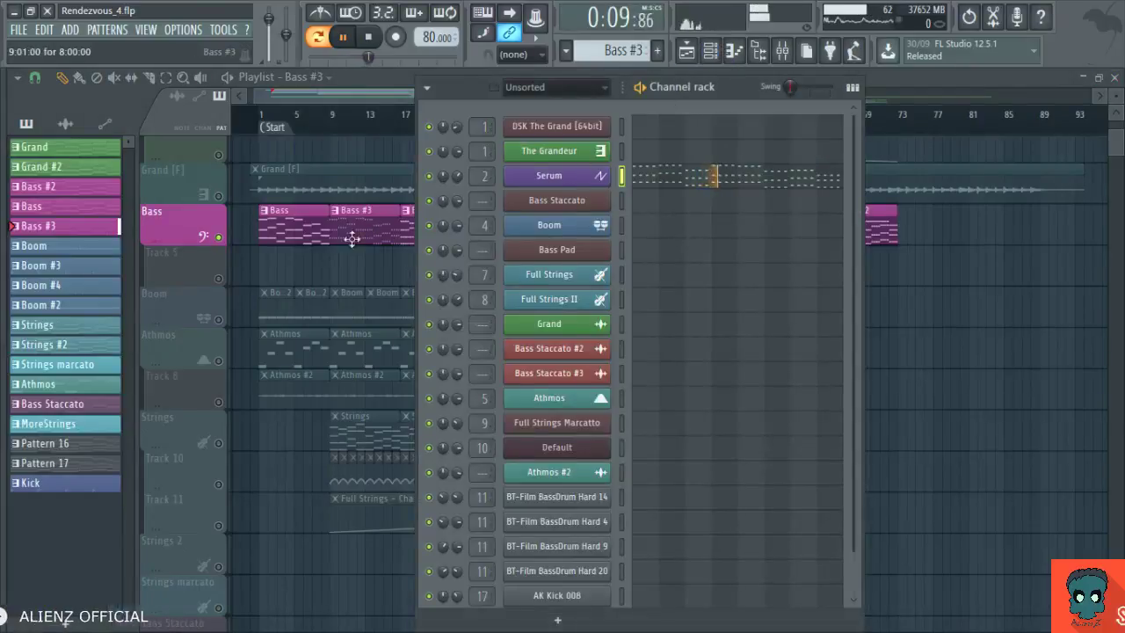
left_click(532, 176)
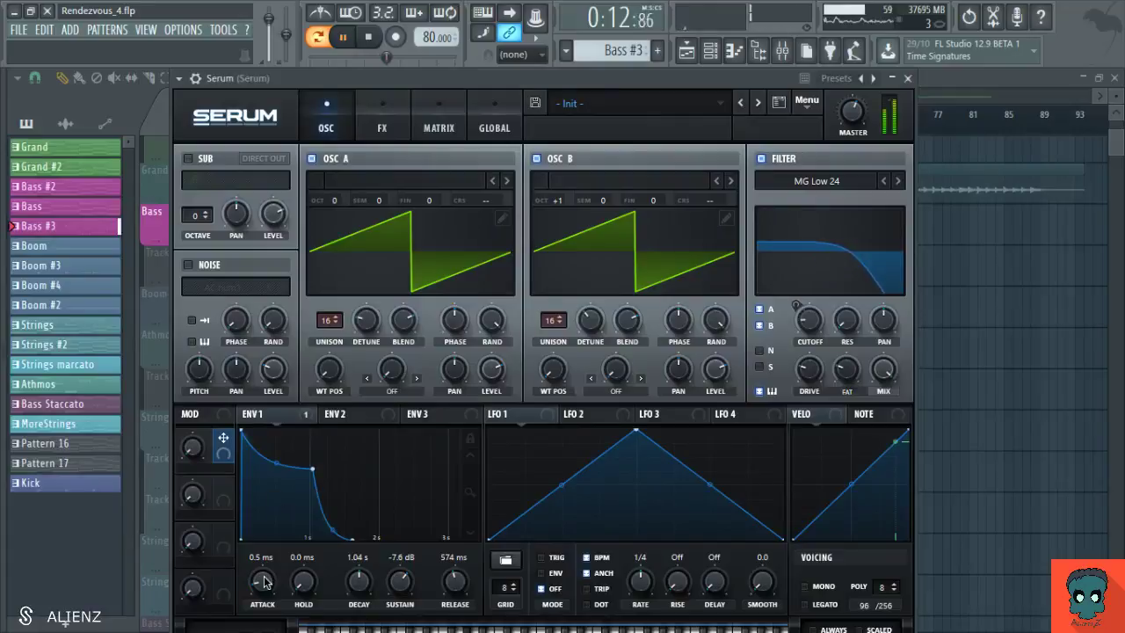
left_click_drag(264, 581, 278, 562)
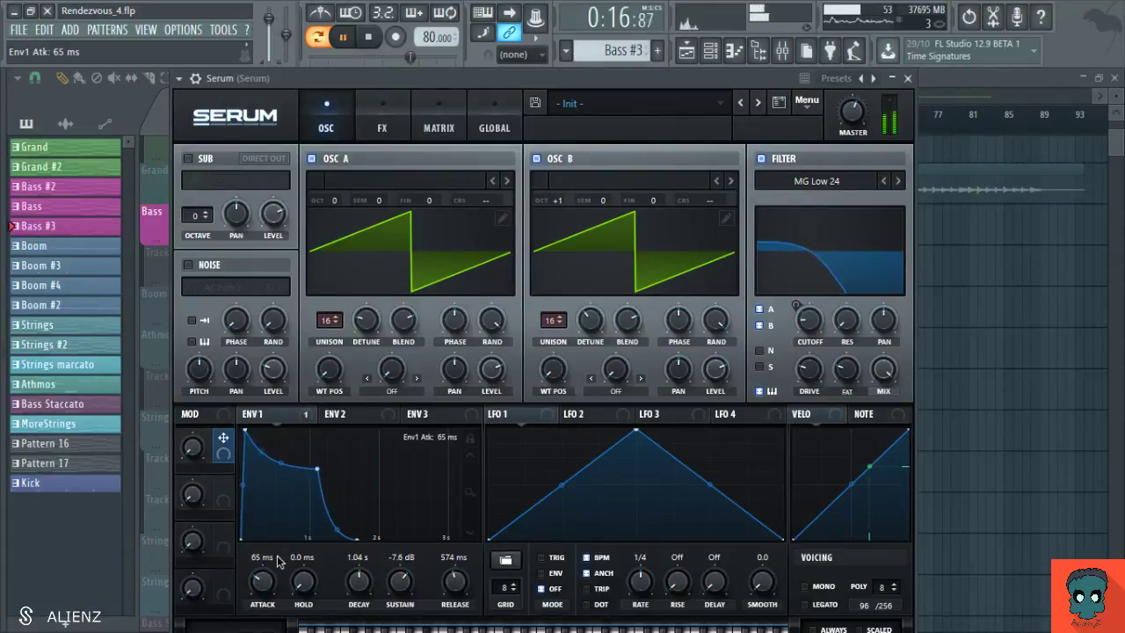
left_click_drag(321, 466, 327, 414)
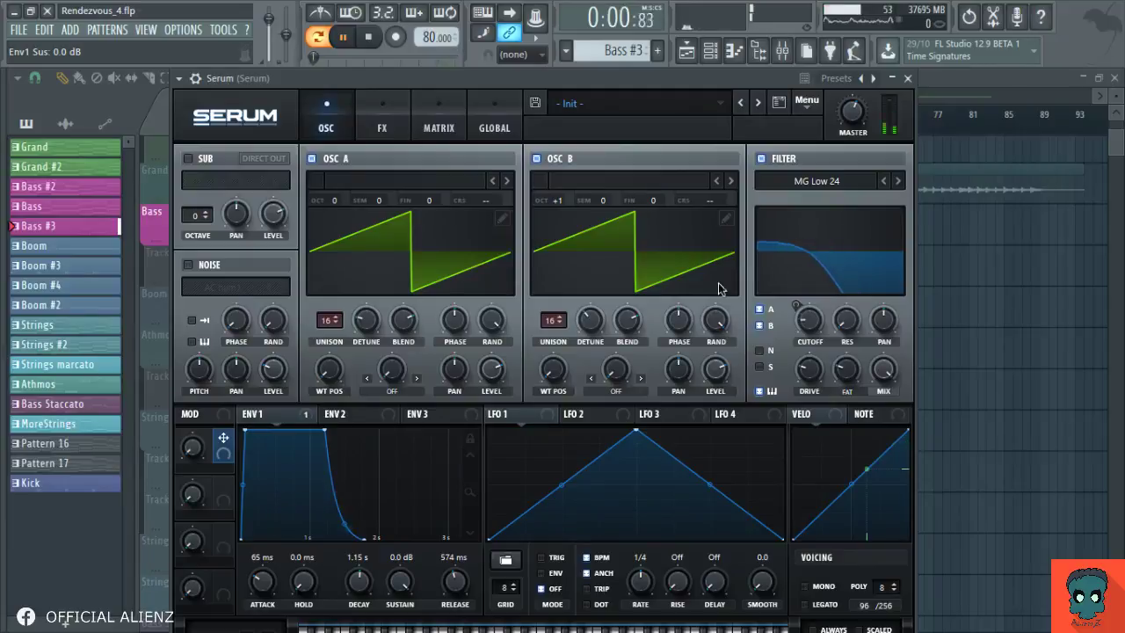
left_click(908, 79)
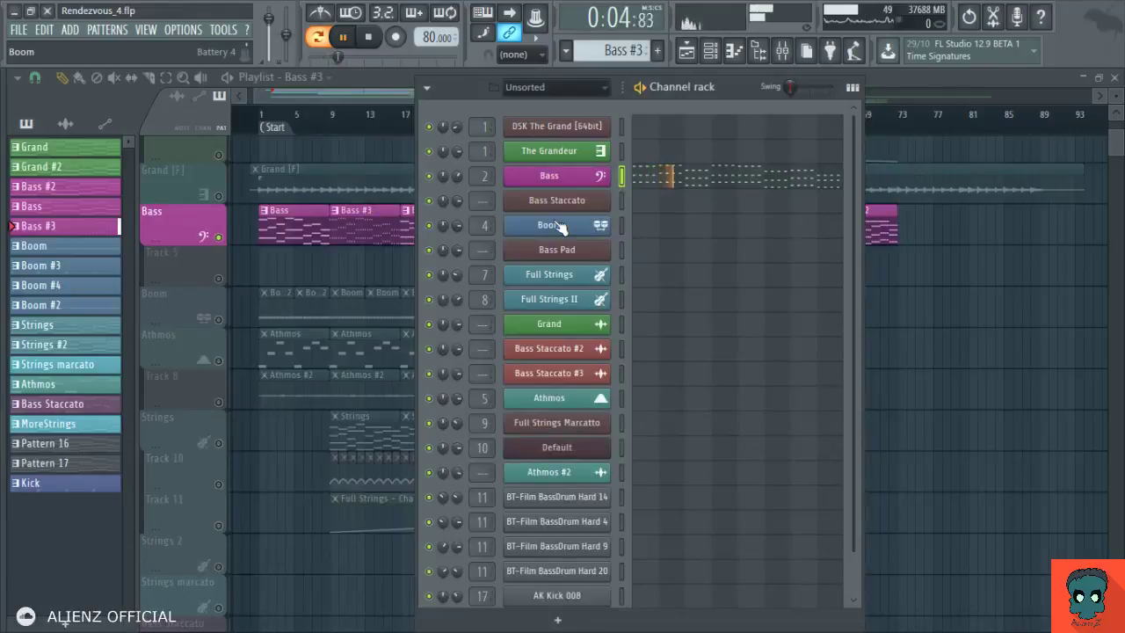
left_click(954, 322)
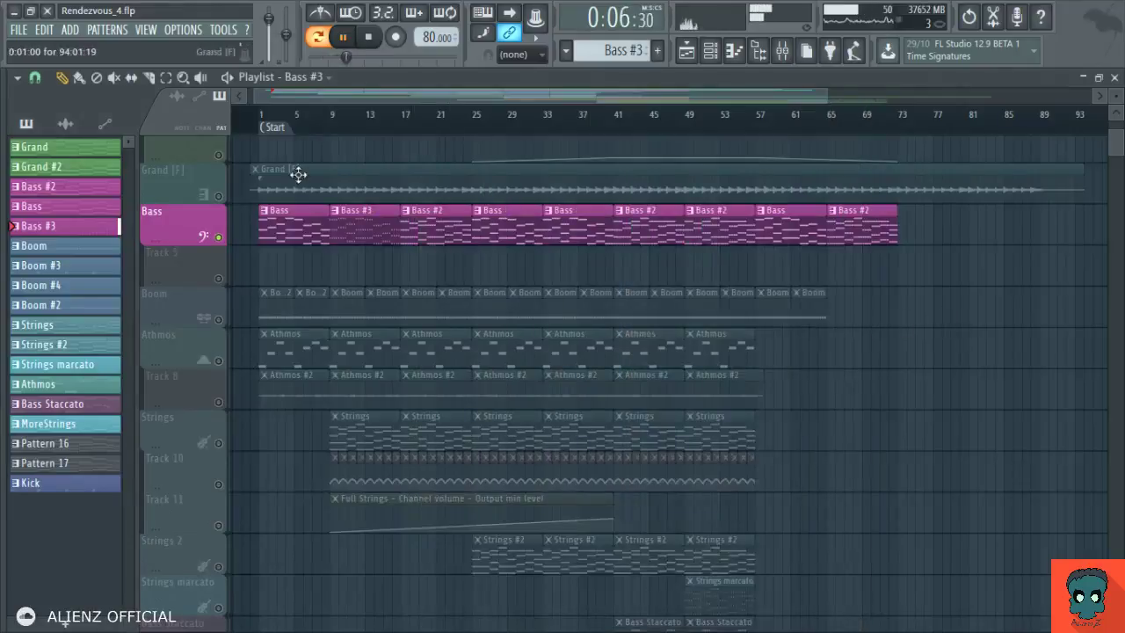
Step: Play the song from near its start, and examine the Bass pattern's chords in the piano roll with pattern playback on
left_click(271, 123)
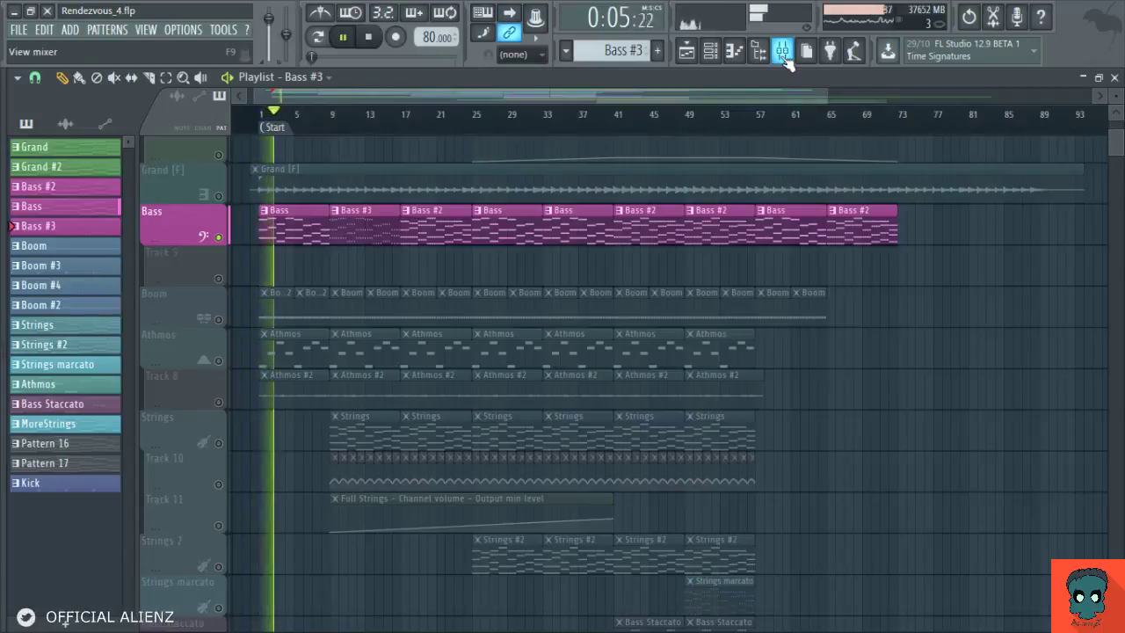
double_click(289, 221)
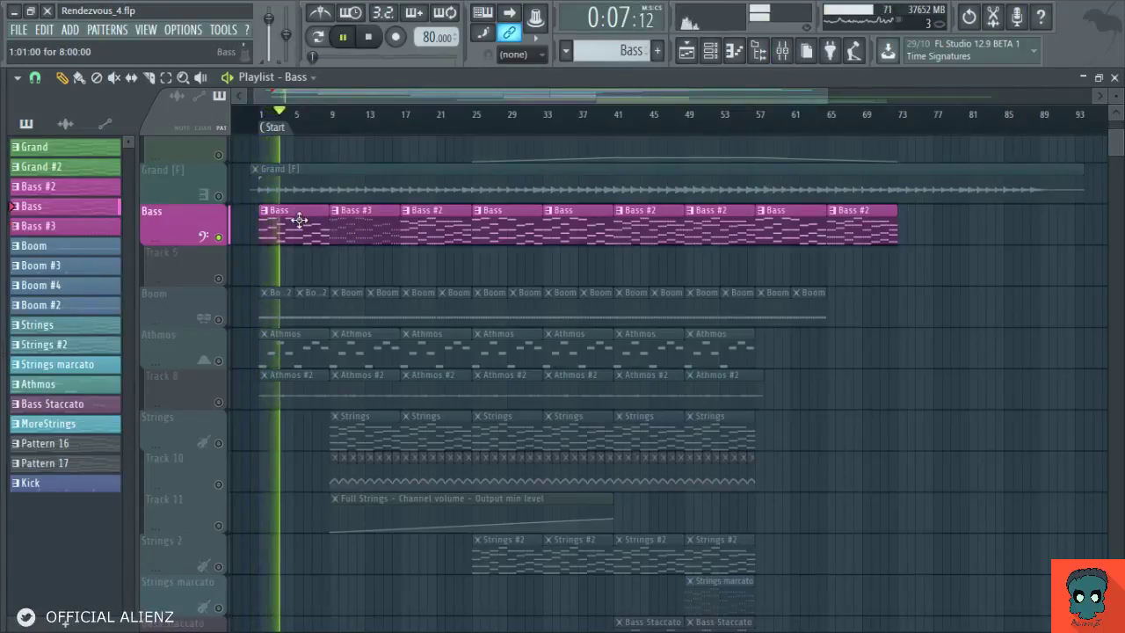
left_click(317, 39)
left_click_drag(787, 246, 987, 252)
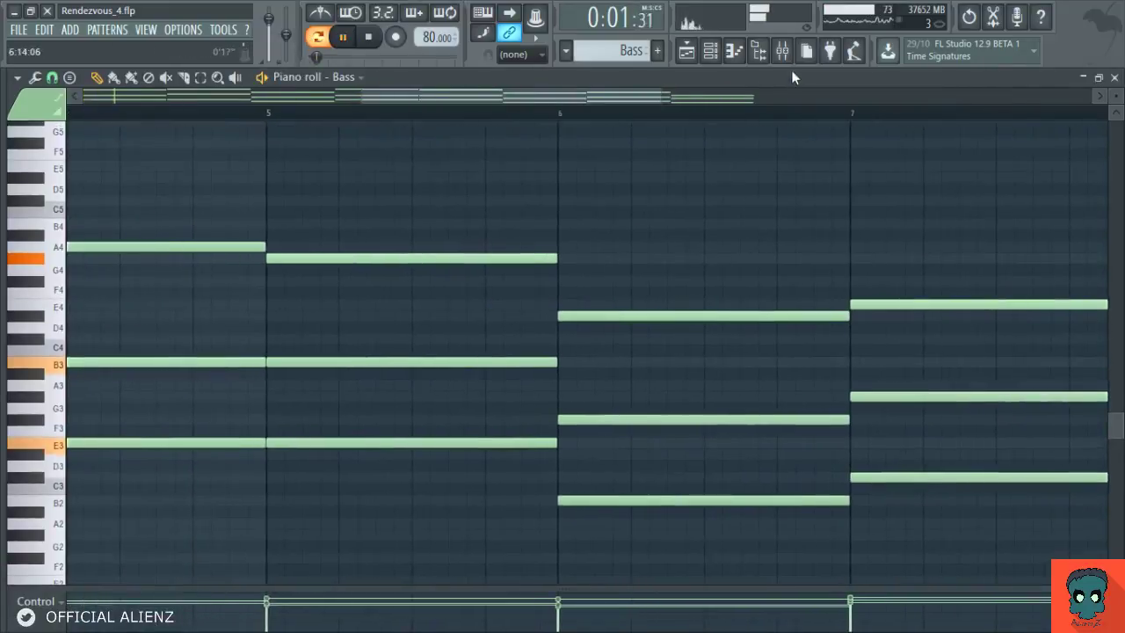
Step: Load Neutron 2 into effect slot 9 of the Bass mixer track and move its window fully into view
left_click(784, 55)
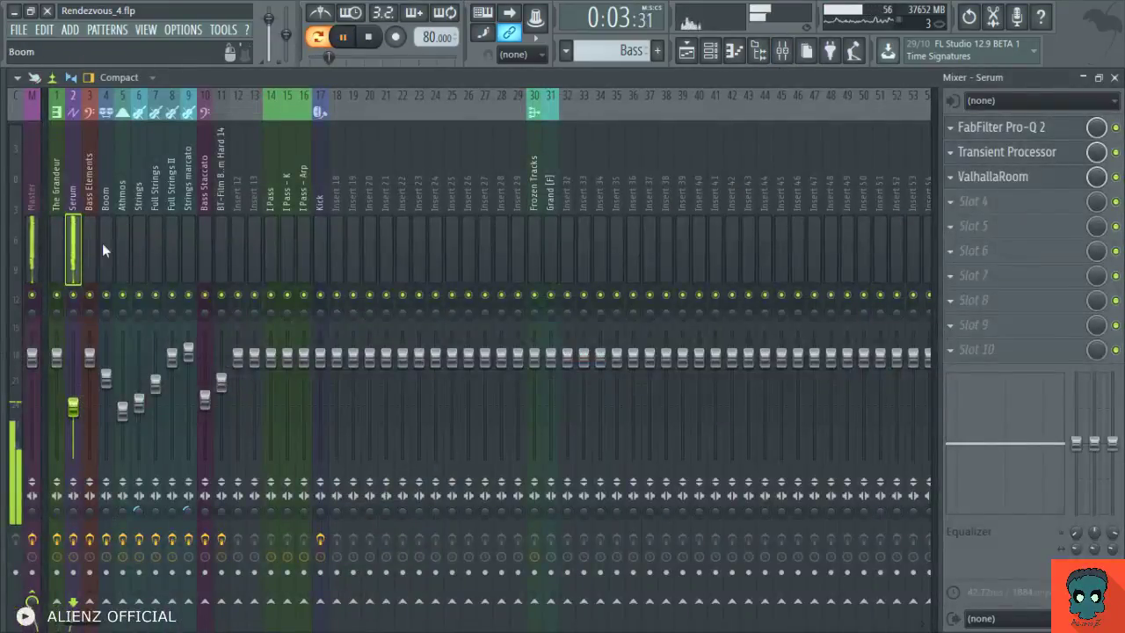
left_click(101, 204)
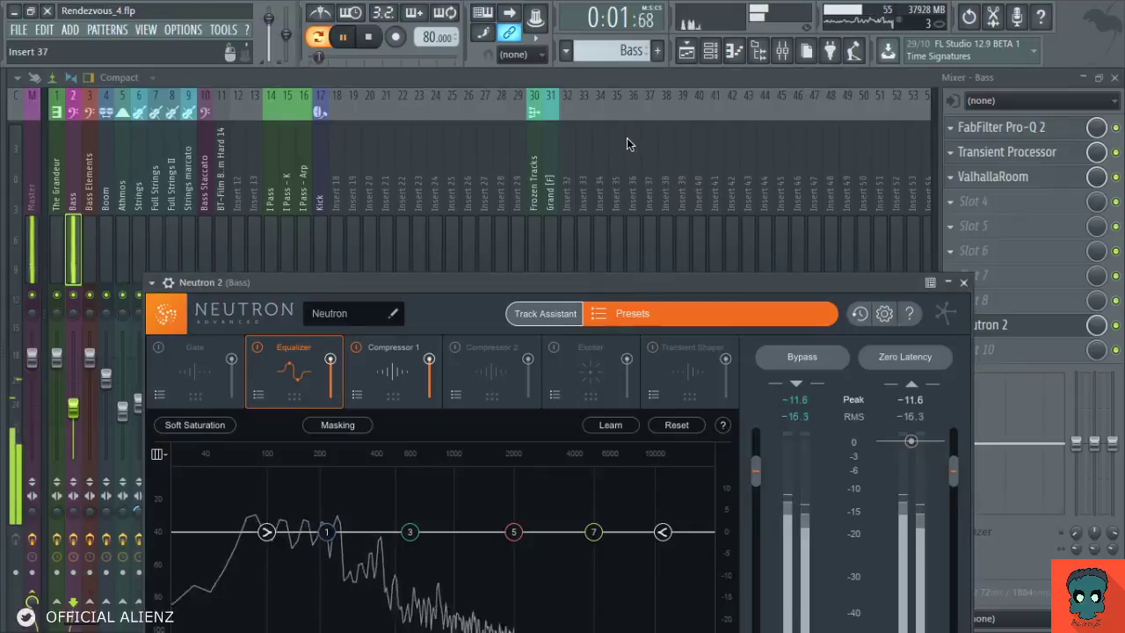
left_click(253, 296)
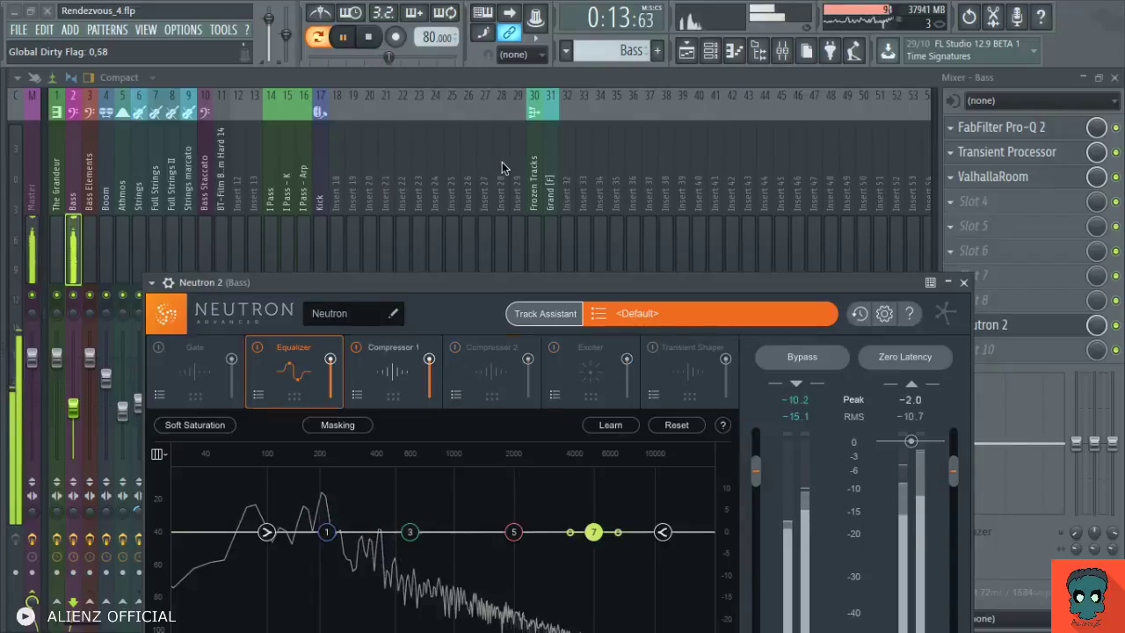
left_click_drag(601, 283, 580, 80)
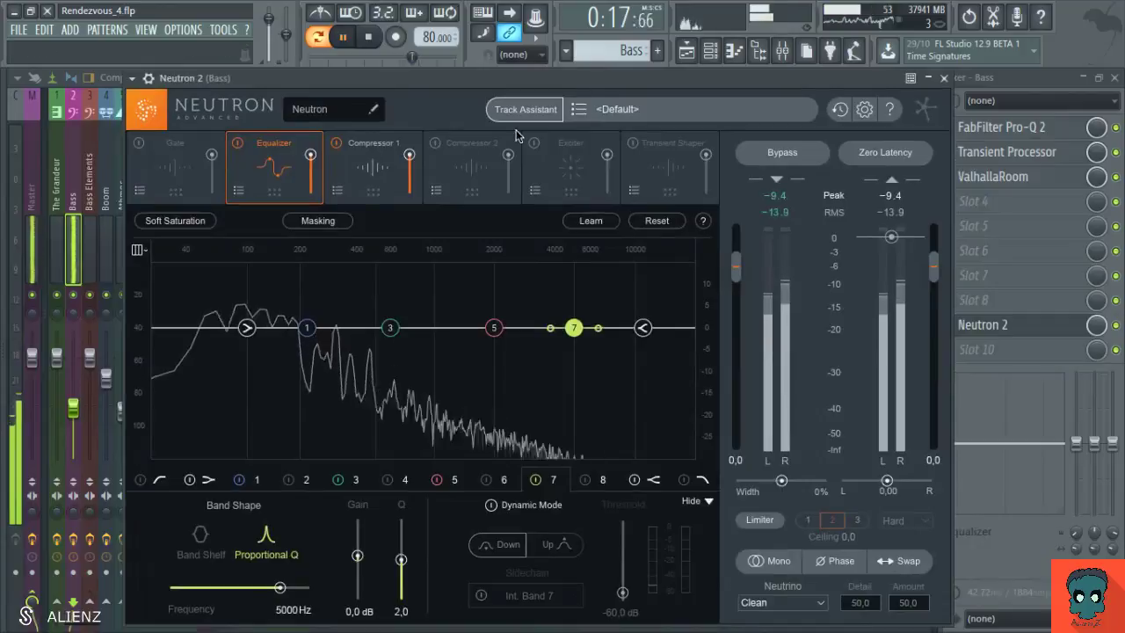
Step: Run Neutron's Track Assistant with Auto-Detect instrument, Warm style and Medium intensity, and accept its suggestion
left_click(538, 111)
left_click(536, 367)
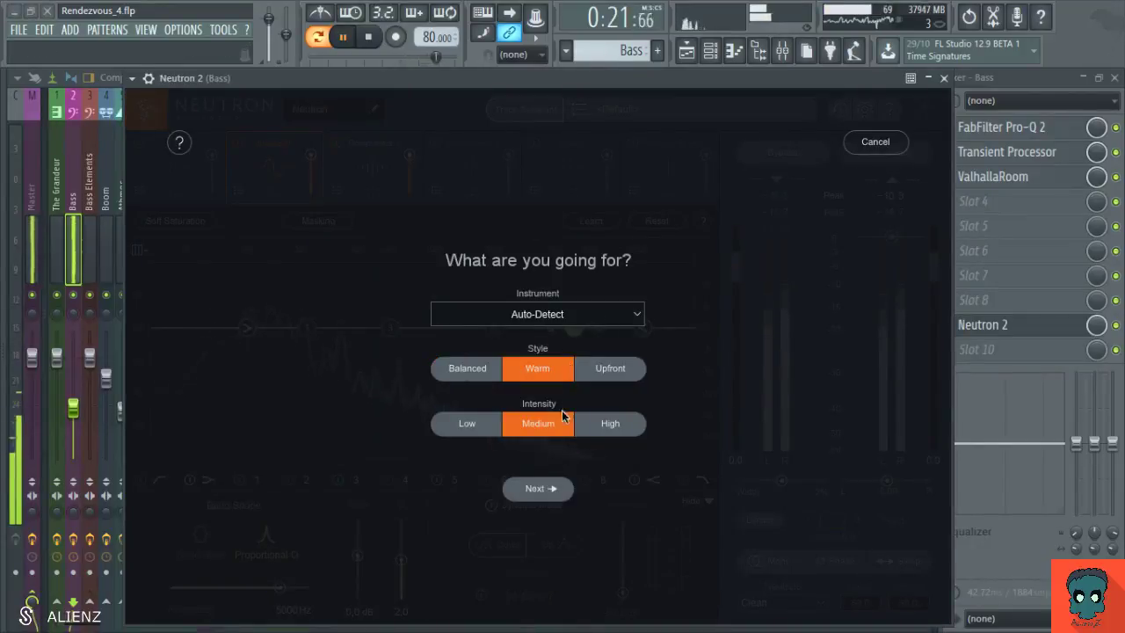
left_click(535, 489)
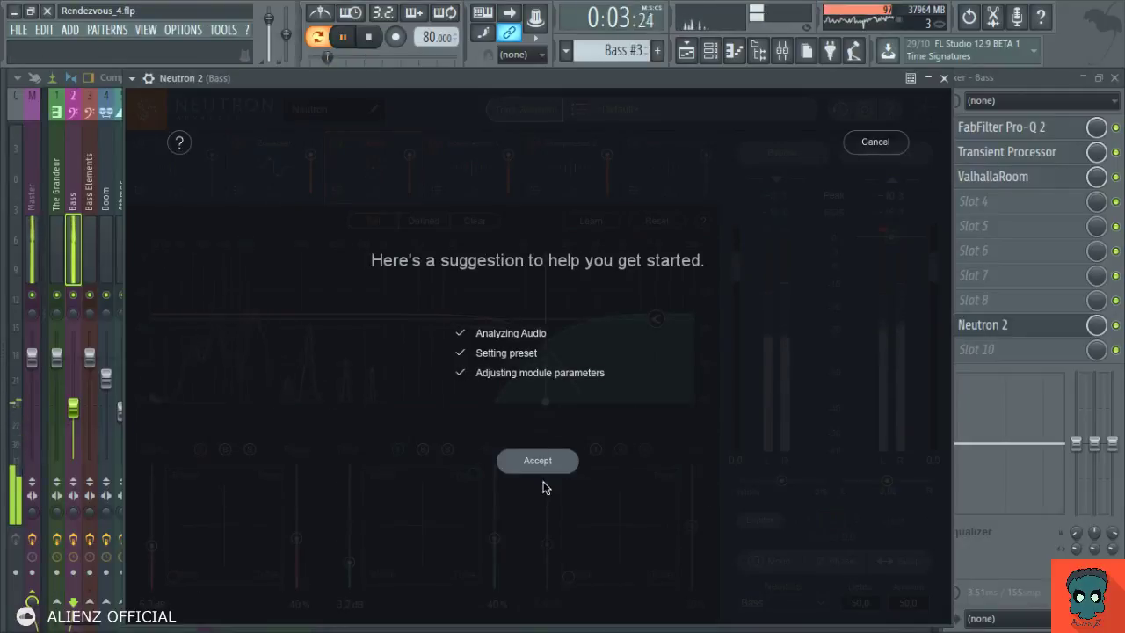
left_click(538, 461)
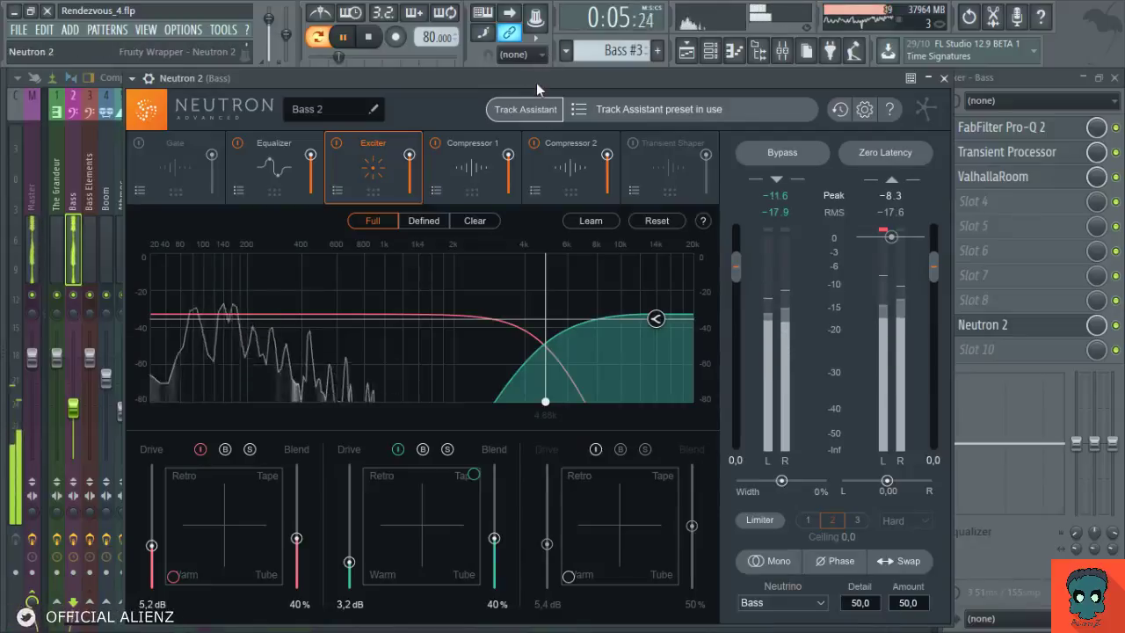
Step: Rerun Track Assistant for the Bass instrument with Warm style and Medium intensity, accept the suggestion and close Neutron
left_click(525, 109)
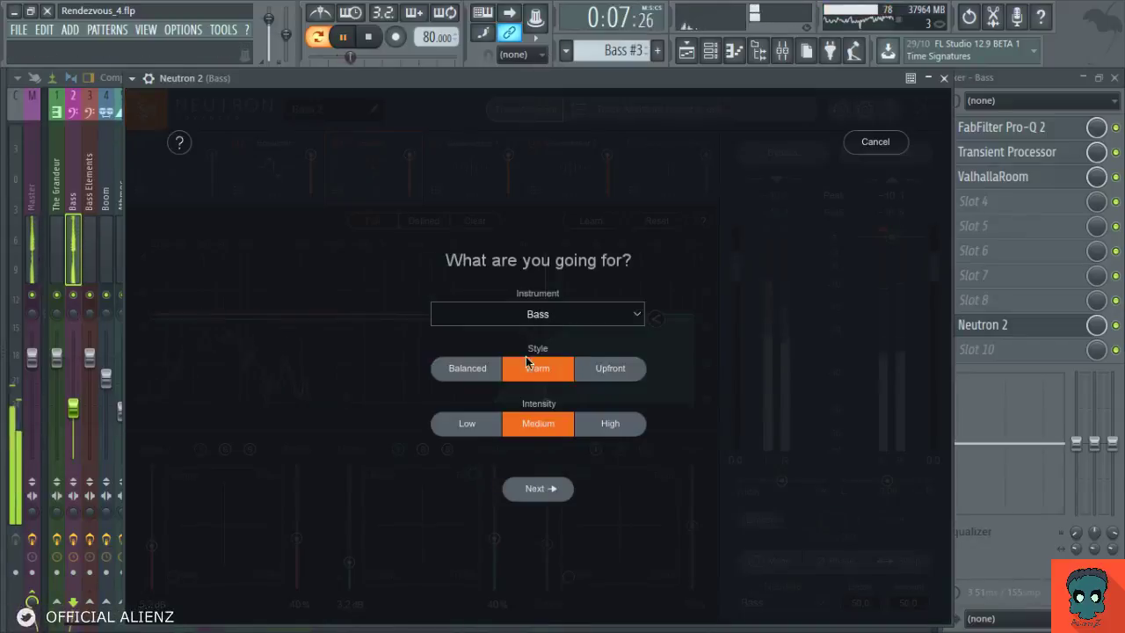
left_click(536, 489)
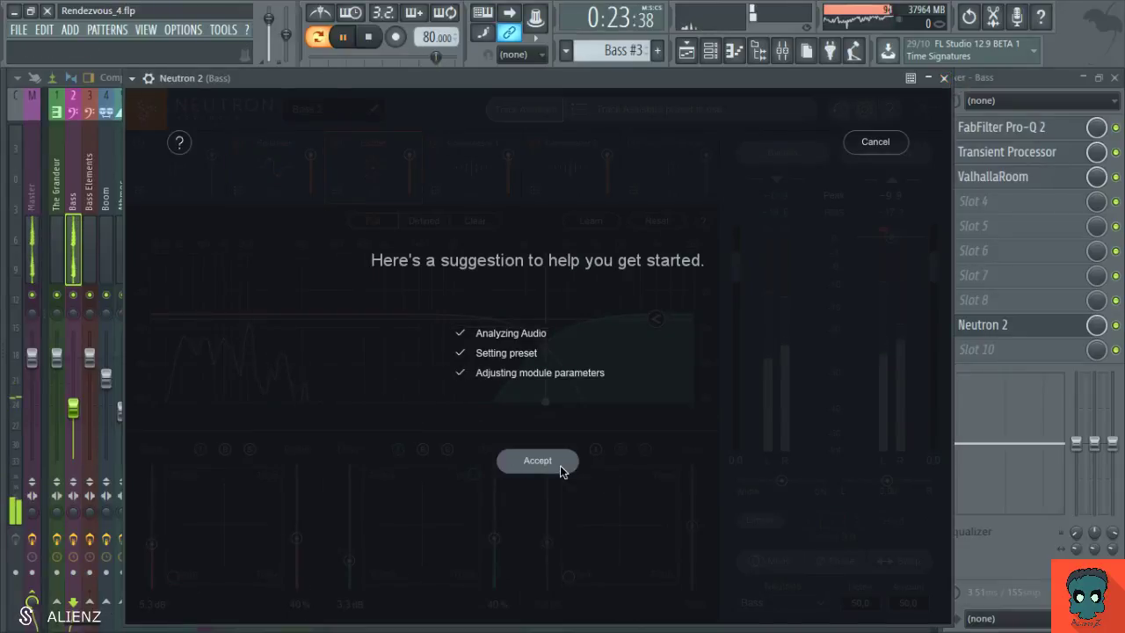
left_click(560, 465)
left_click(943, 78)
Step: Set the Bass mixer track's volume to 58% (-10.3 dB) and close the mixer
left_click_drag(76, 409, 74, 400)
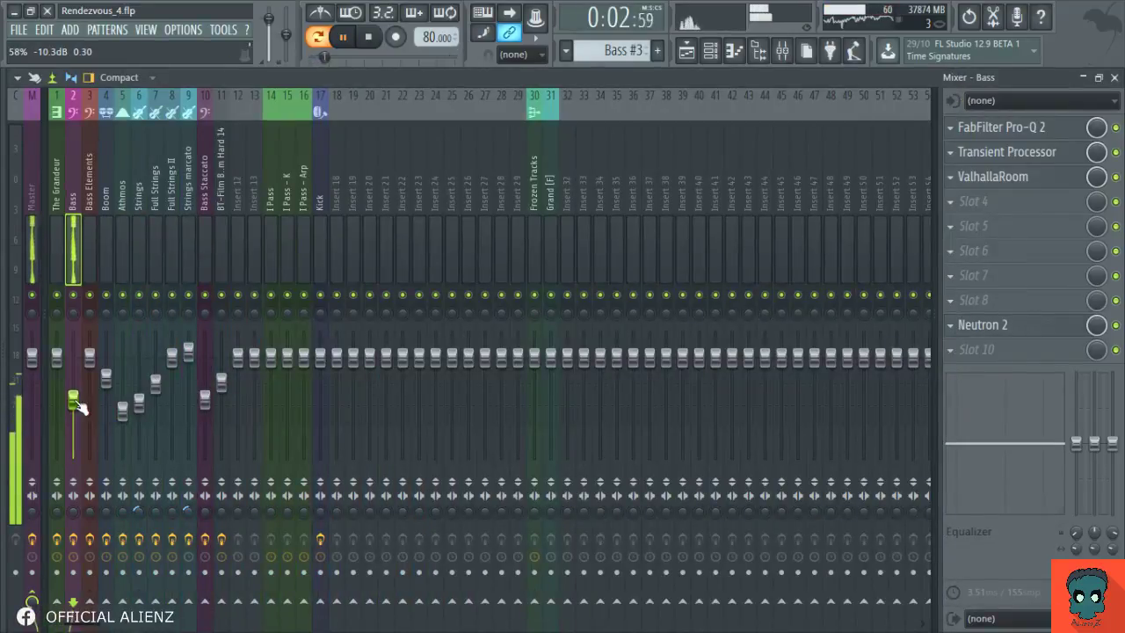
key("F9")
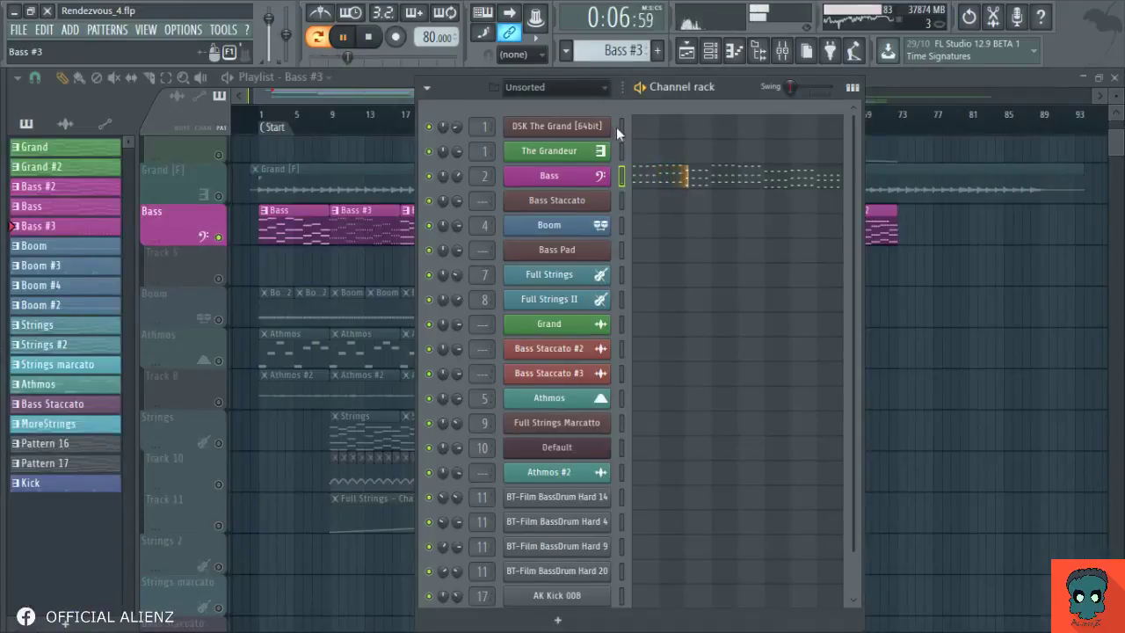
Step: Switch to the Bass pattern, and stop playback with the playhead placed just before bar 1 in the playlist
key("KP_Subtract")
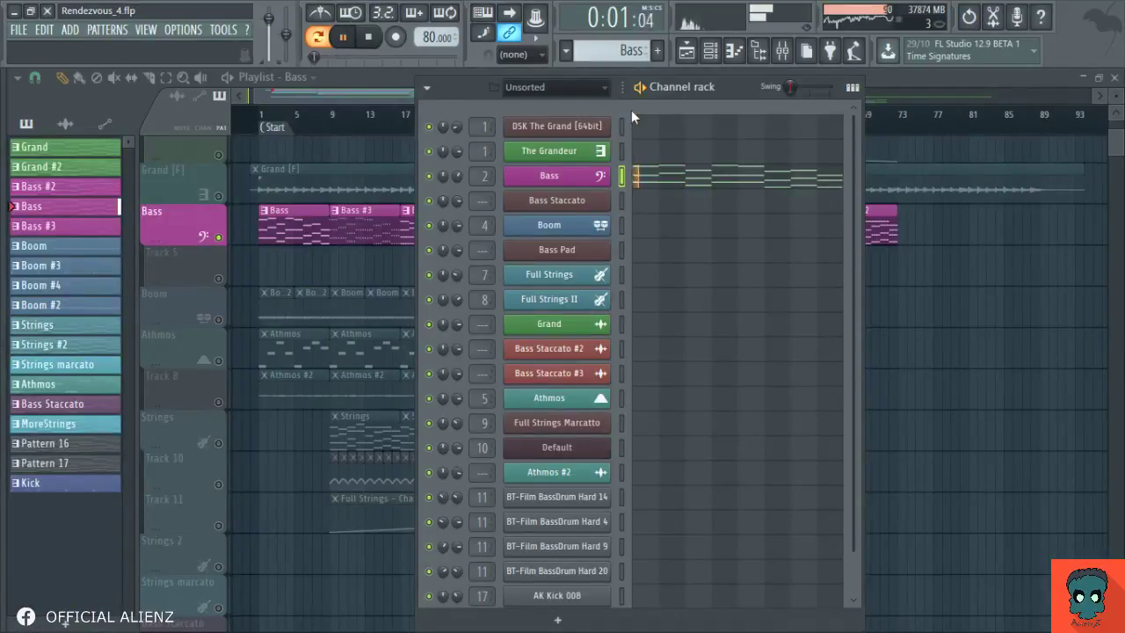
key("F6")
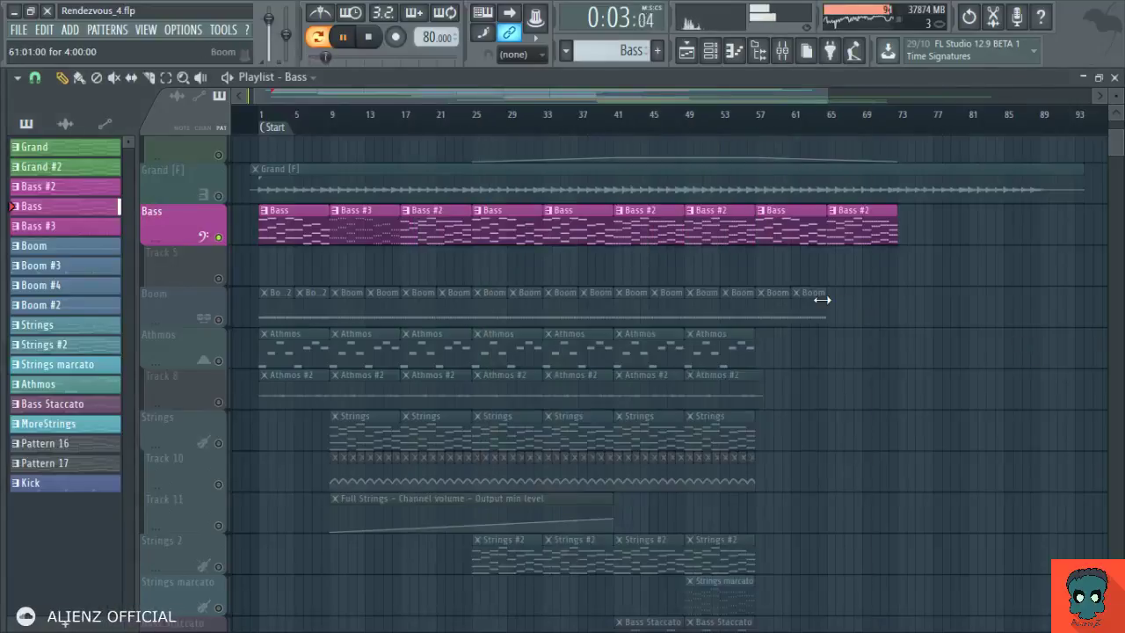
key("F5")
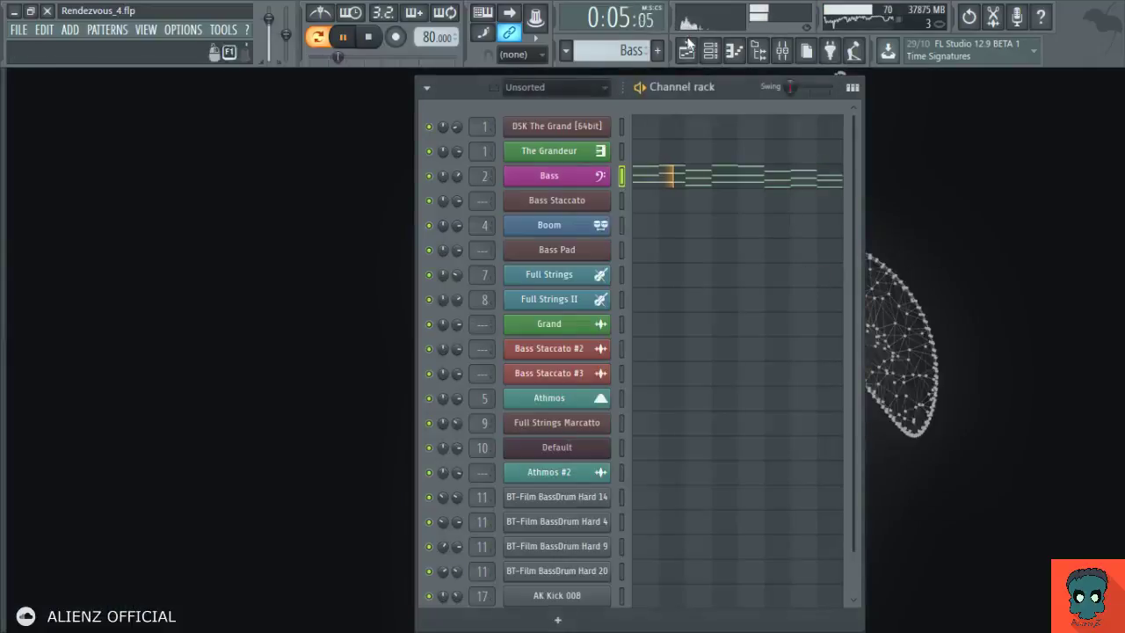
key("F5")
key("space")
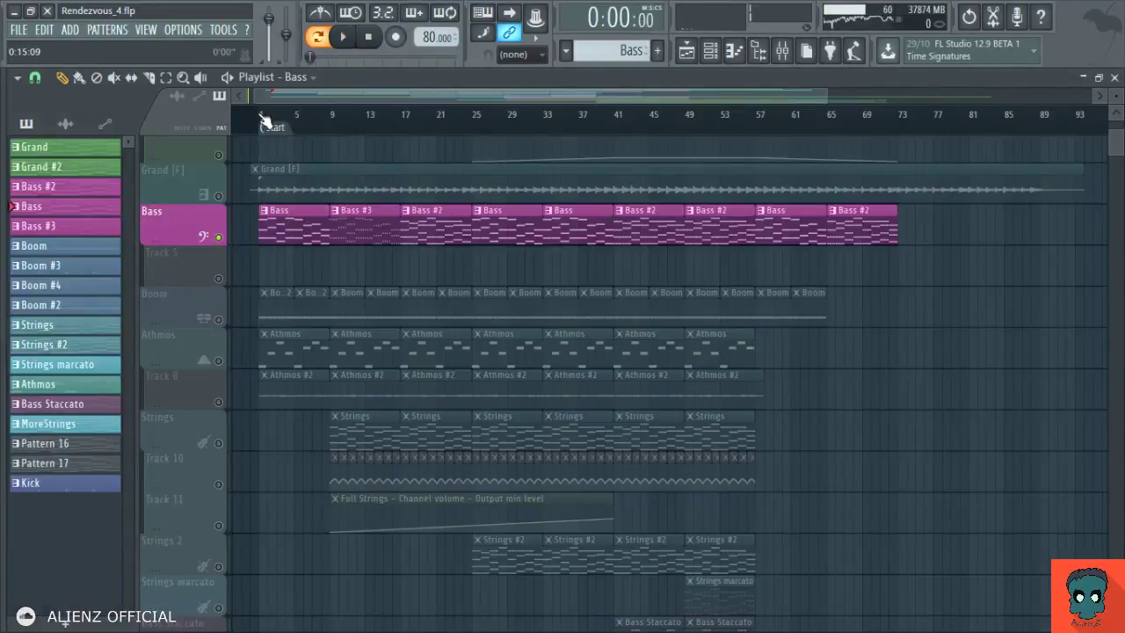
left_click(251, 114)
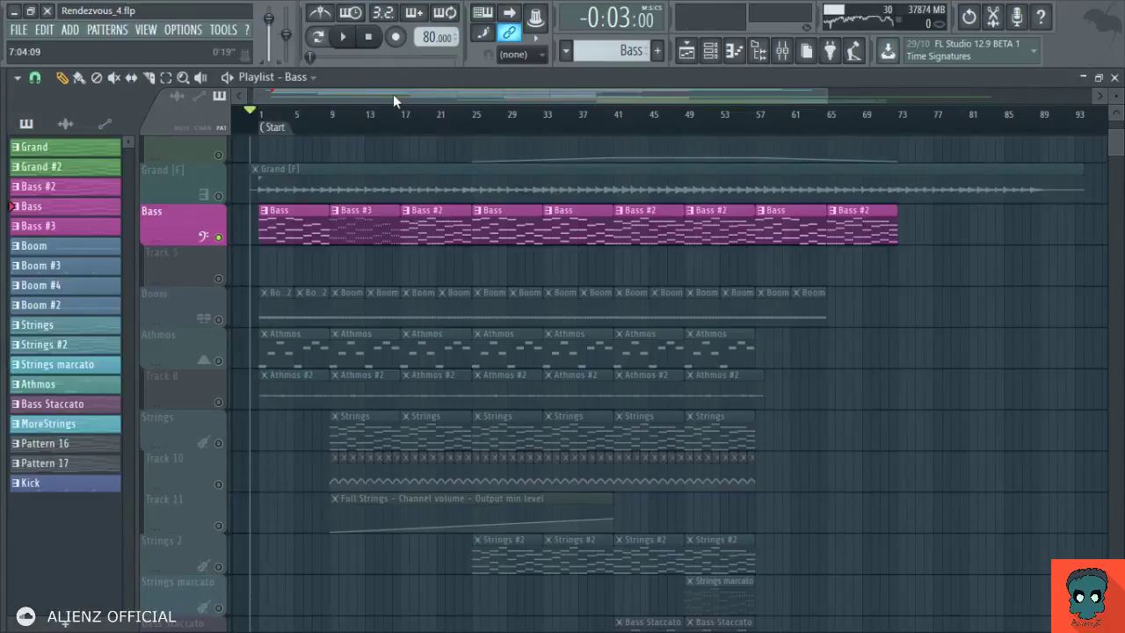
scroll(392, 94, "down", 1)
left_click_drag(260, 115, 518, 93)
left_click(776, 233)
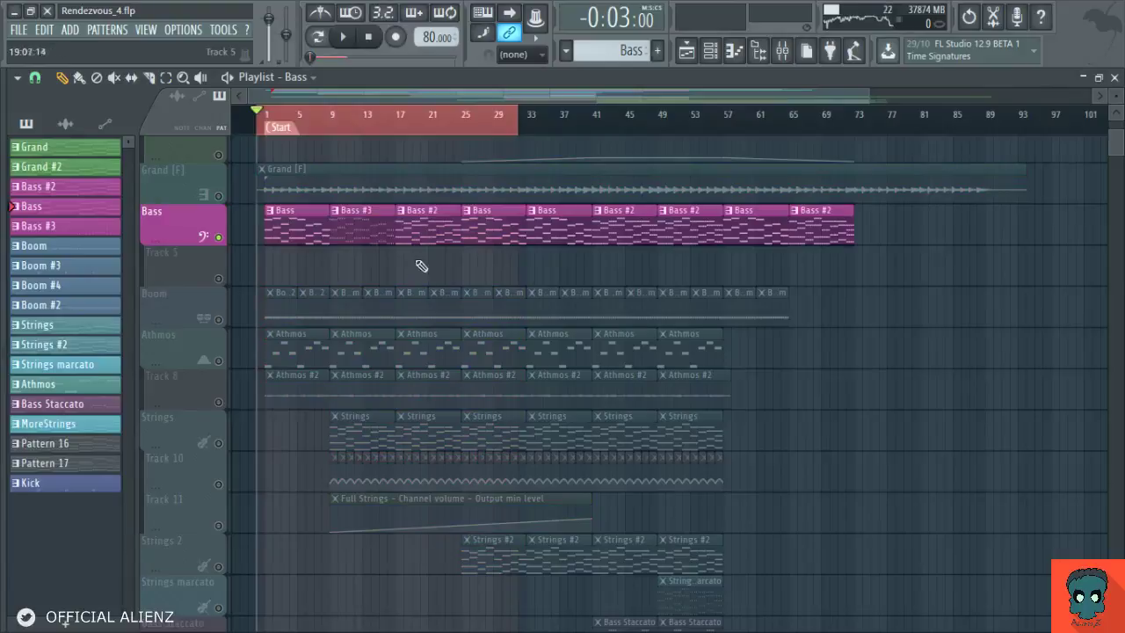
left_click(437, 122)
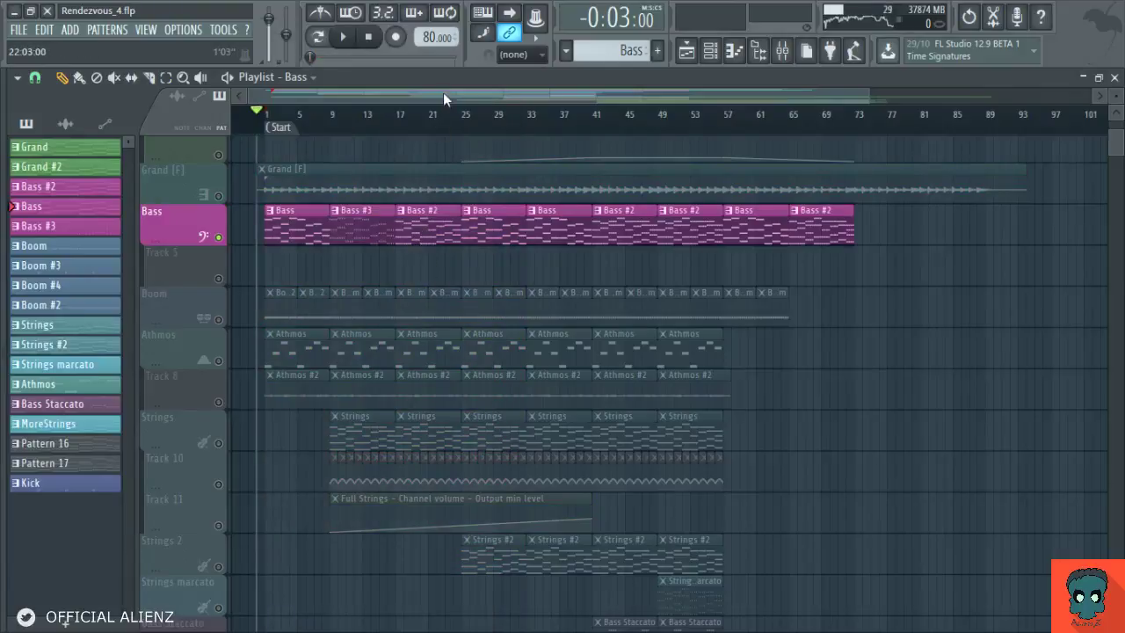
Step: Replace the Bass #2 clip at bar 17 on the Bass track with a Bass #3 clip
scroll(443, 92, "up", 2)
left_click_drag(417, 215, 489, 249)
right_click(480, 266)
left_click_drag(415, 264, 507, 267)
left_click_drag(607, 296, 582, 307)
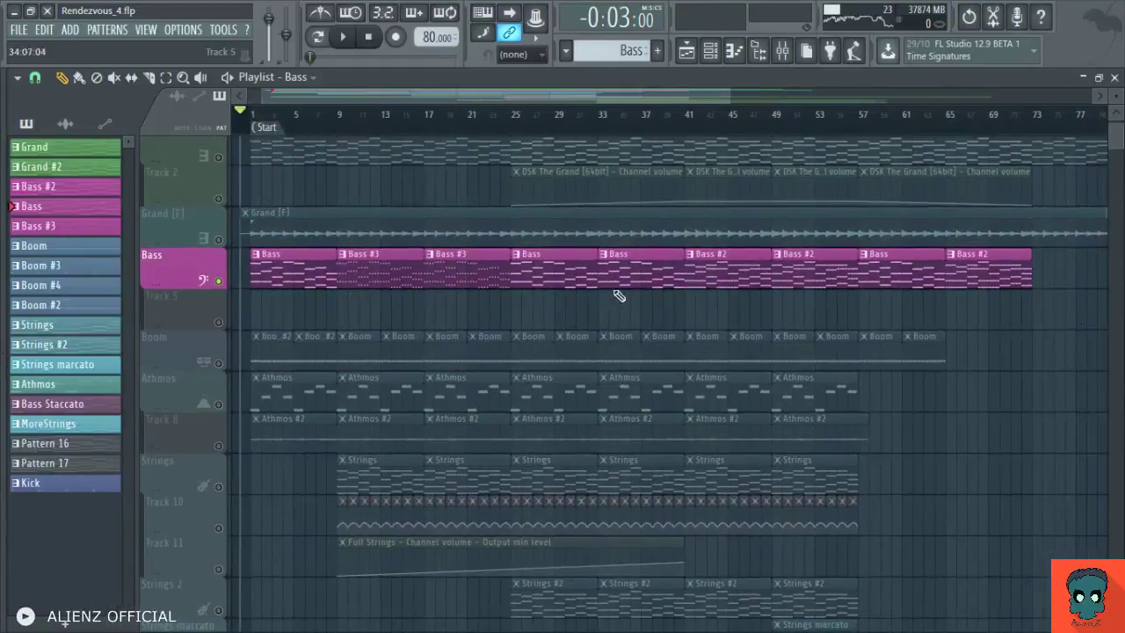
Step: Replace the Bass #2 clips at bars 41, 49 and 65 on the Bass track with copies of Bass #3
right_click(733, 272)
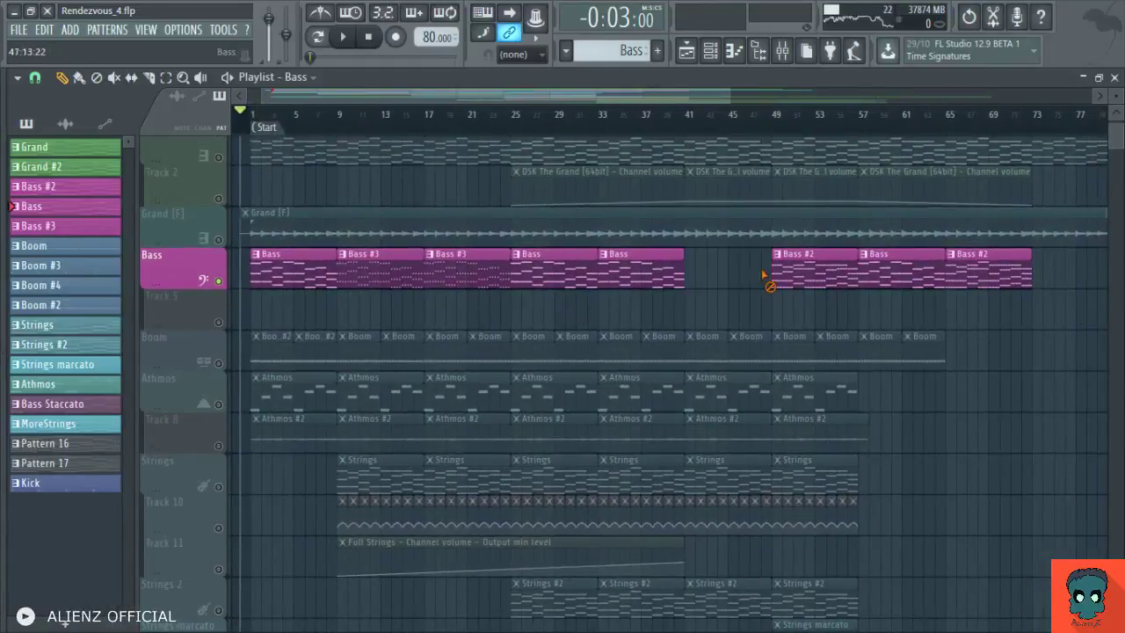
right_click(803, 277)
right_click(996, 267)
left_click(458, 280, "ctrl+shift")
left_click(382, 280, "ctrl+shift")
left_click_drag(382, 280, 952, 284)
left_click(755, 299, "ctrl")
mouse_move(701, 312)
left_mouse_down()
mouse_move(712, 313)
mouse_move(701, 291)
mouse_move(695, 326)
left_mouse_up()
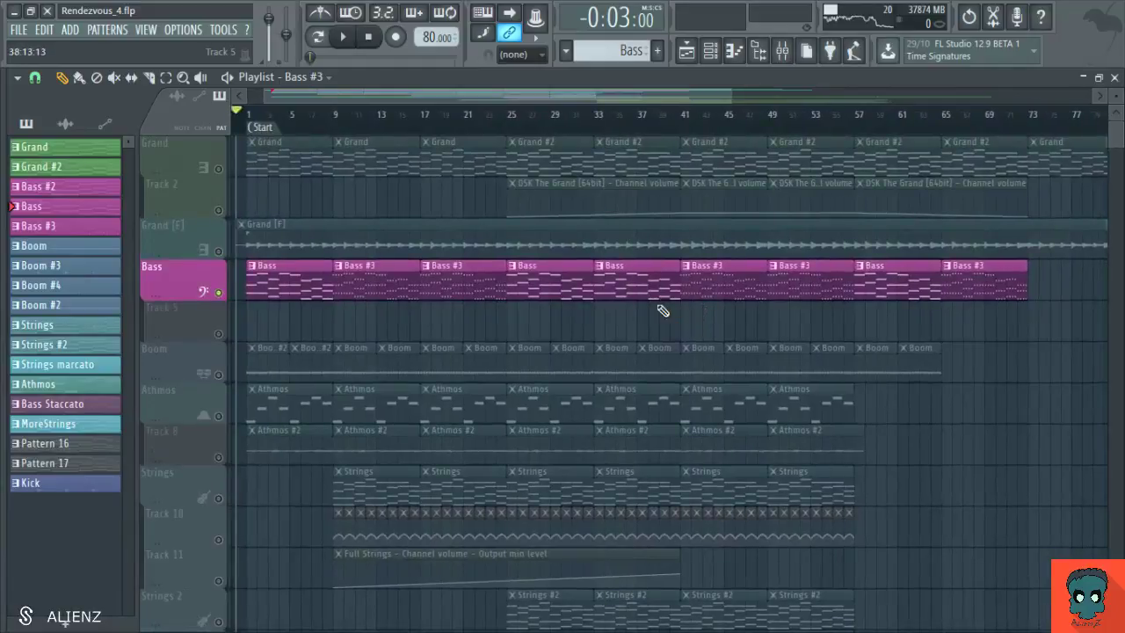
Step: Select the playlist time range spanning all Bass clips, from just before bar 1 to past bar 73, and open the Bass channel's Serum
left_click_drag(248, 114, 1030, 347)
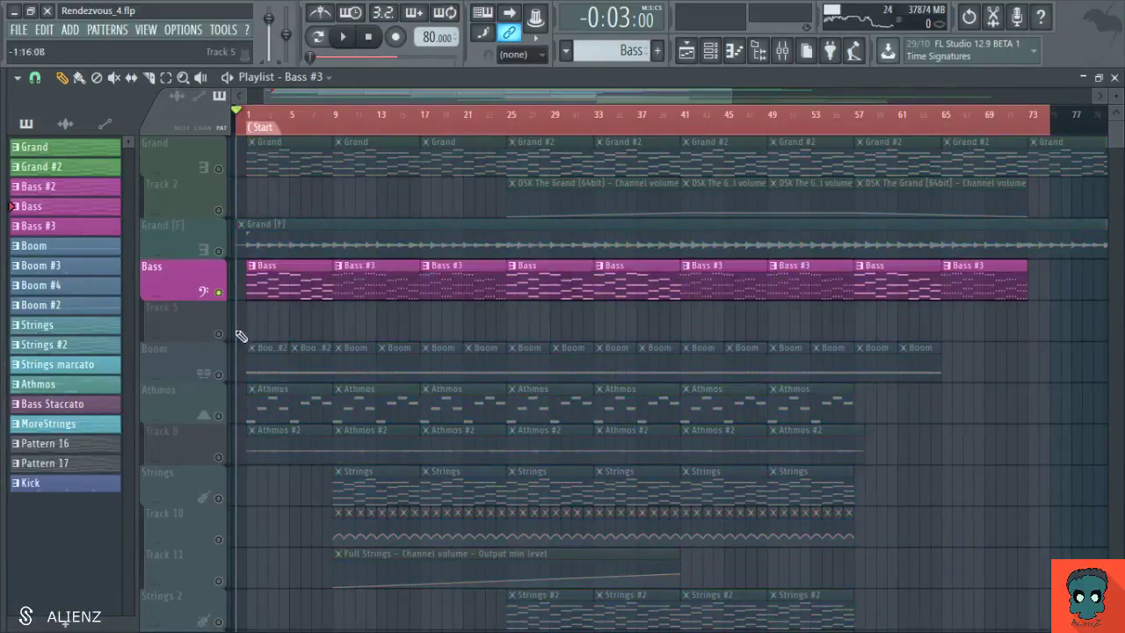
left_click(710, 51)
left_click(534, 178)
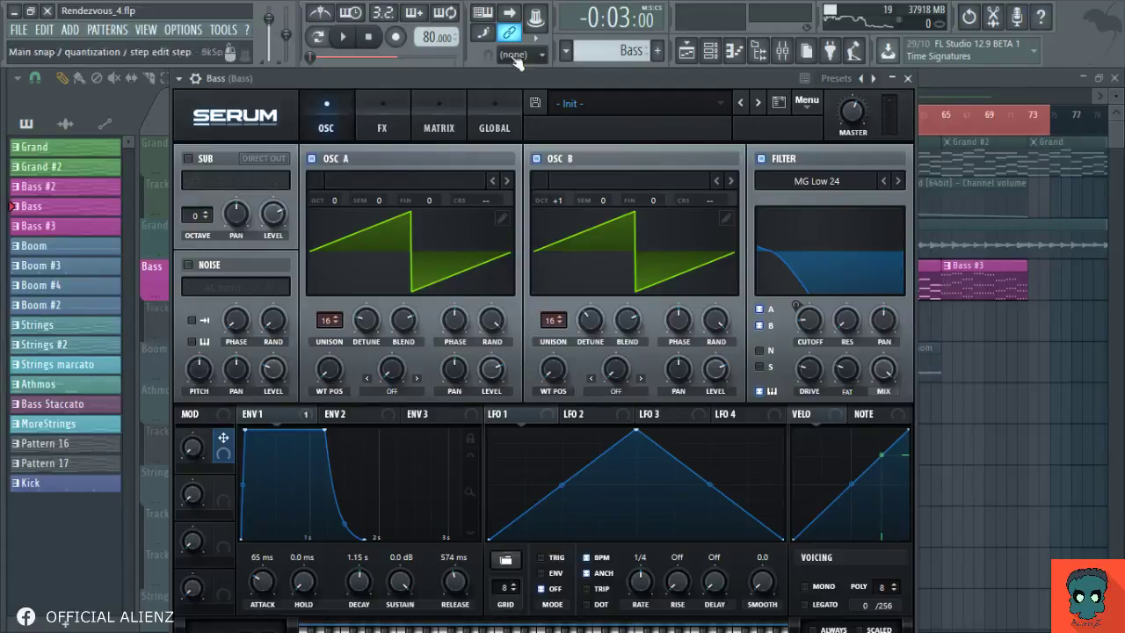
Step: Switch playback to pattern mode and audition the Bass pattern briefly
left_click(318, 38)
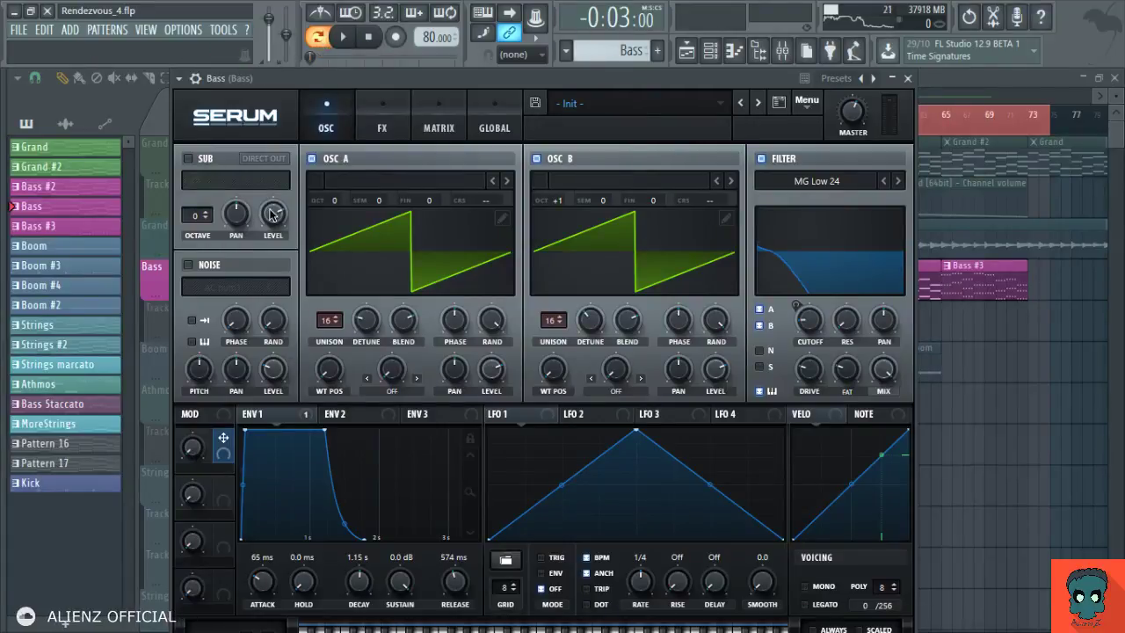
key("space")
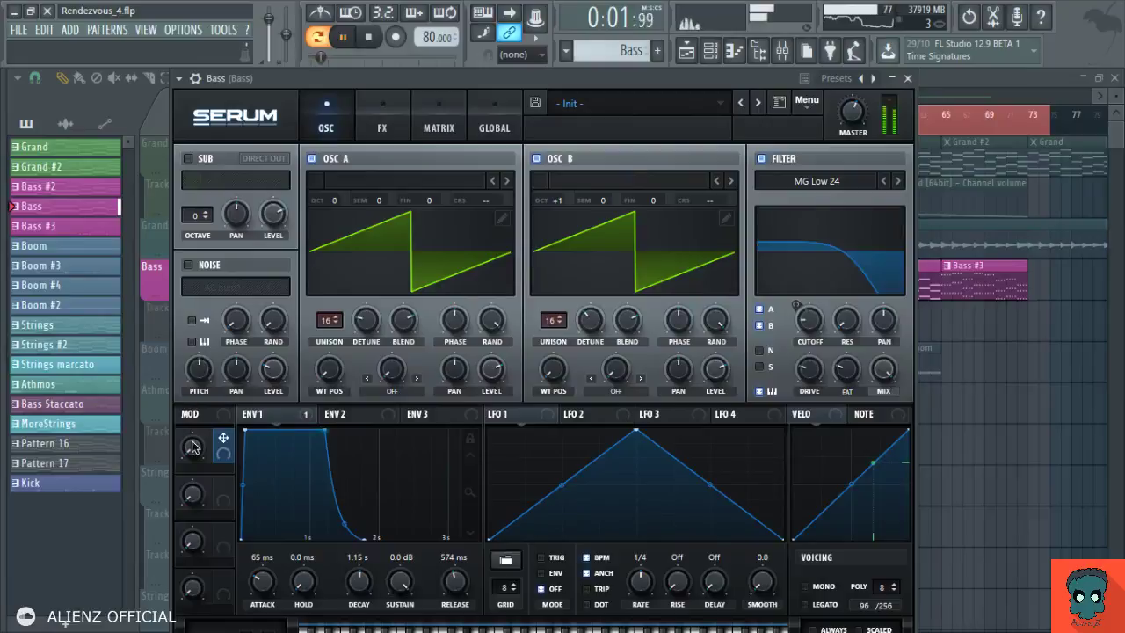
key("space")
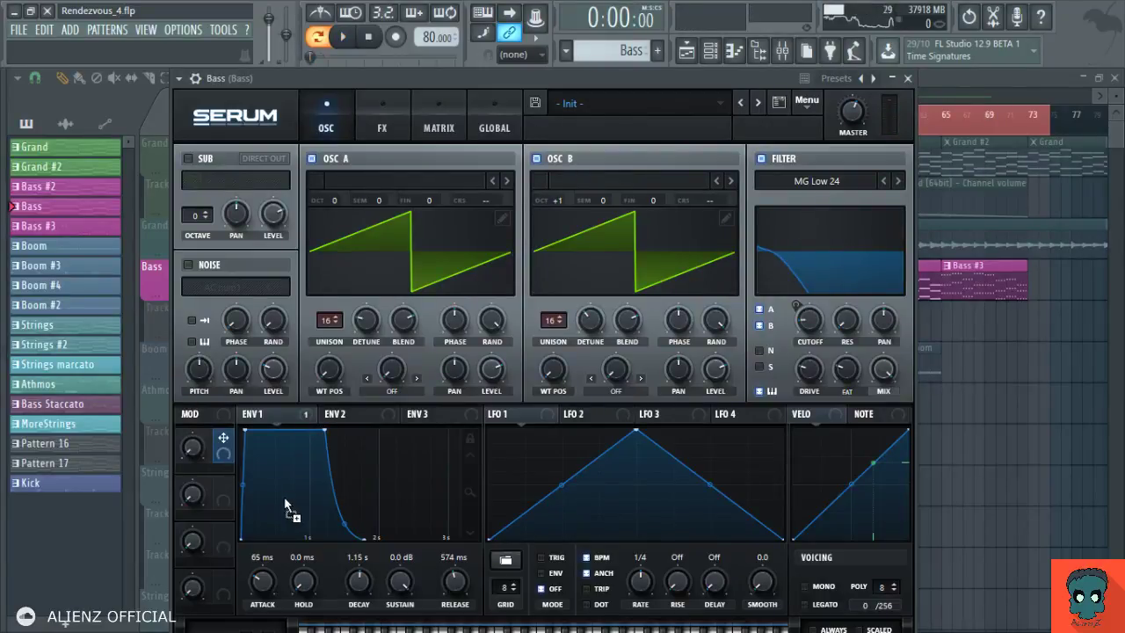
Step: Assign Macro 1 to the decay and sustain of Env 1, and audition the pattern with Macro 1 at 100%
mouse_move(347, 586)
left_mouse_down()
mouse_move(351, 567)
mouse_move(346, 593)
left_mouse_up()
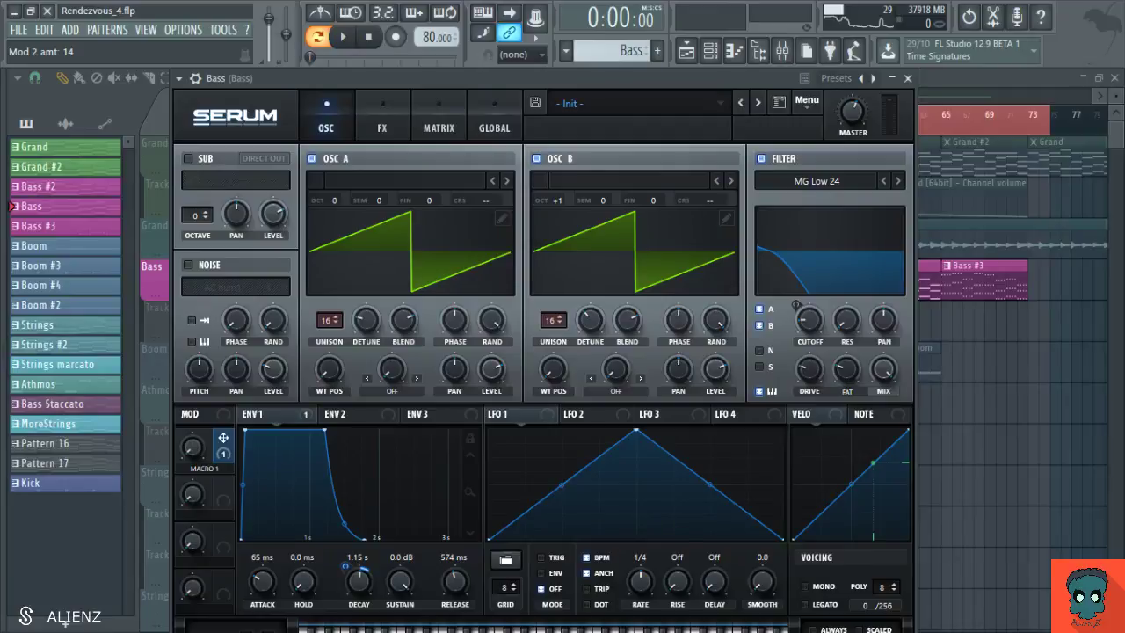
left_click_drag(223, 438, 386, 588)
key("space")
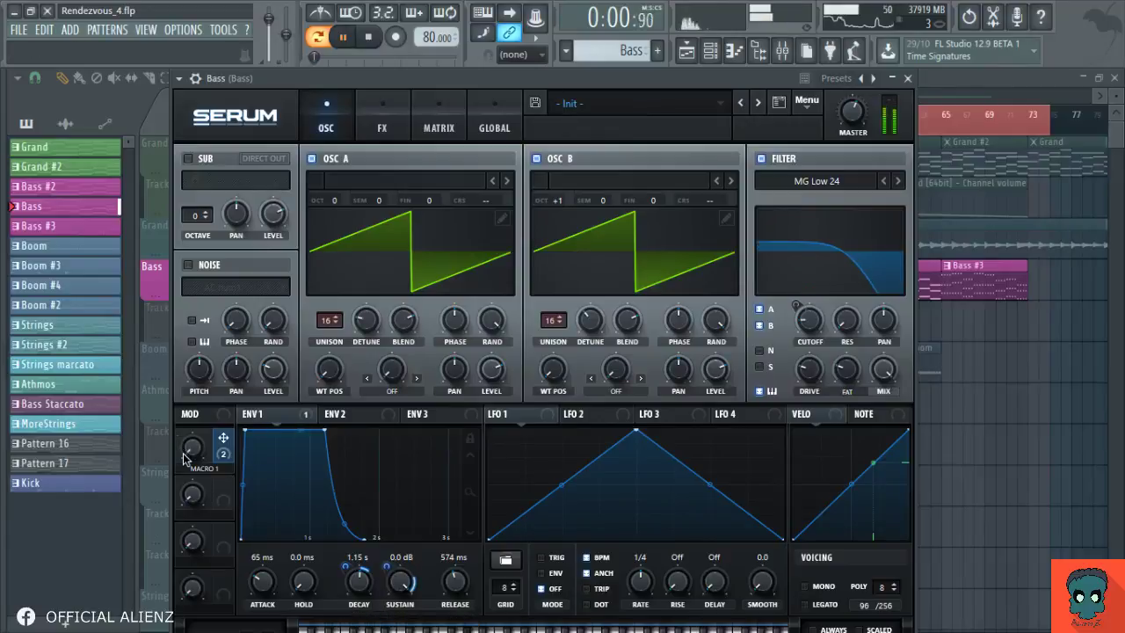
left_click_drag(187, 446, 207, 266)
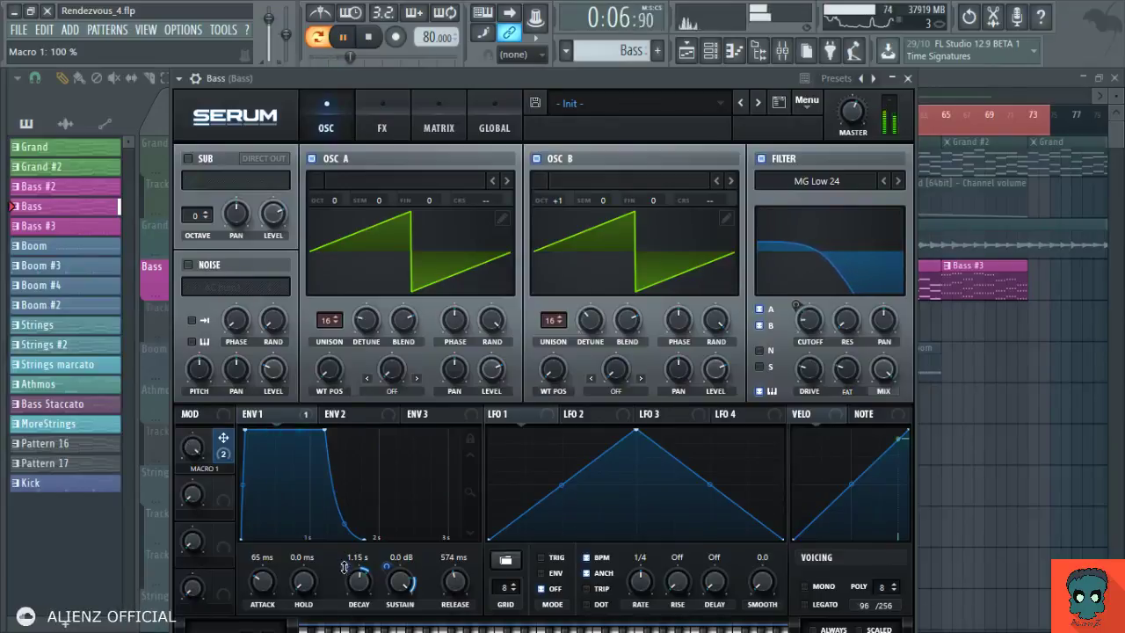
Step: Lower Macro 1's modulation amount on the Env 1 decay, return Macro 1 to 0%, and stop playback with Serum closed
left_click_drag(346, 567, 344, 591)
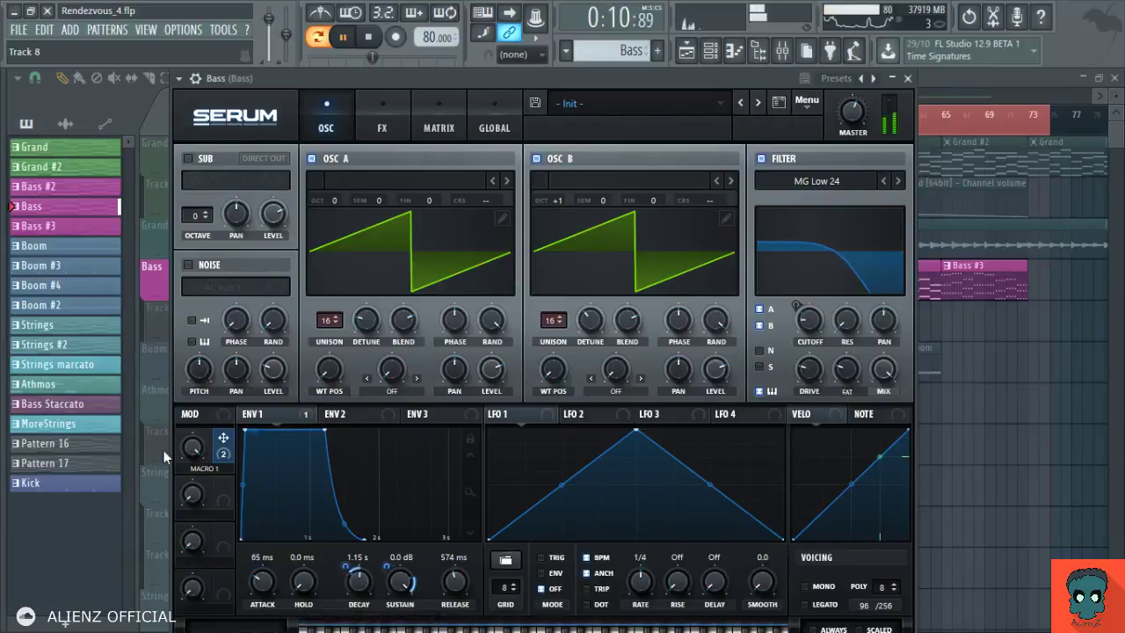
left_click_drag(189, 449, 187, 584)
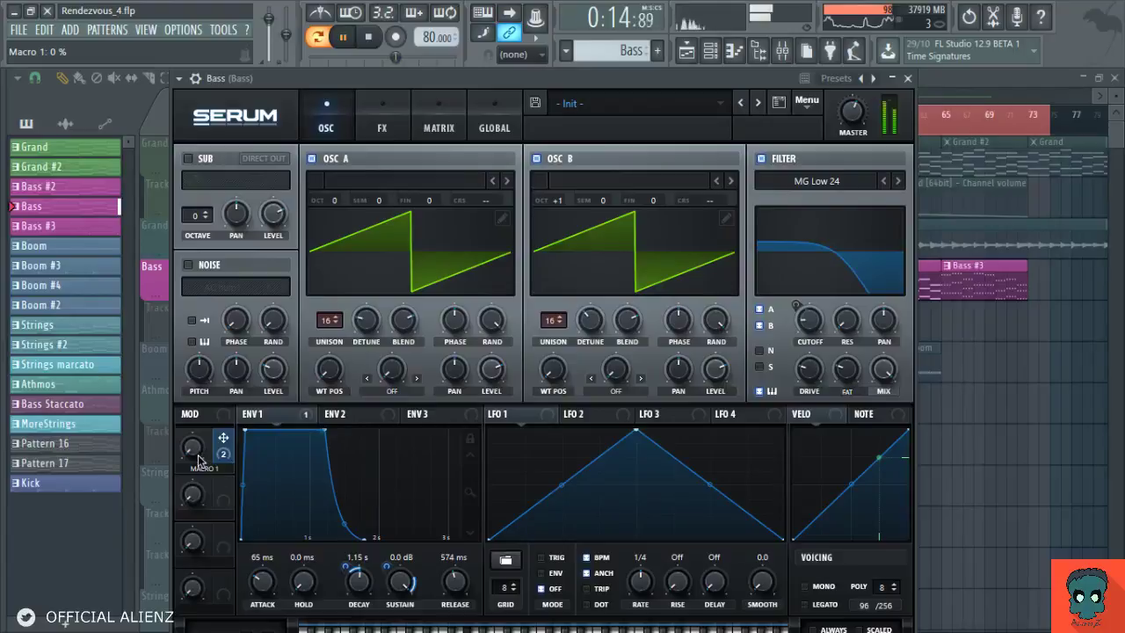
left_click_drag(197, 453, 203, 507)
key("Escape")
key("F6")
key("space")
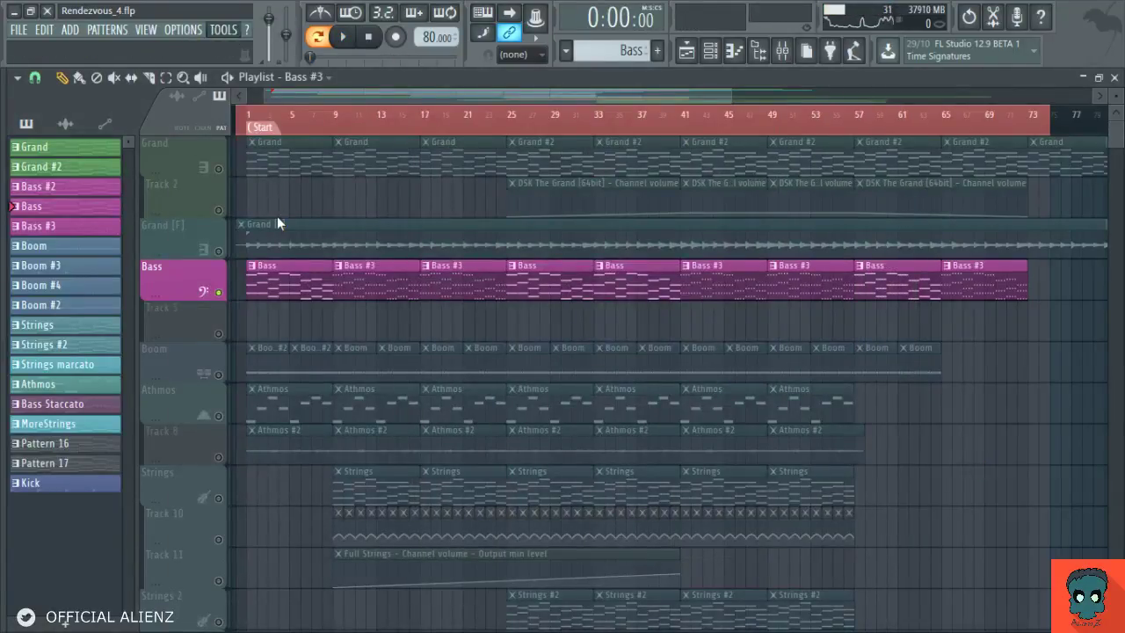
Step: Create an automation clip for the Bass Macro 1 on Track 5 and add a point at bar 9 that steps up to 59%
left_click(459, 309)
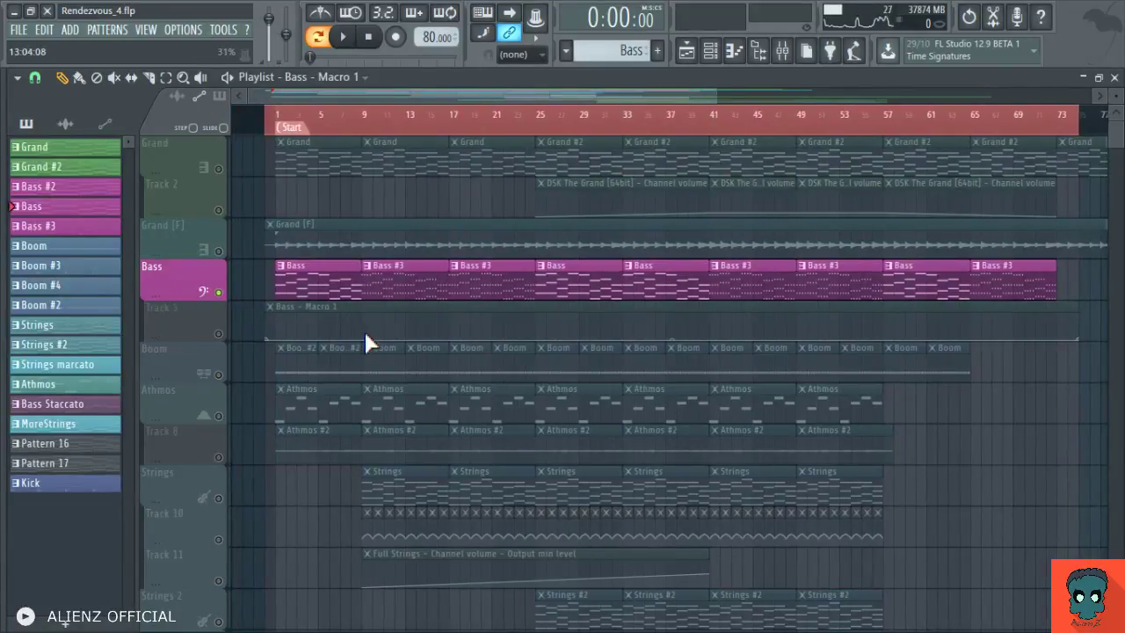
right_click(360, 323)
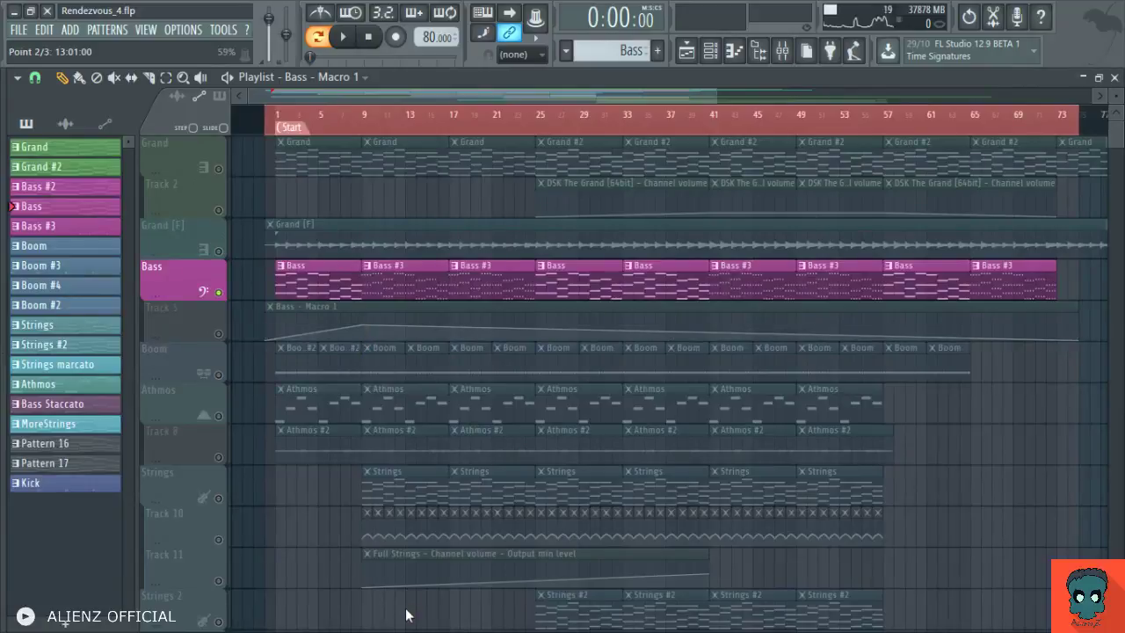
left_click(410, 382)
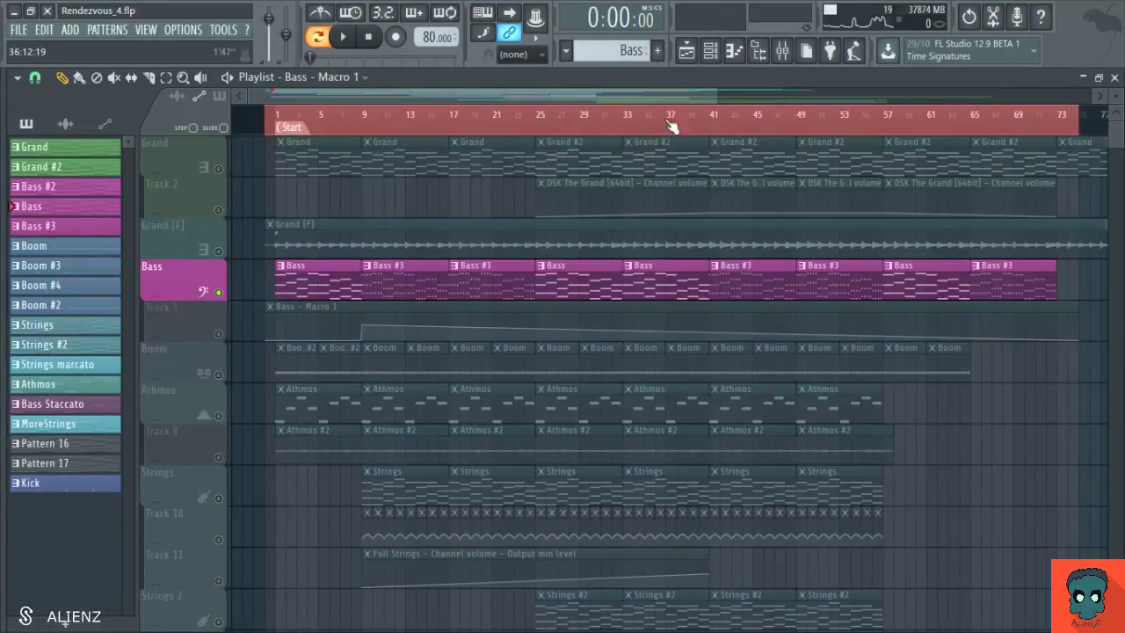
Step: Reopen the Bass channel's Serum from the channel rack
left_click(726, 63)
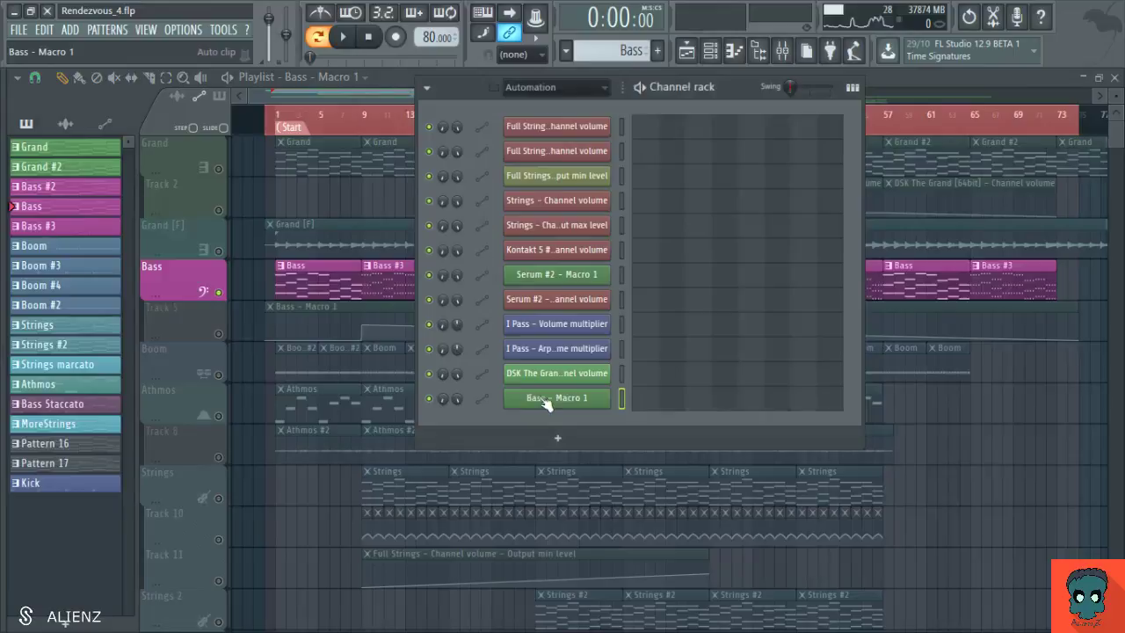
double_click(309, 289)
key("F7")
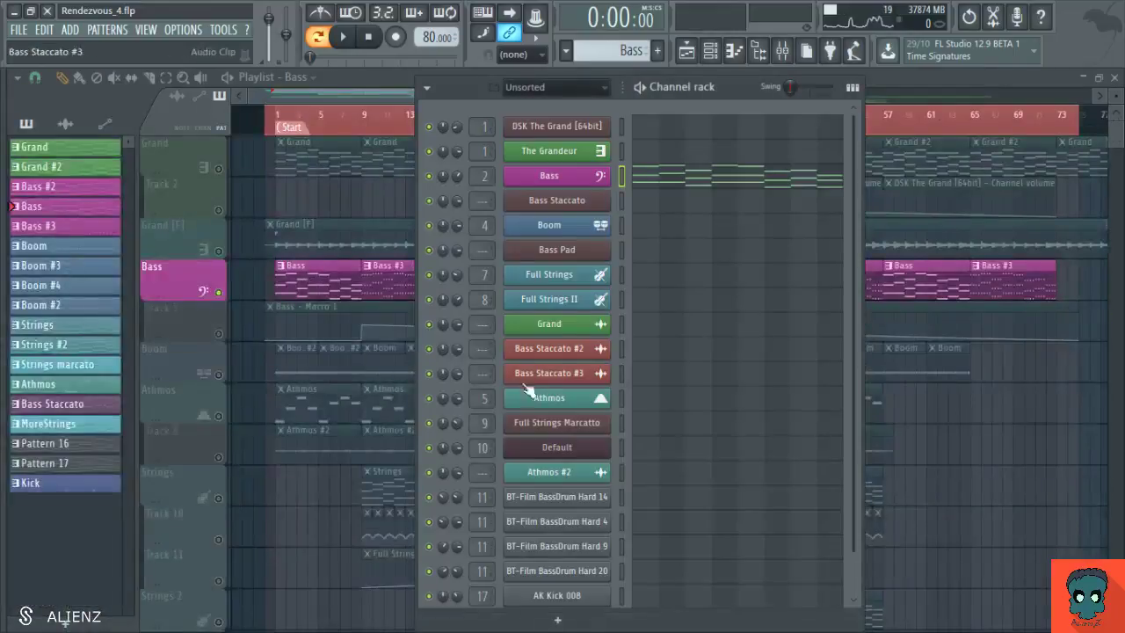
left_click(562, 182)
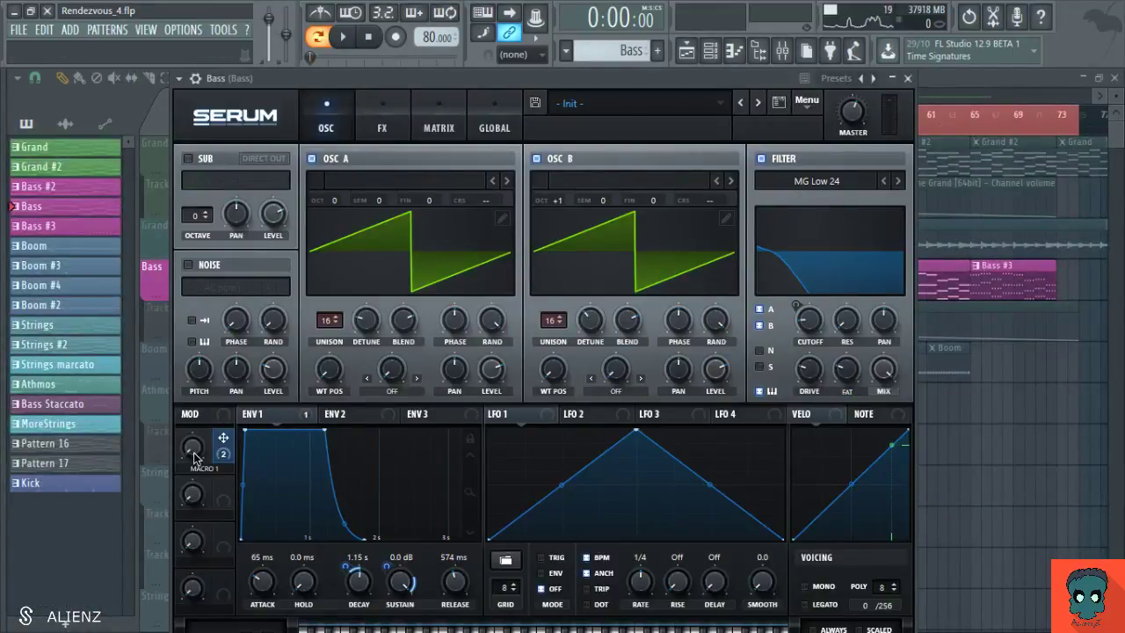
Step: Audition the Bass pattern with Macro 1 turned up and back down, and stop playback
left_click_drag(195, 457, 208, 256)
key("space")
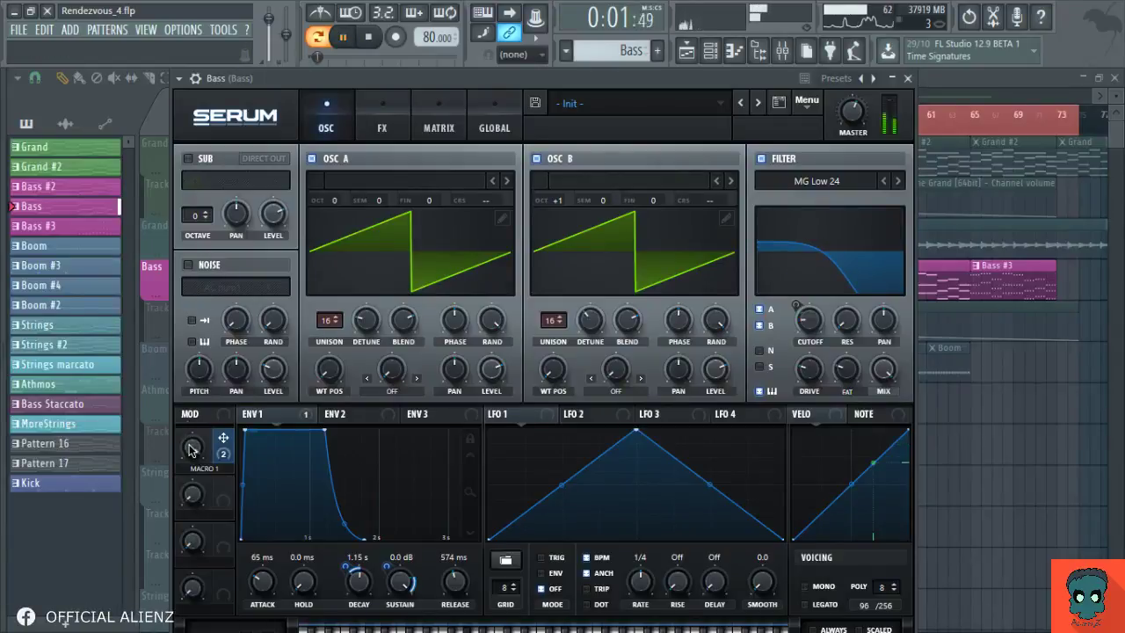
left_click_drag(191, 449, 195, 615)
key("space")
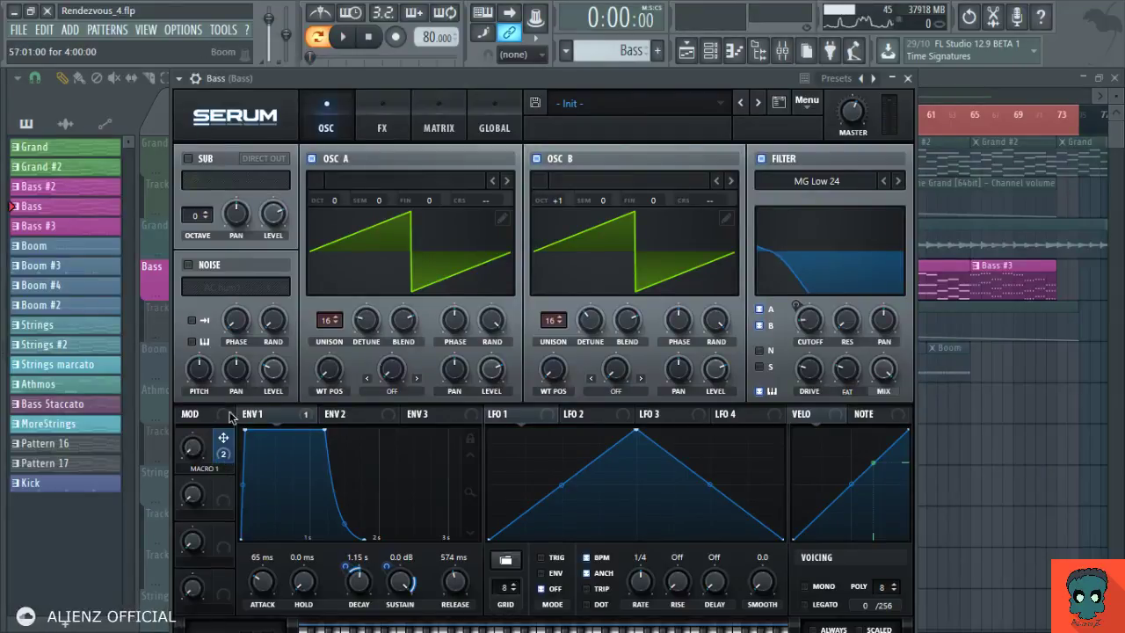
Step: Assign Macro 1 to the filter cutoff, adjust its modulation amount, and save the project
left_click_drag(220, 459, 790, 318)
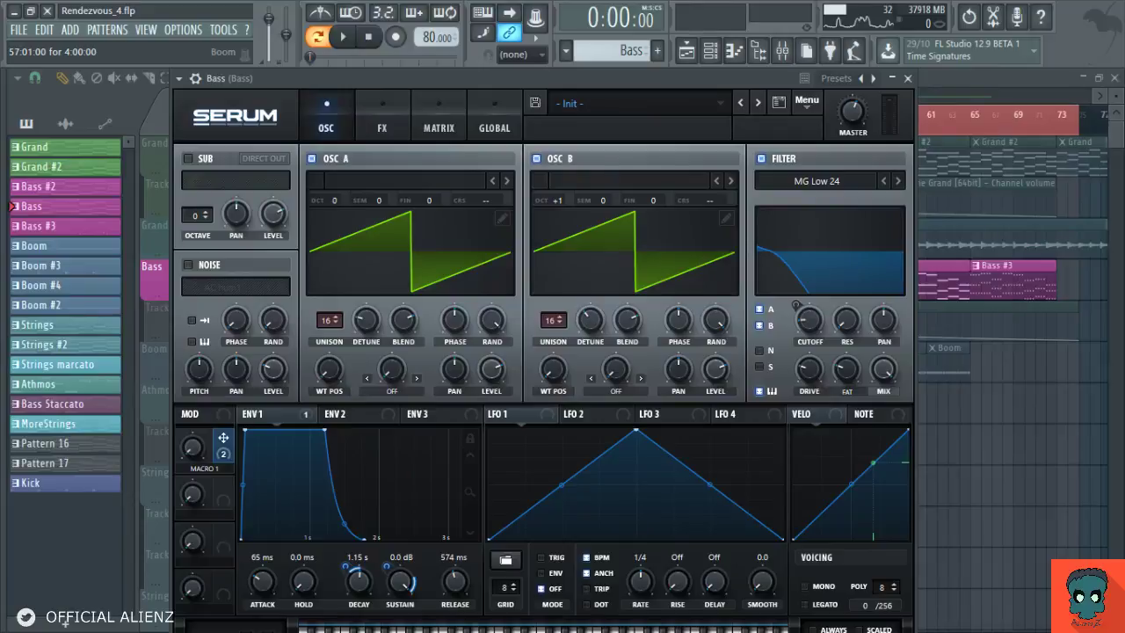
left_click_drag(795, 305, 807, 318)
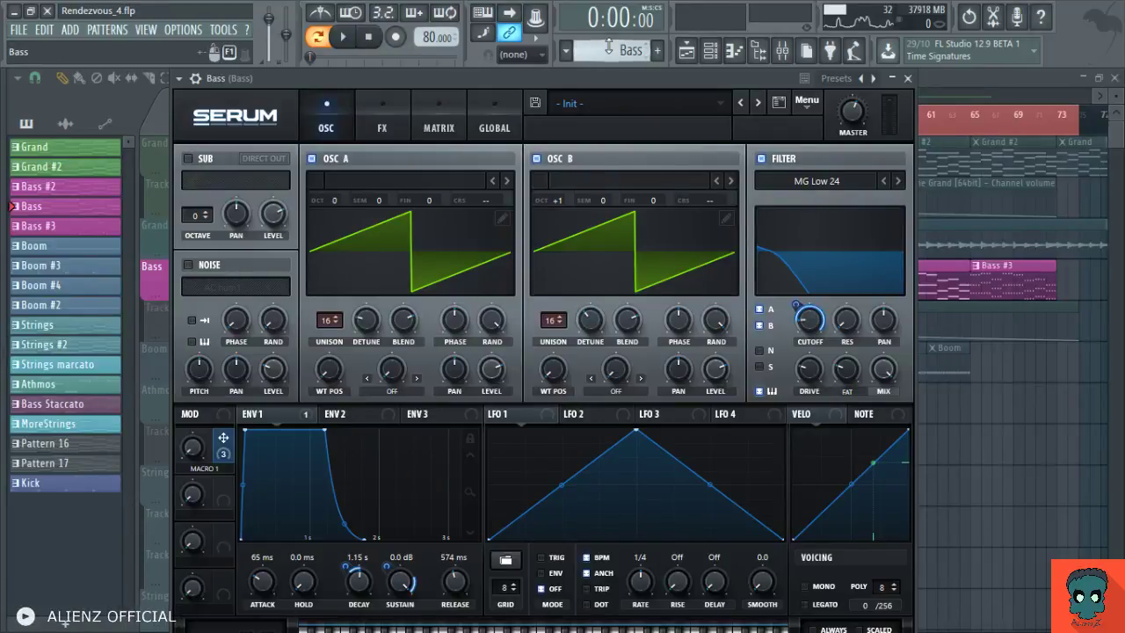
key("ctrl+s")
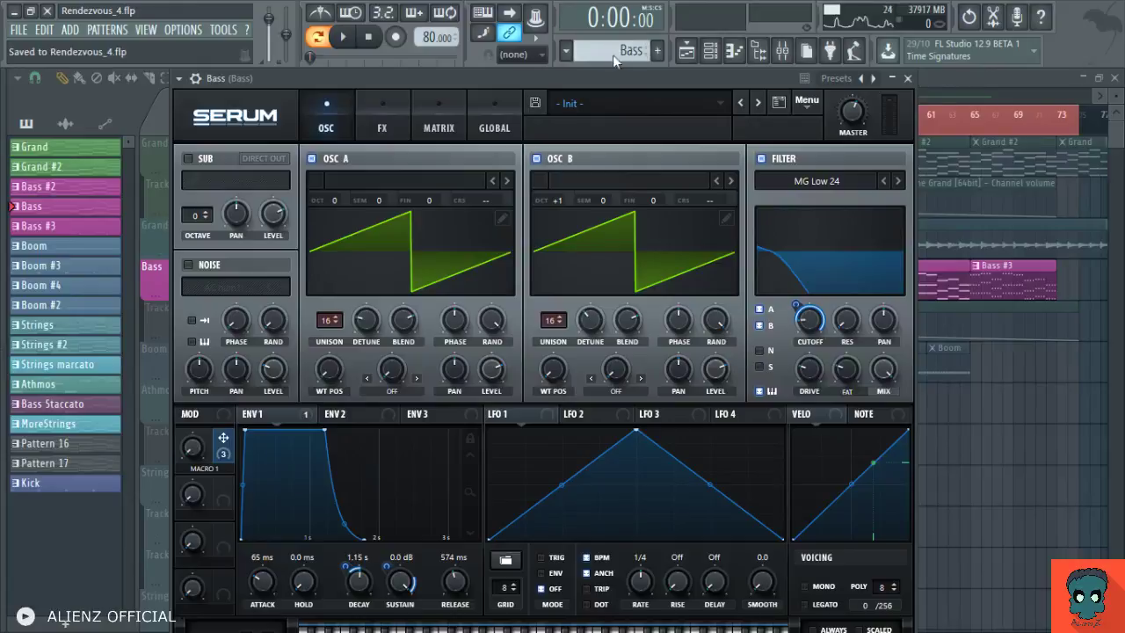
Step: While playing the Bass #3 pattern, set Macro 1's filter cutoff modulation to 21, and return Macro 1 to 0%
key("KP_Add")
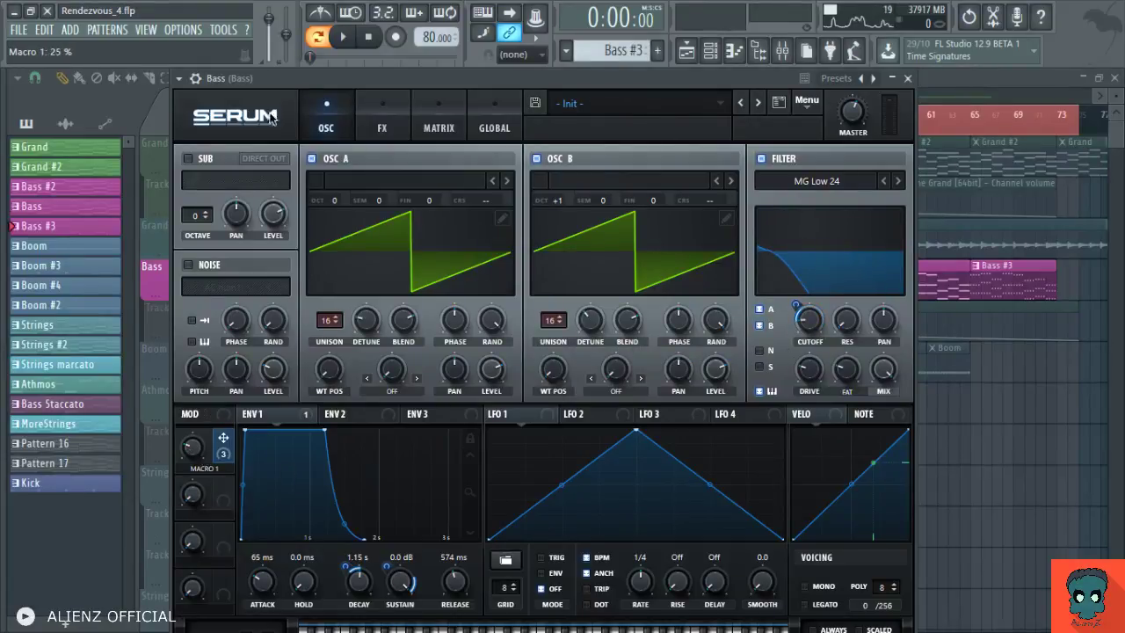
key("space")
left_click_drag(199, 449, 224, 290)
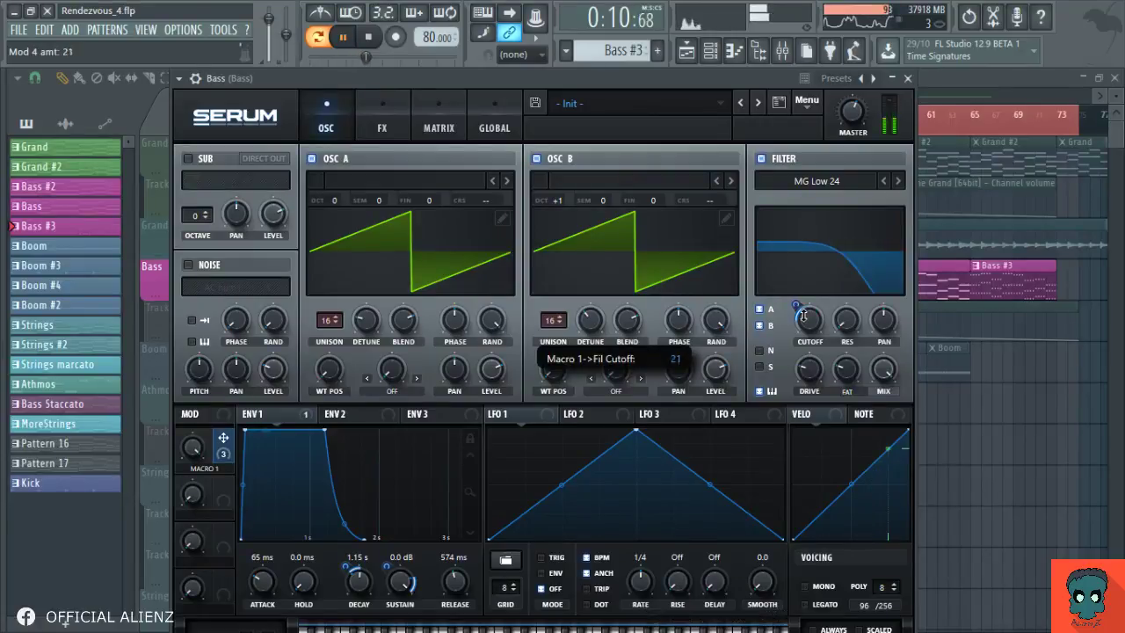
left_click_drag(799, 307, 802, 314)
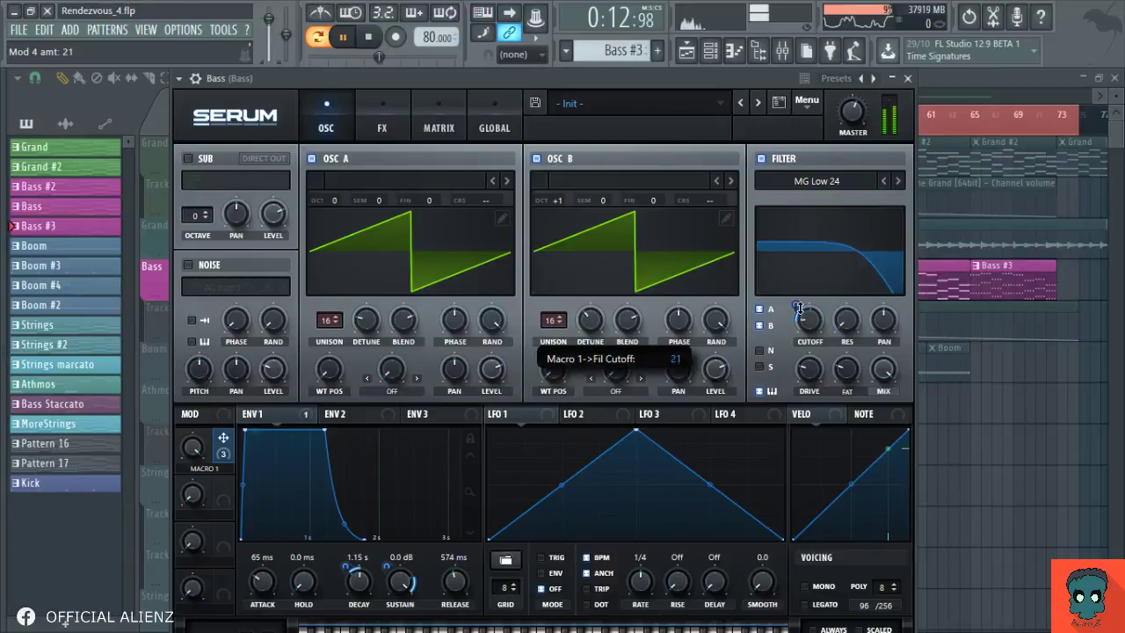
left_click_drag(798, 308, 802, 317)
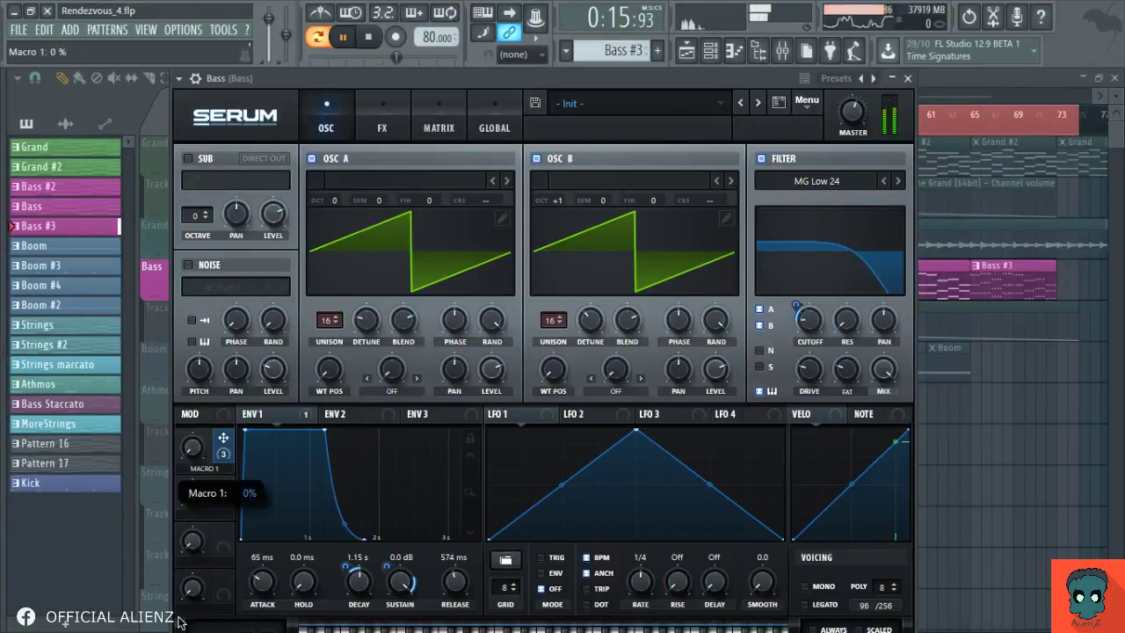
key("space")
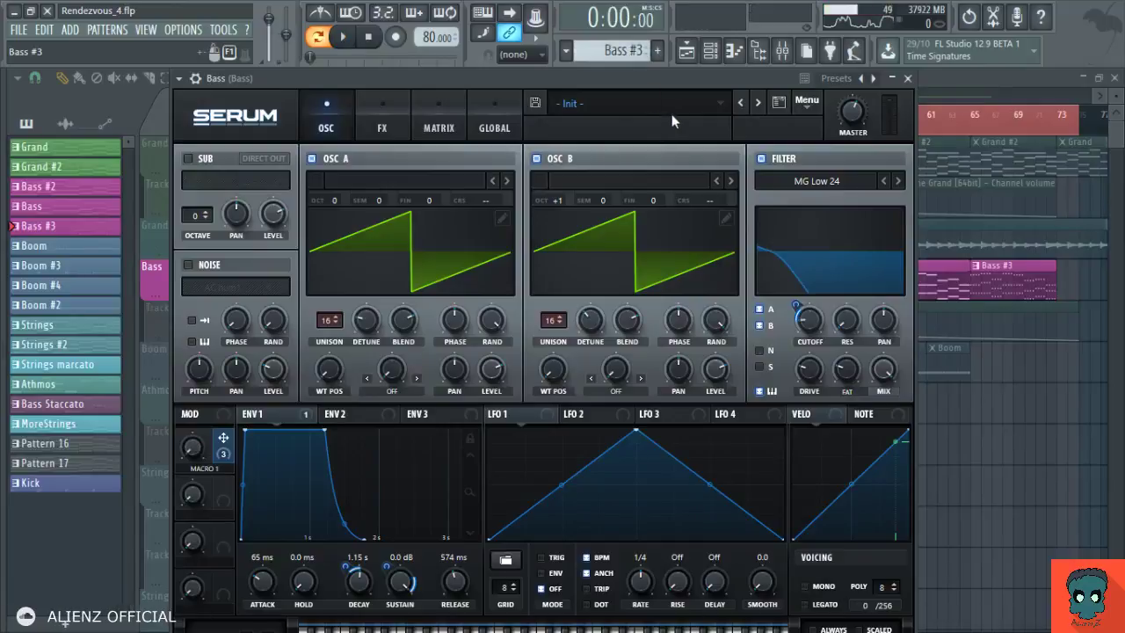
Step: Set the Bass - Macro 1 automation to jump to 100% at bar 9 and drop to 0% at bar 25
right_click(995, 481)
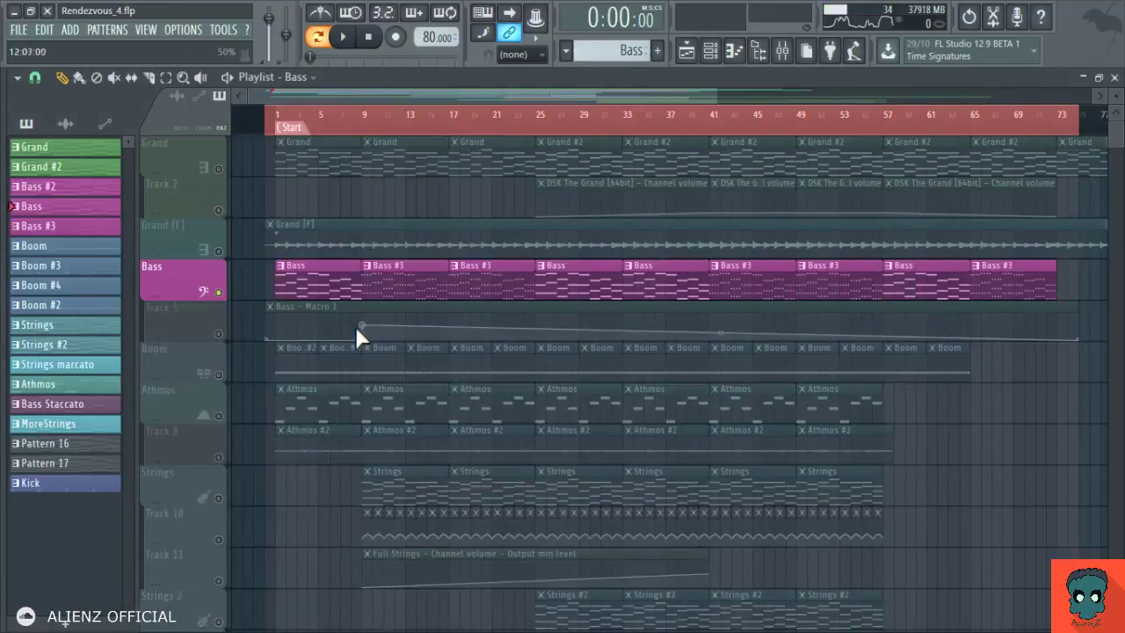
left_click_drag(364, 326, 364, 307)
right_click(448, 323)
left_click_drag(448, 323, 535, 375)
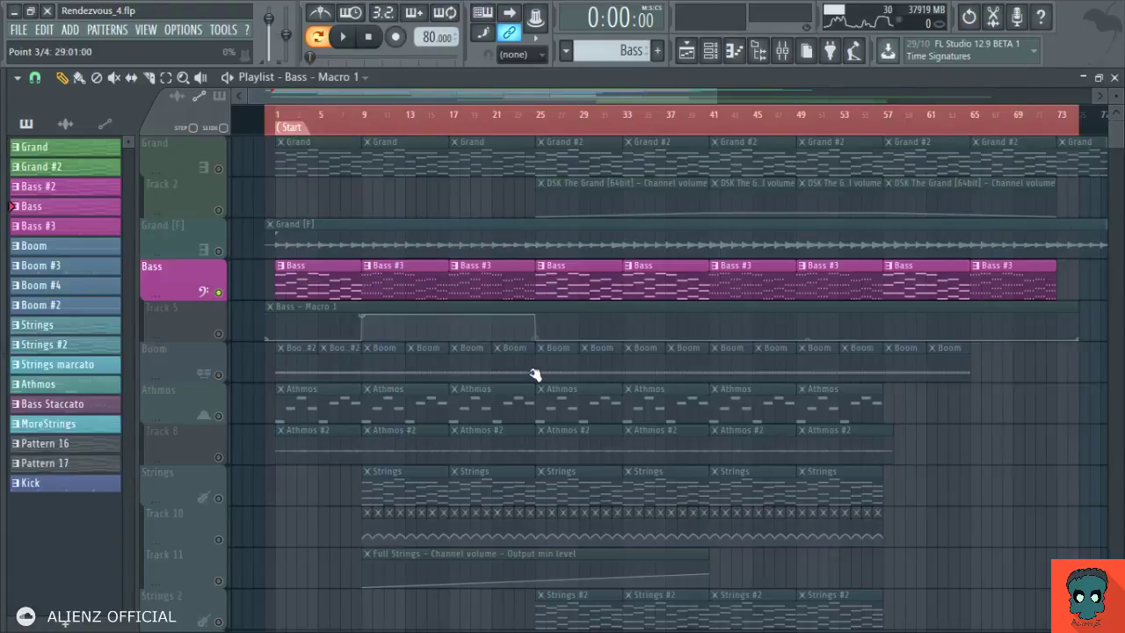
Step: Add Macro 1 automation blocks at 100% over the remaining Bass #3 clips, from bars 41 to 57 and bars 65 to 73
right_click(708, 315)
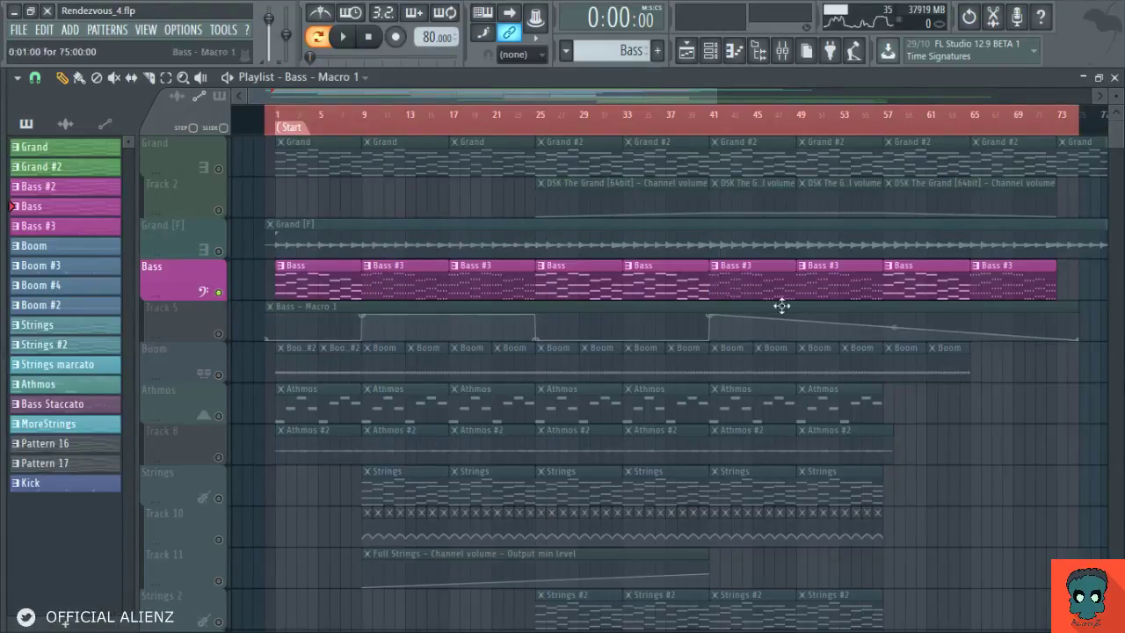
right_click(887, 337)
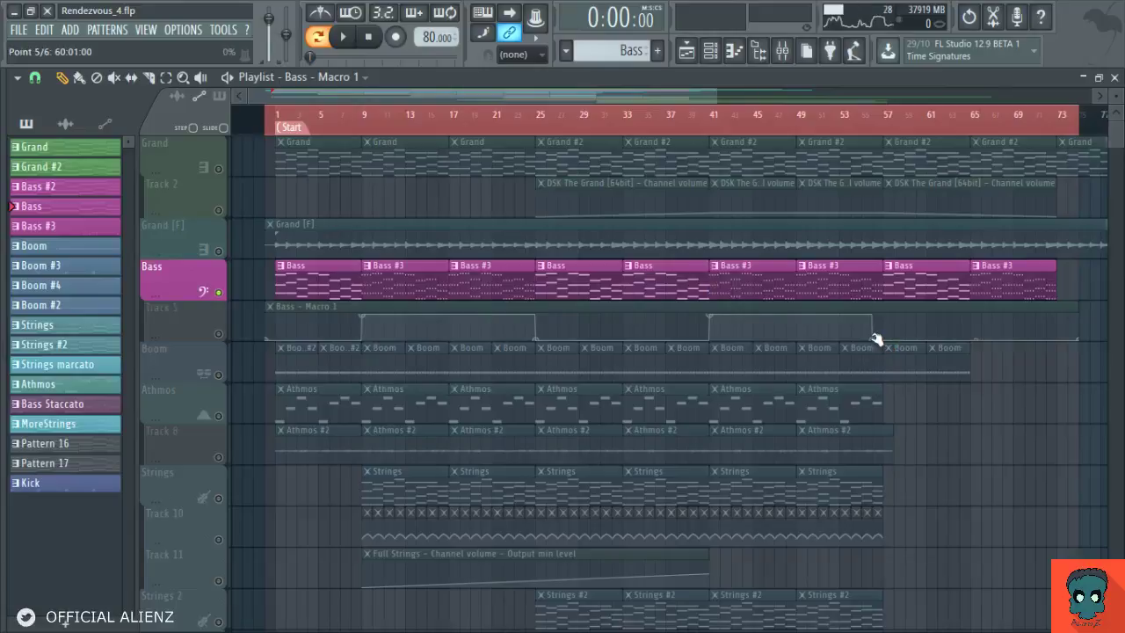
right_click(972, 314)
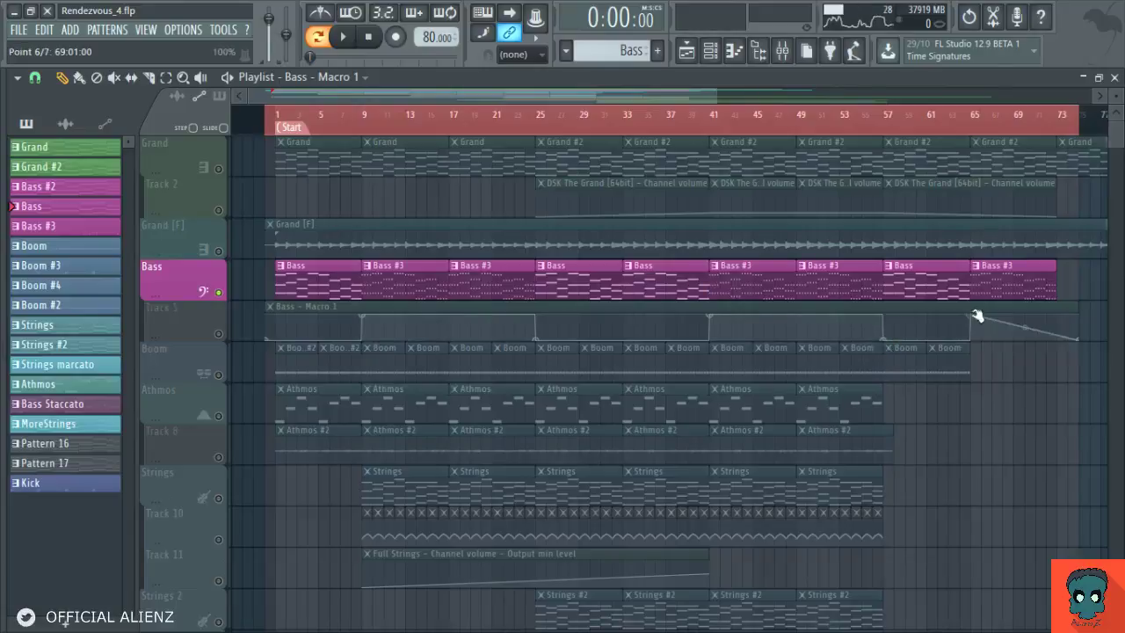
right_click(1058, 342)
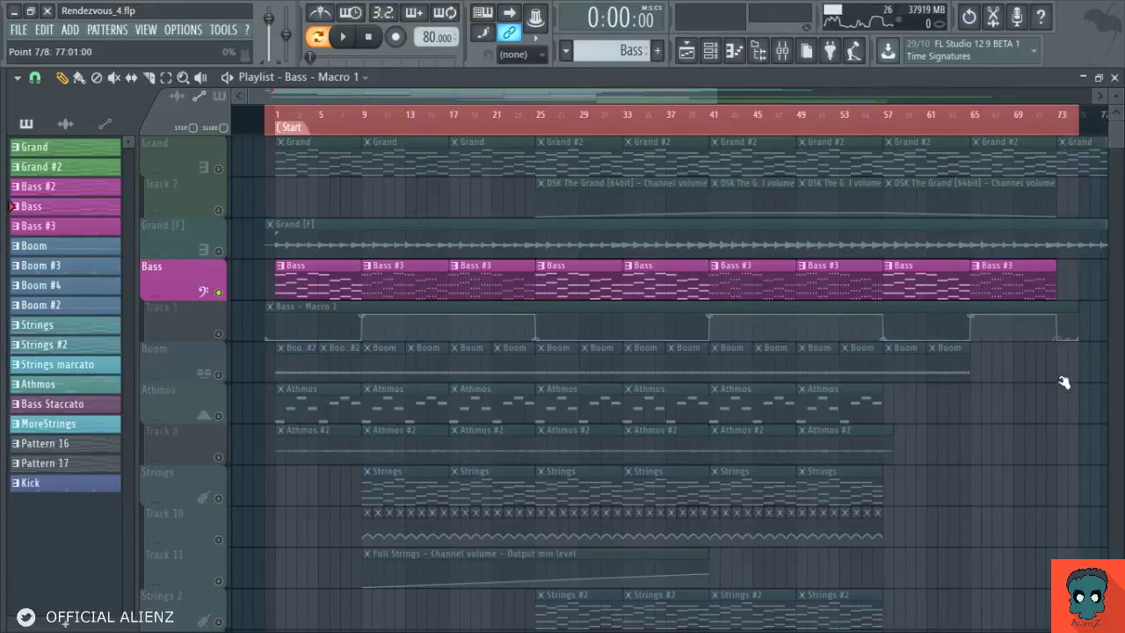
Step: Clear the time selection, enable the Macro 1 automation track, and audition the Bass to Bass #3 transition from just before bar 8
left_click(333, 131)
left_click(350, 125)
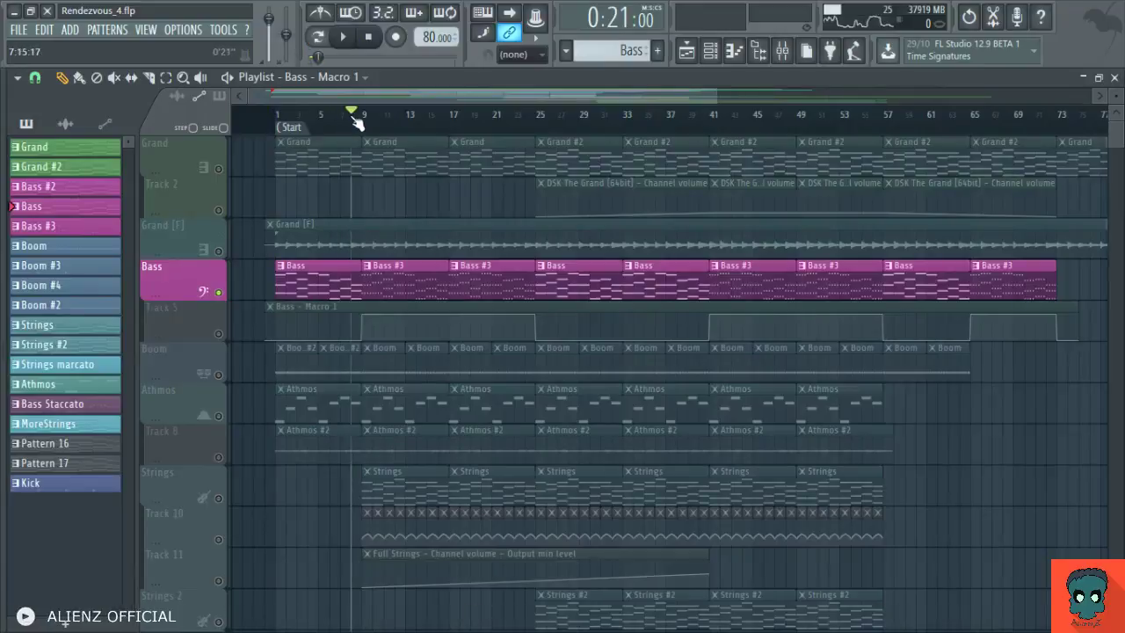
key("space")
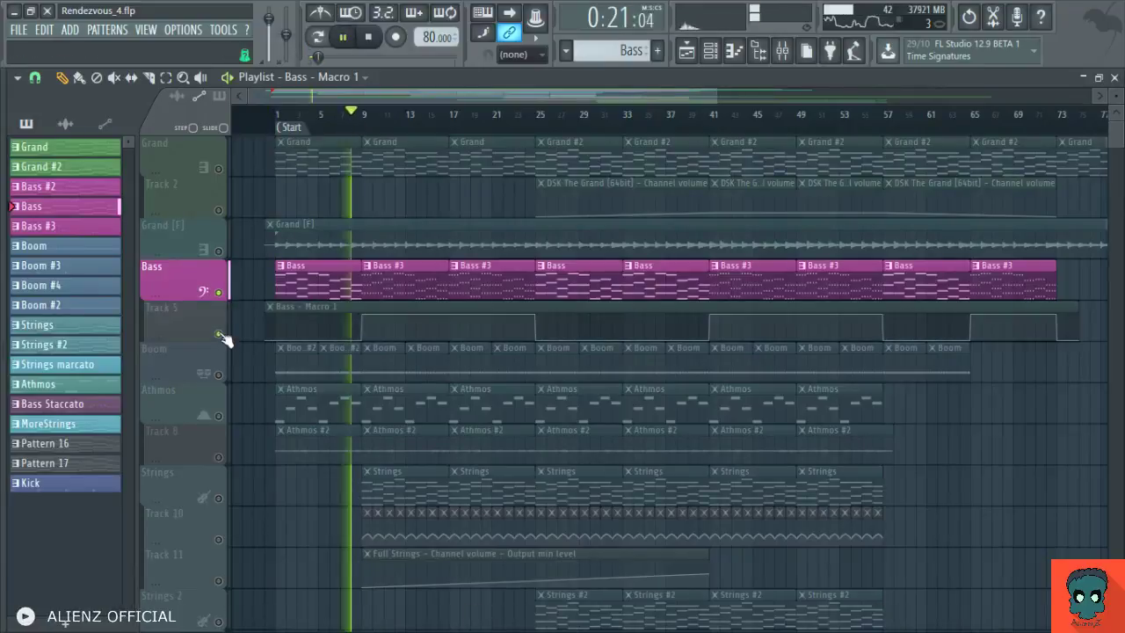
scroll(439, 352, "down", 3)
scroll(460, 495, "up", 3)
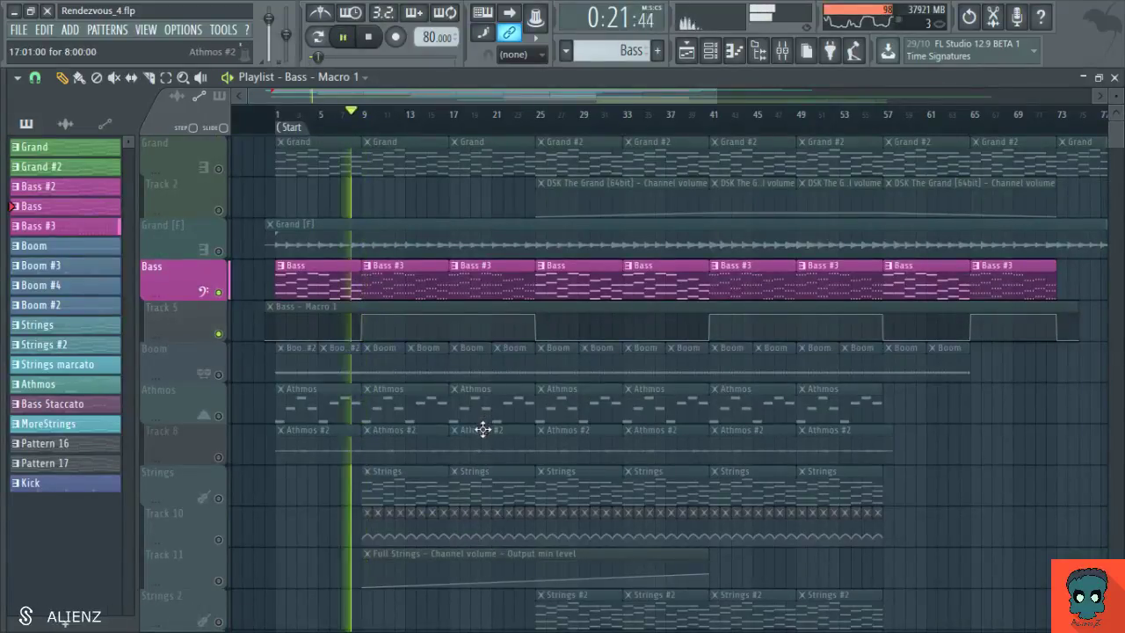
key("space")
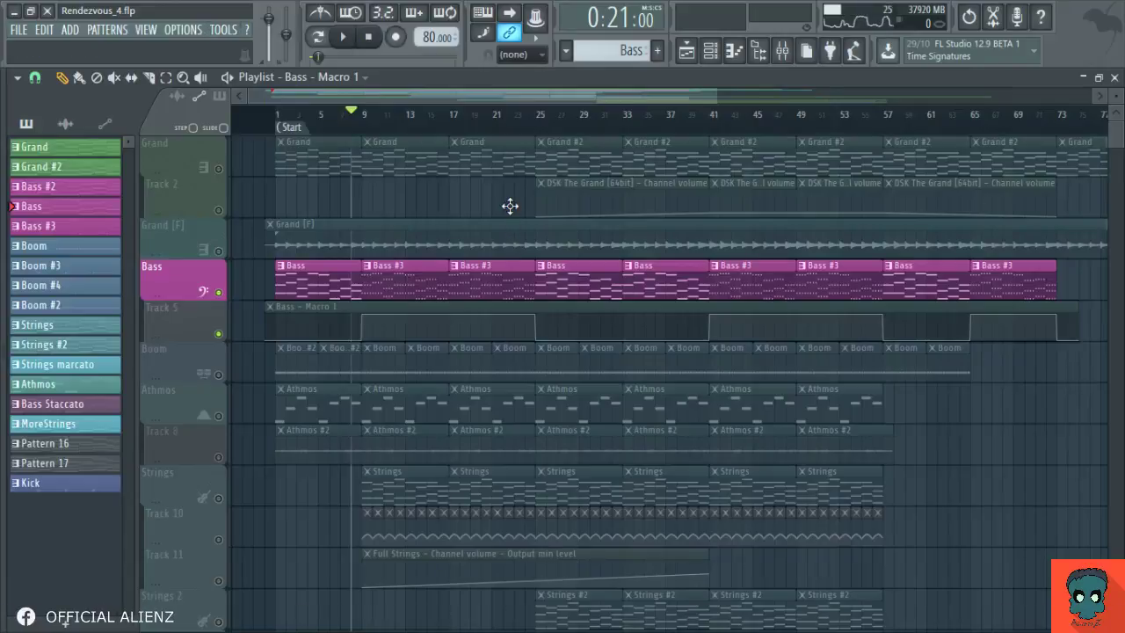
key("space")
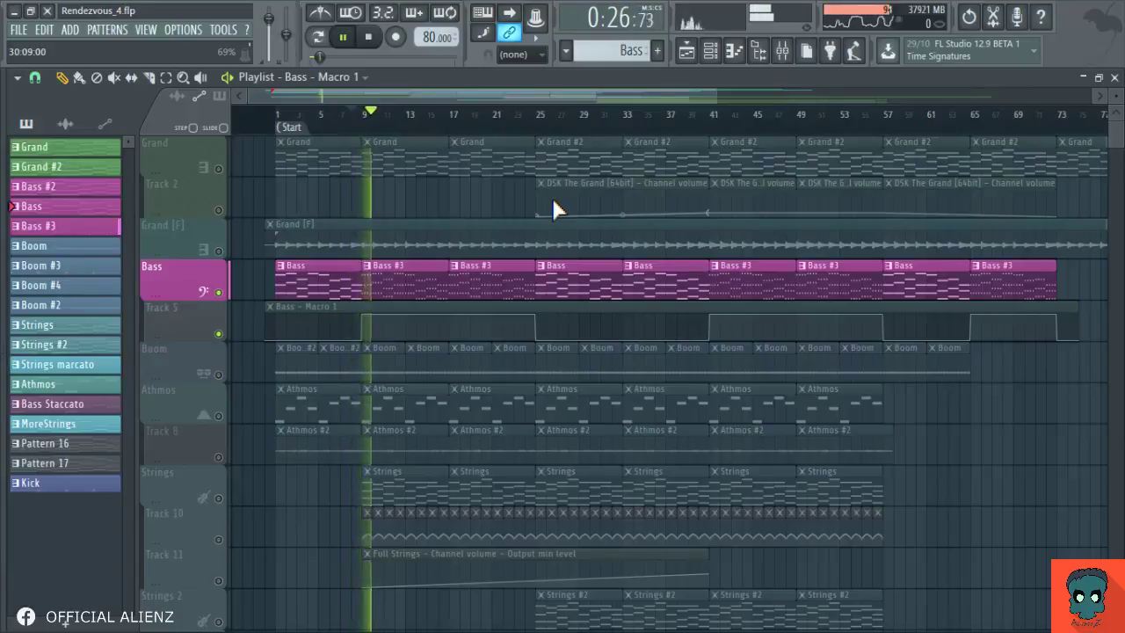
key("space")
Step: Replace the sudden Macro 1 jump at bar 9 with a short ramp from 0% to 100% centred on the bar line
scroll(412, 103, "up", 8)
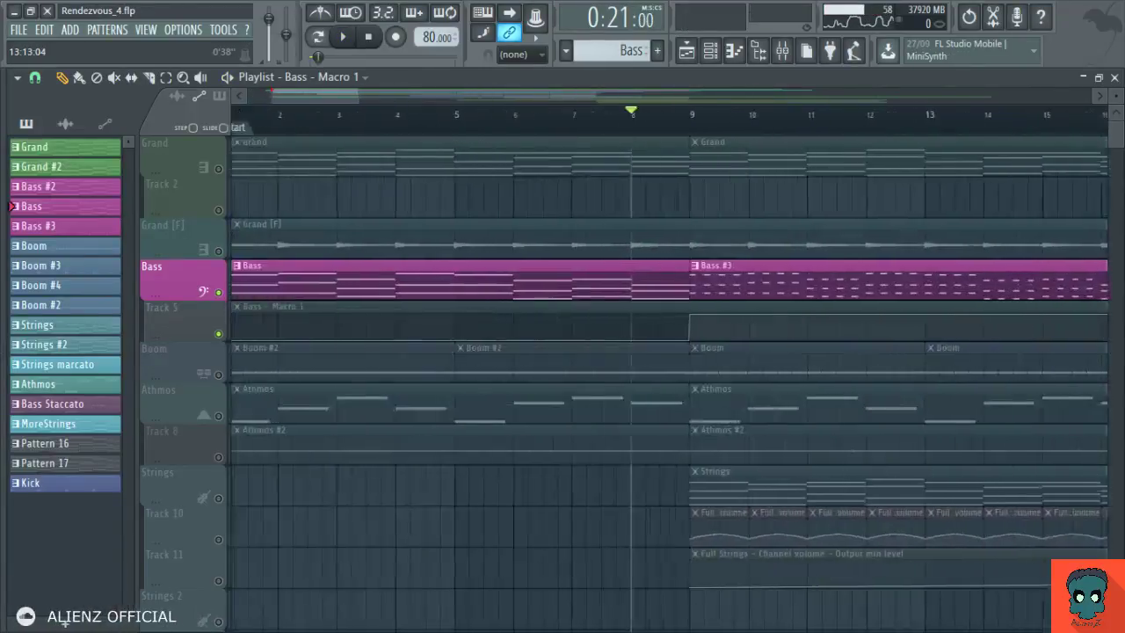
scroll(615, 389, "up", 1)
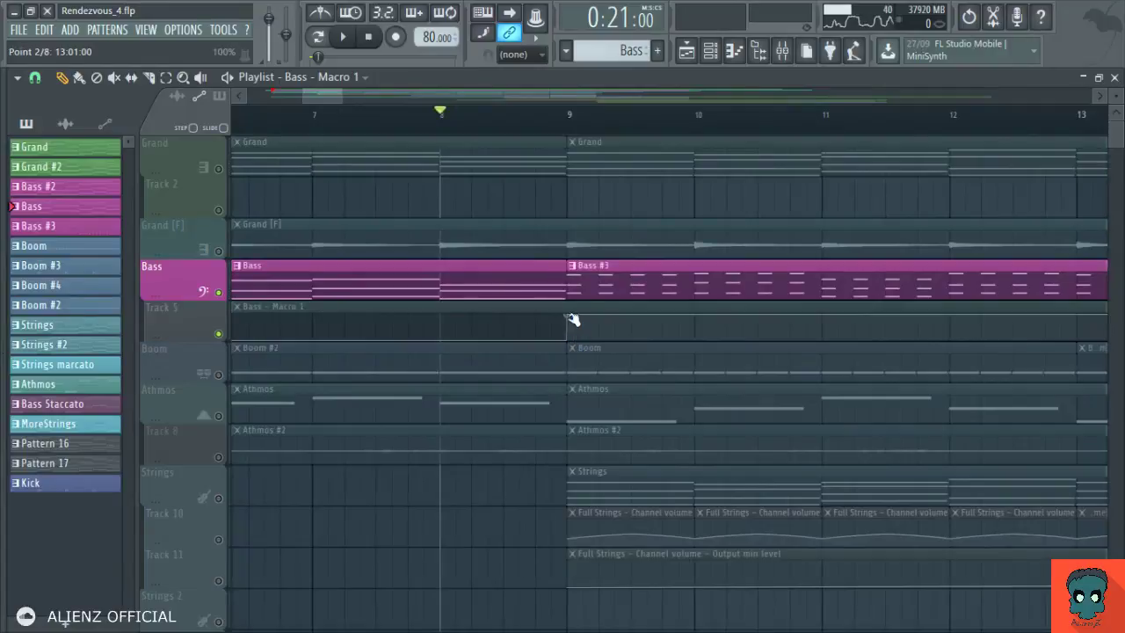
left_click(600, 373)
left_click_drag(473, 337, 778, 400)
scroll(616, 108, "down", 5)
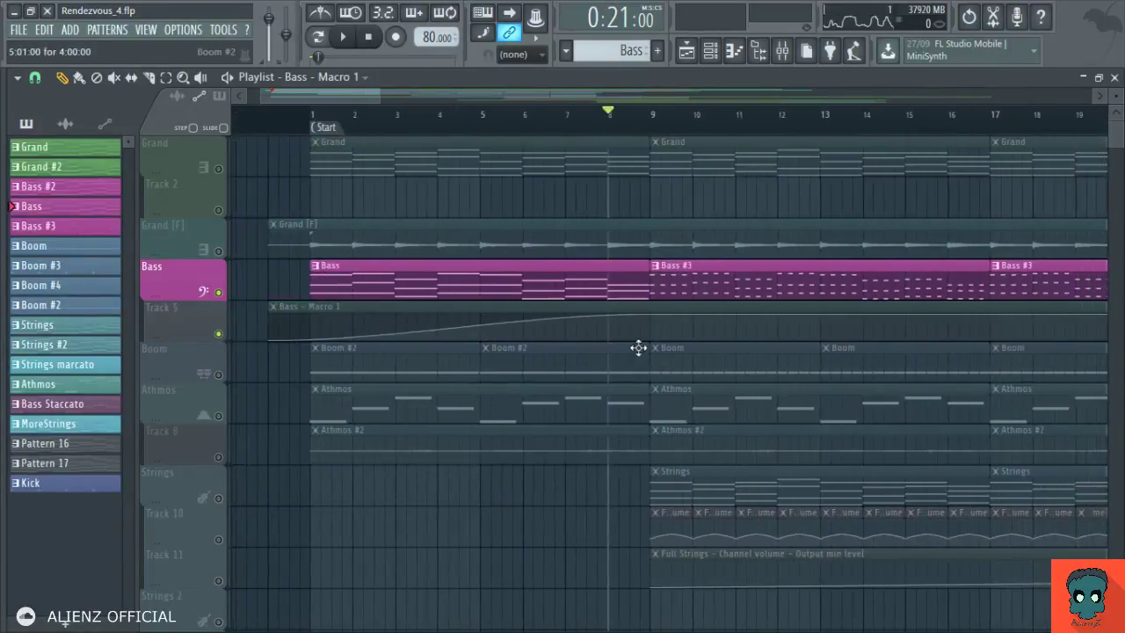
left_click_drag(606, 335, 640, 395)
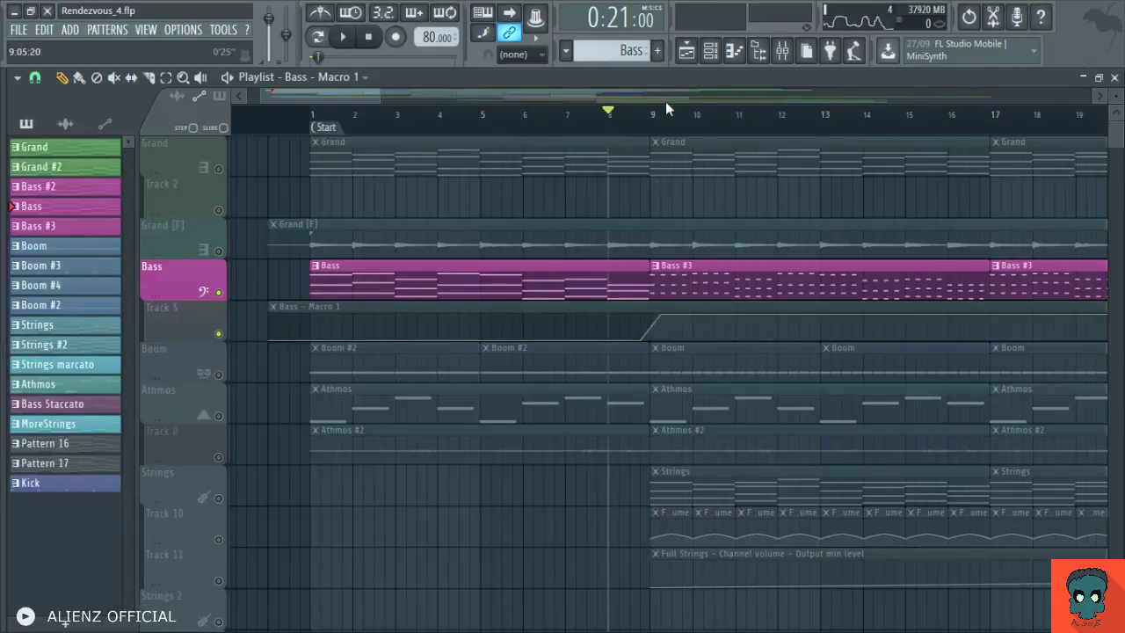
Step: Narrow the bar 9 ramp to about an eighth of a bar on each side and adjust its tension to 51%
scroll(665, 110, "up", 5)
scroll(619, 110, "up", 2)
mouse_move(485, 327)
left_mouse_down()
mouse_move(484, 315)
mouse_move(483, 338)
left_mouse_up()
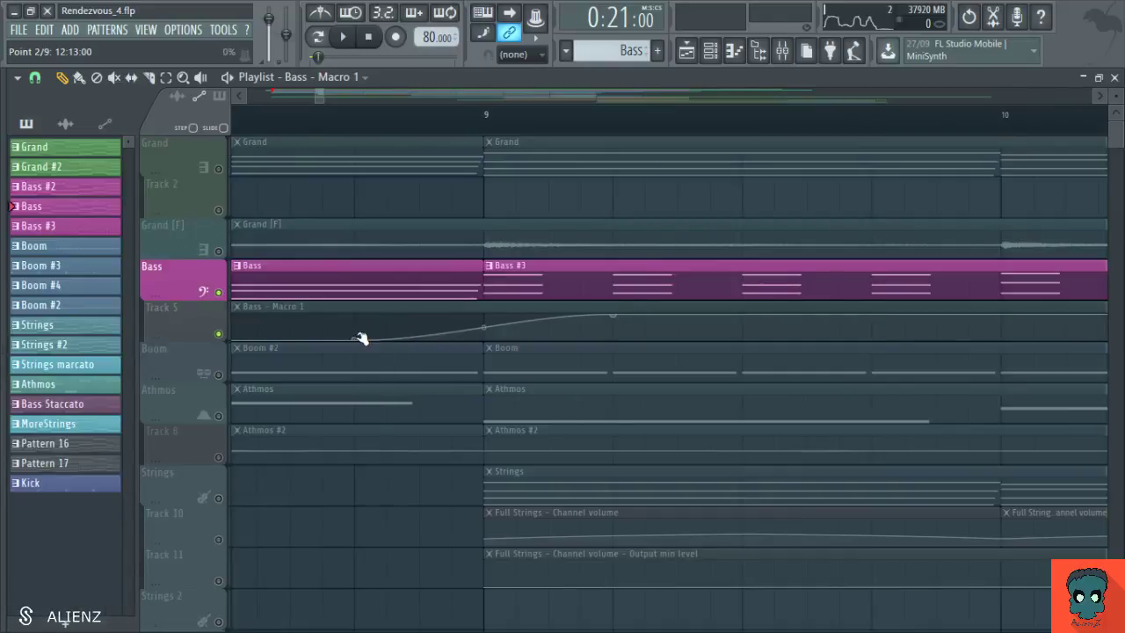
left_click_drag(355, 337, 418, 339)
left_click_drag(615, 317, 563, 304)
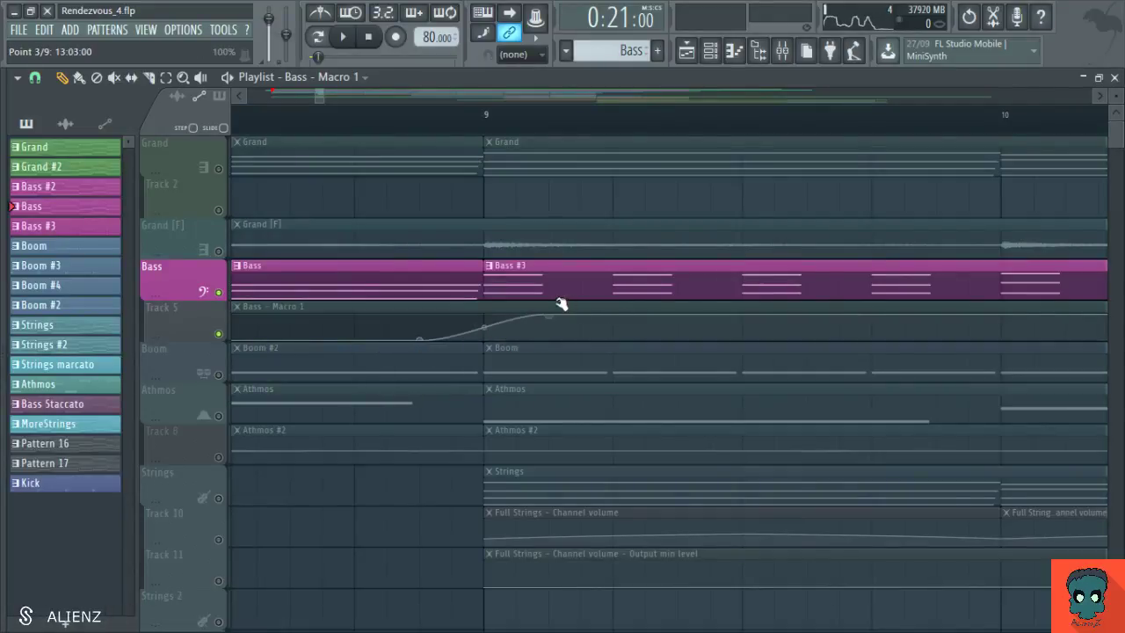
left_click_drag(490, 325, 491, 318)
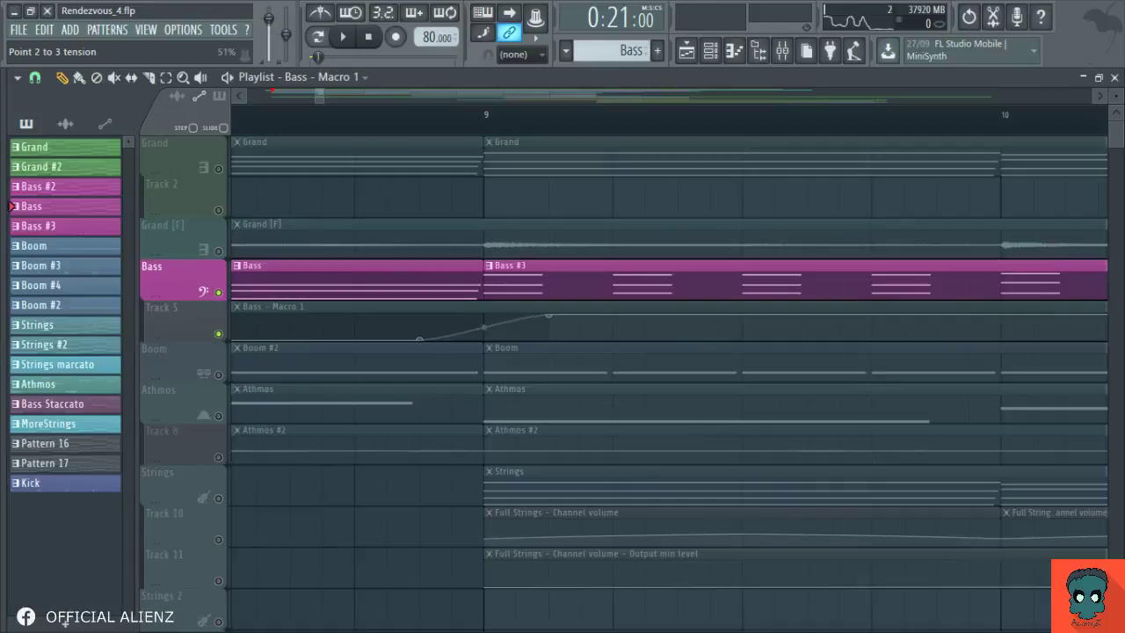
left_click_drag(483, 327, 548, 402)
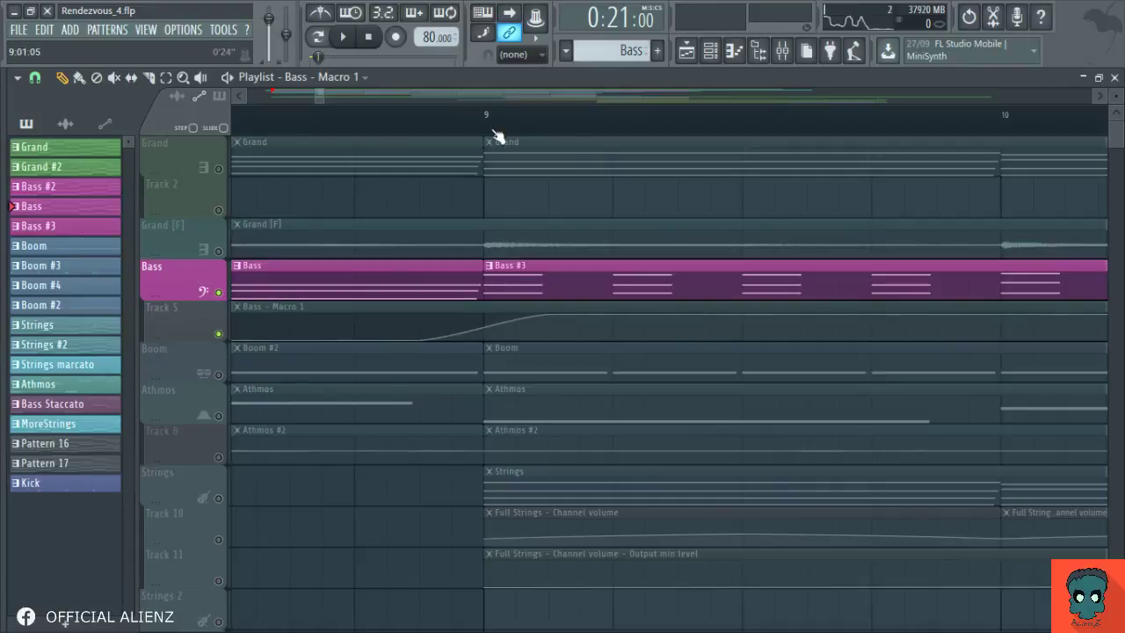
Step: Replace the Macro 1 drop at bar 25 with a downward ramp reaching a quarter bar before and after the bar line
scroll(507, 98, "down", 8)
scroll(496, 257, "up", 6)
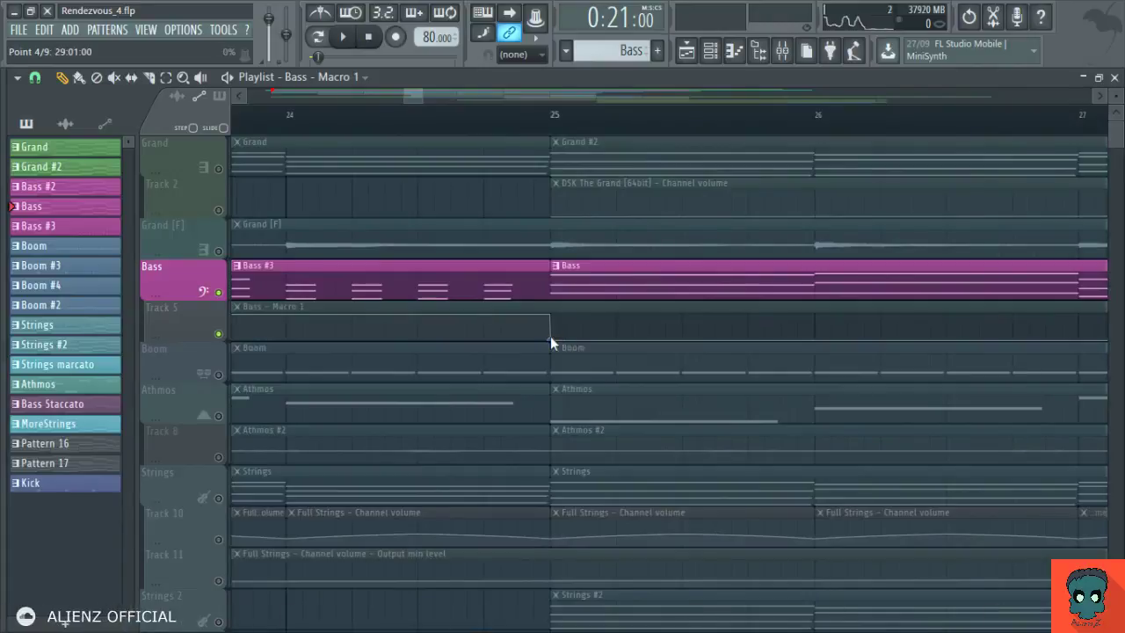
left_click_drag(555, 333, 489, 310)
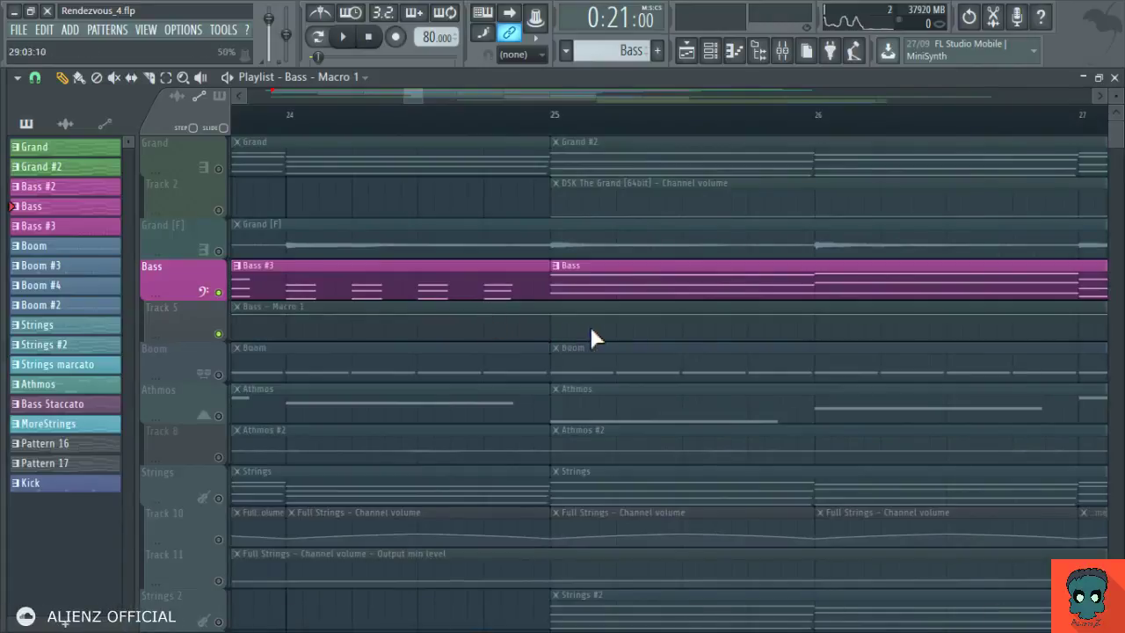
left_click_drag(611, 329, 616, 357)
left_click_drag(493, 323, 490, 283)
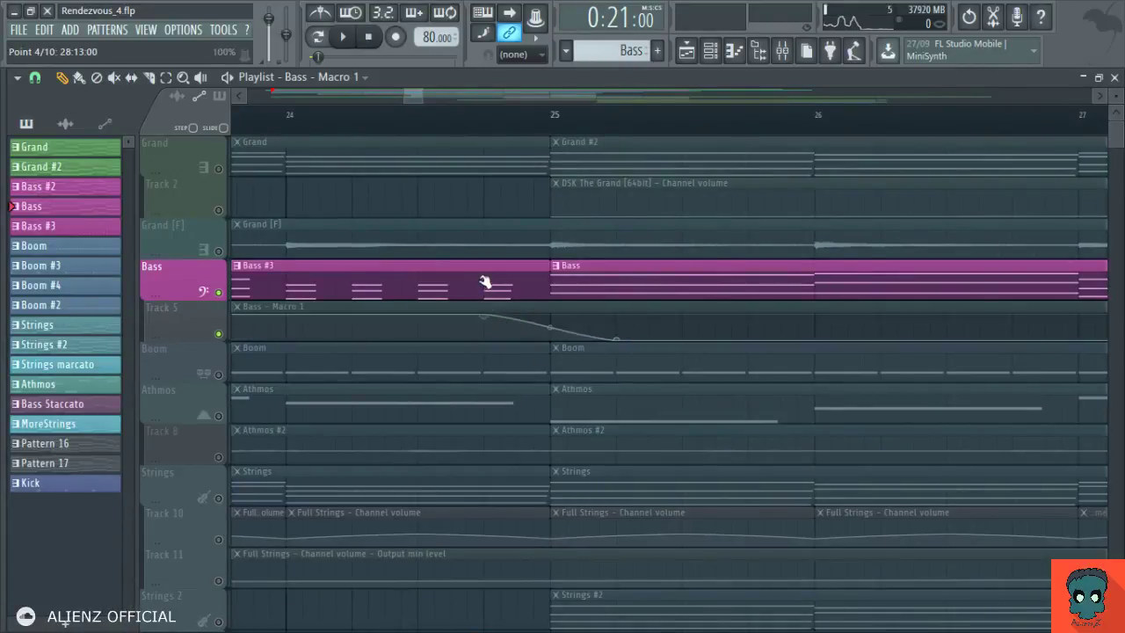
Step: Replace the Macro 1 jump at bar 41 with an upward ramp reaching a quarter bar before and after the bar line
scroll(878, 380, "right", 1)
scroll(817, 373, "right", 3)
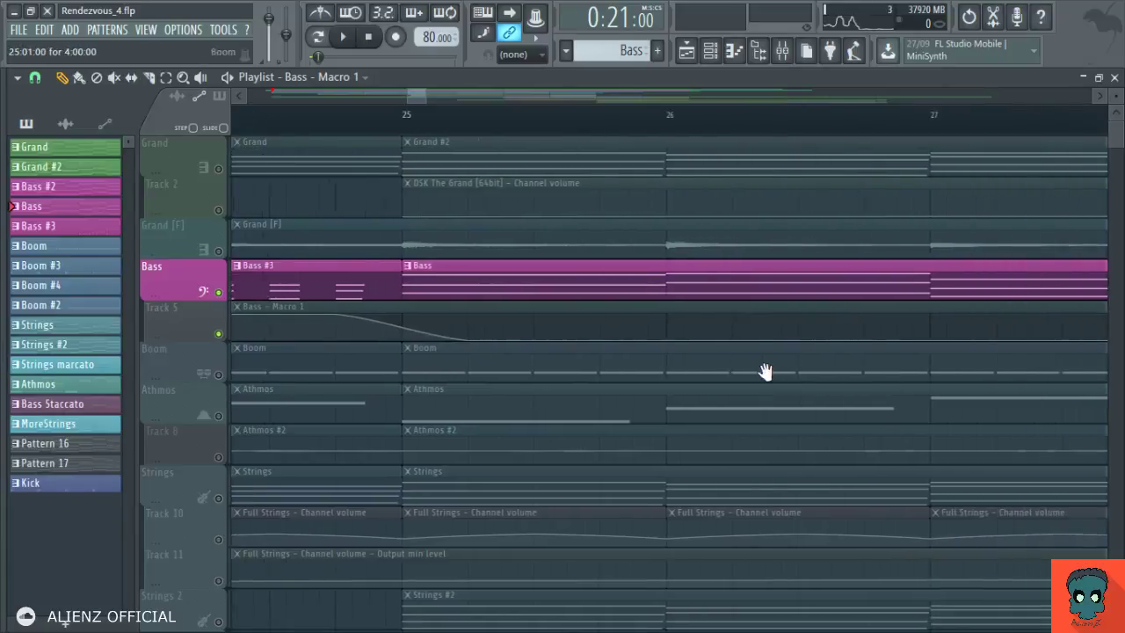
scroll(679, 390, "right", 5)
scroll(680, 390, "right", 20)
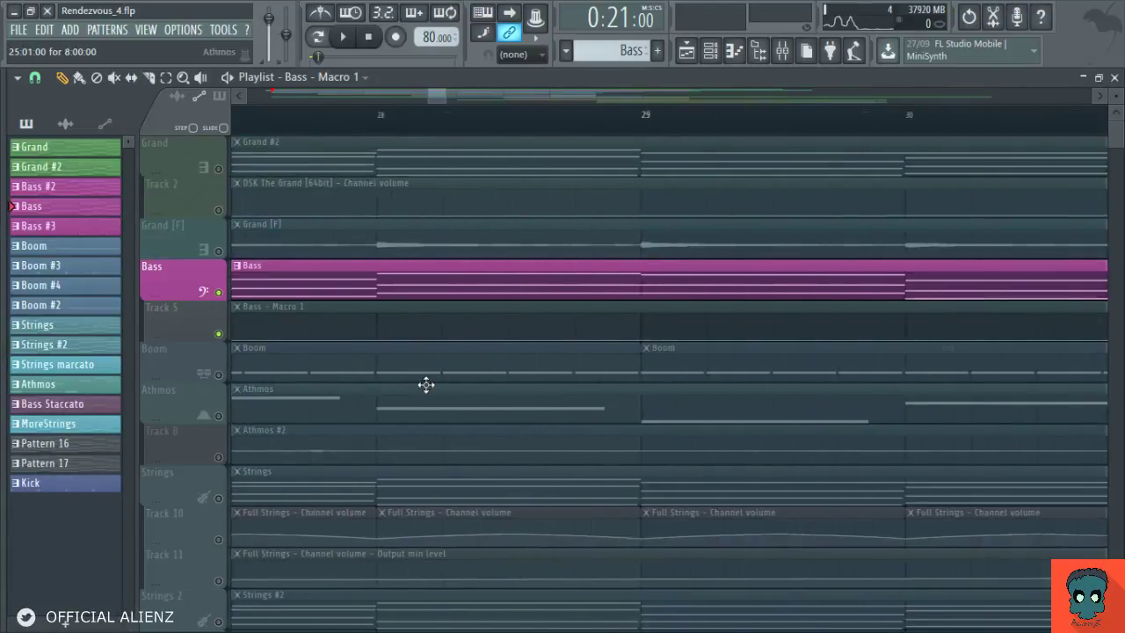
scroll(725, 356, "right", 15)
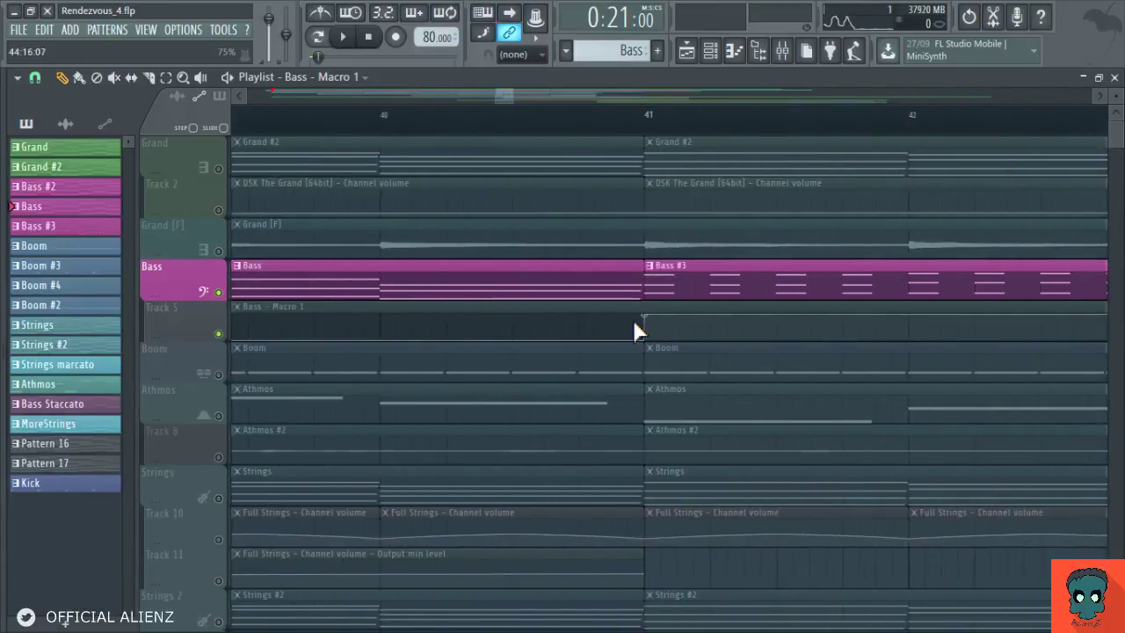
right_click(708, 322)
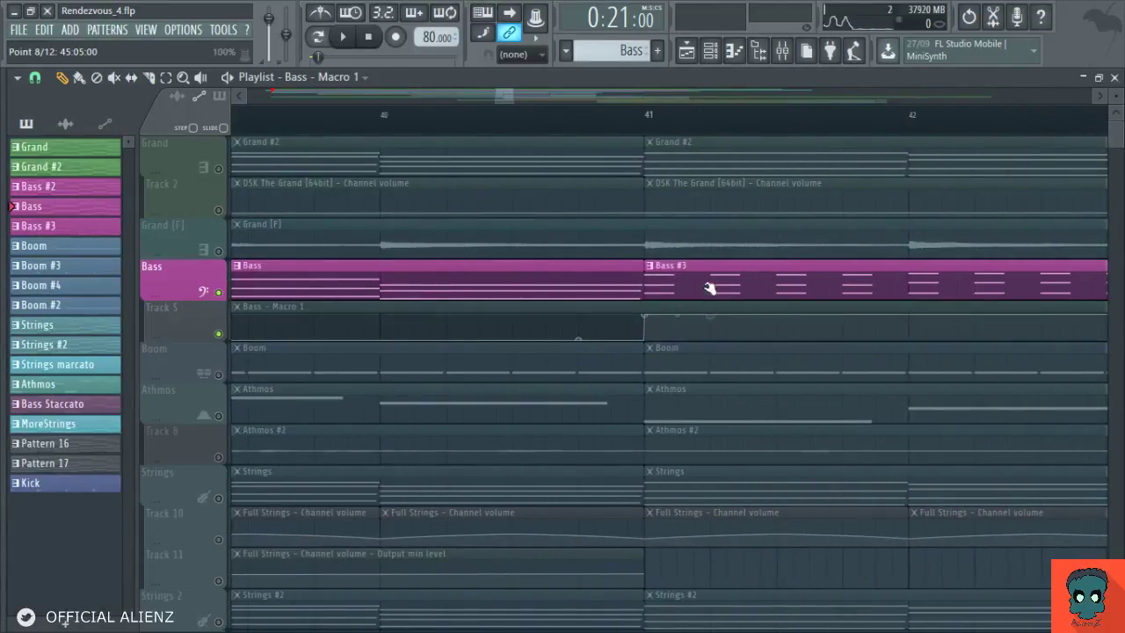
right_click(646, 317)
left_click(659, 333)
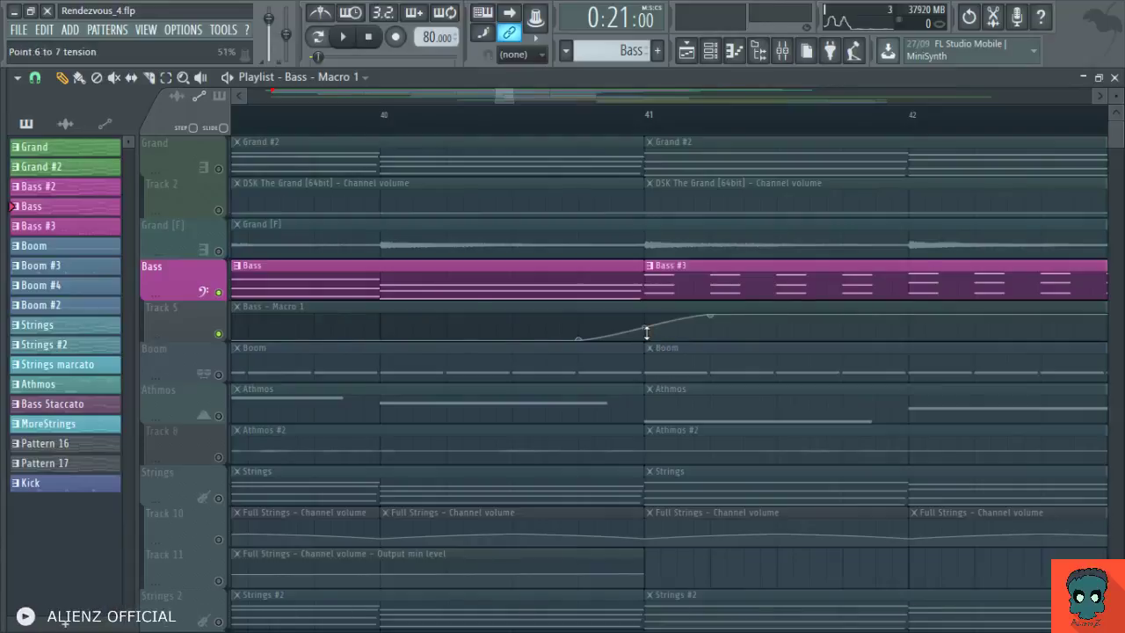
Step: Smooth the Macro 1 drop at bar 57 into a downward ramp spanning a quarter bar on each side
scroll(651, 332, "right", 18)
scroll(833, 360, "right", 20)
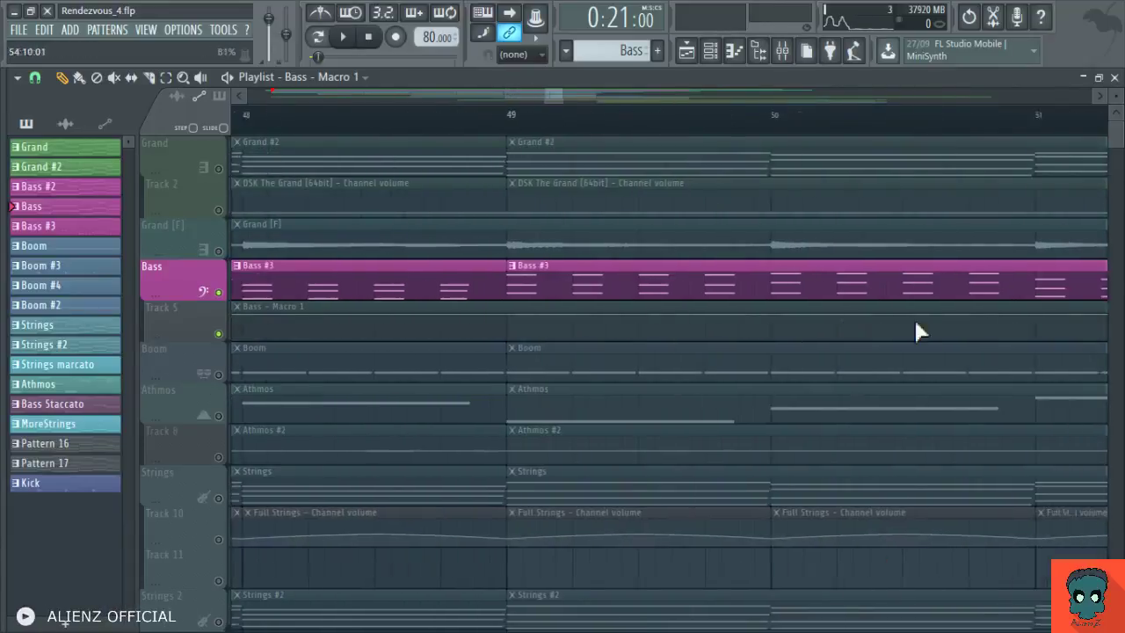
scroll(439, 339, "left", 2)
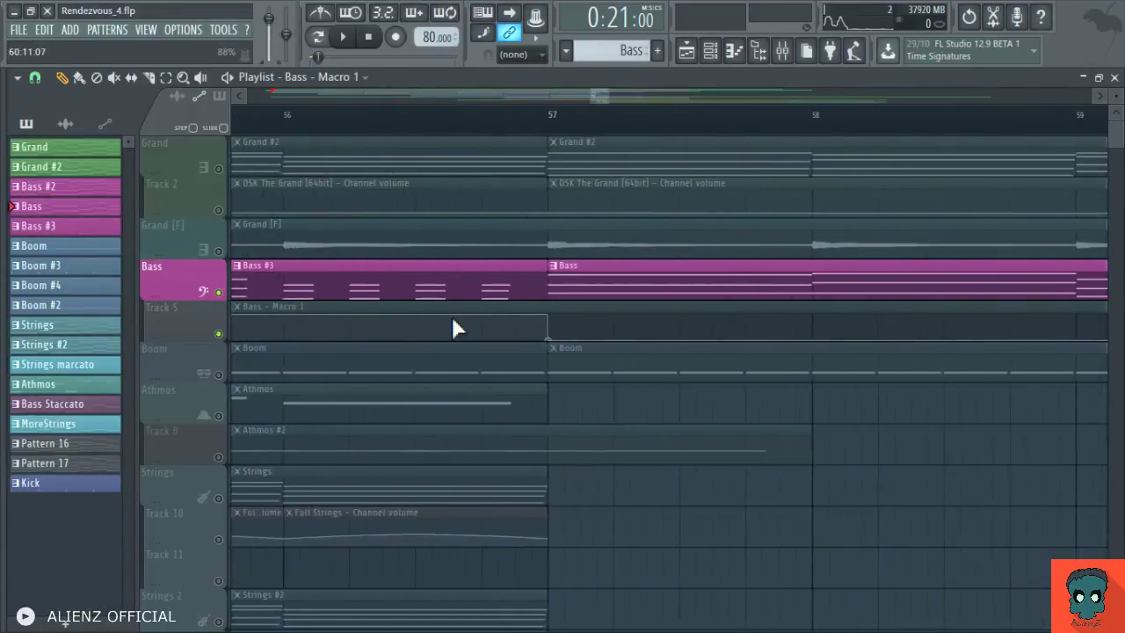
right_click(614, 334)
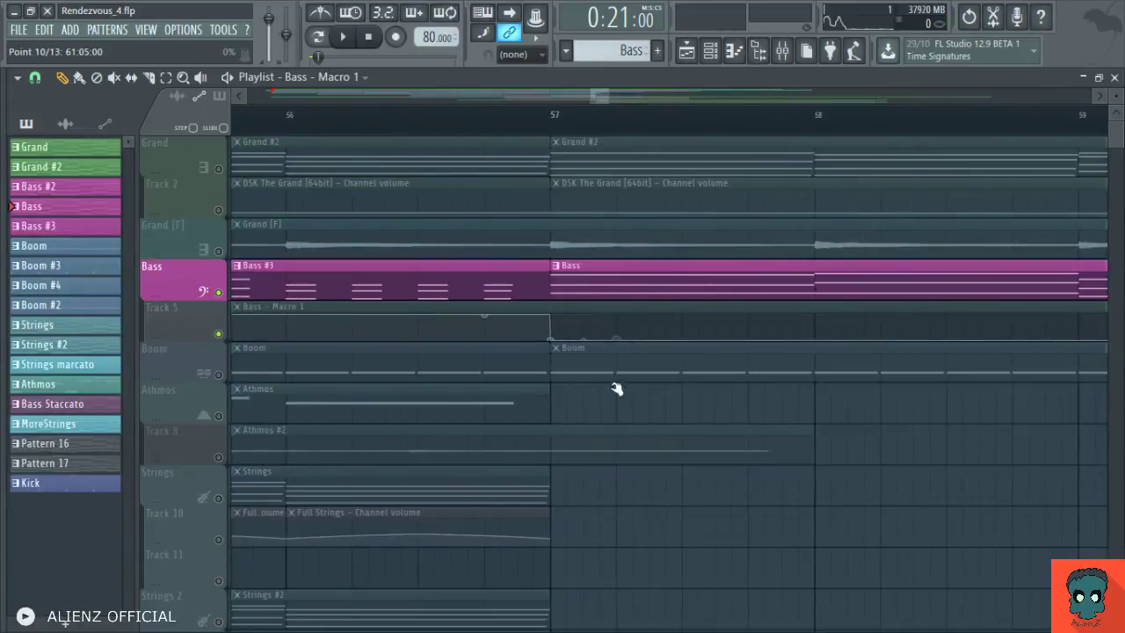
right_click(549, 337)
left_click(560, 343)
Step: Smooth the Macro 1 jump at bar 65 into an upward ramp spanning a quarter bar on each side
scroll(570, 345, "right", 18)
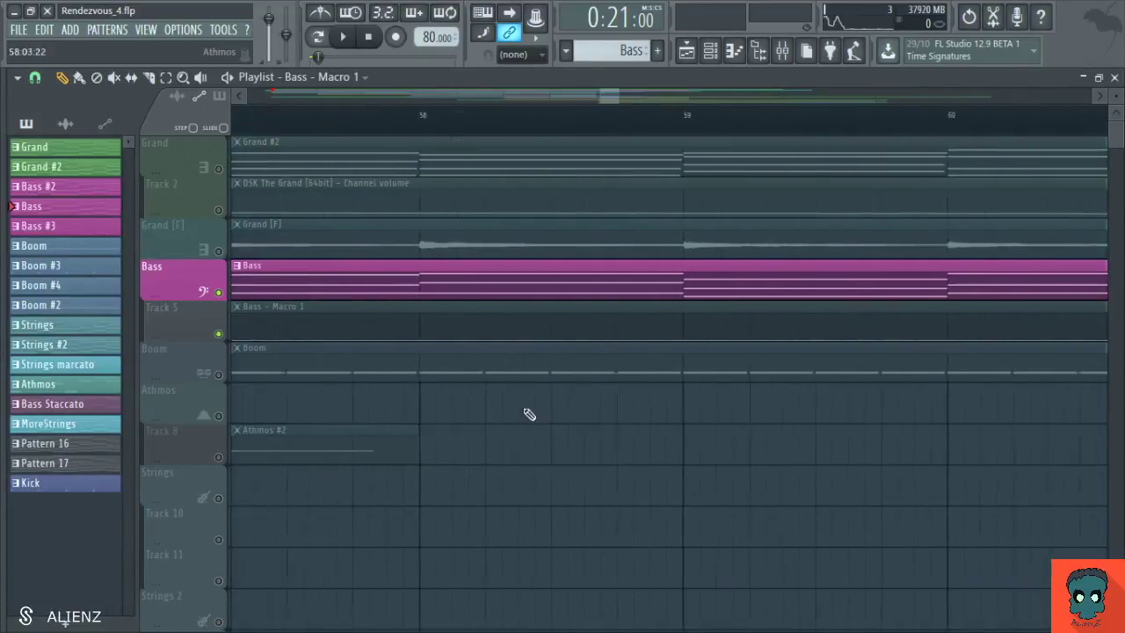
left_click_drag(690, 394, 463, 350)
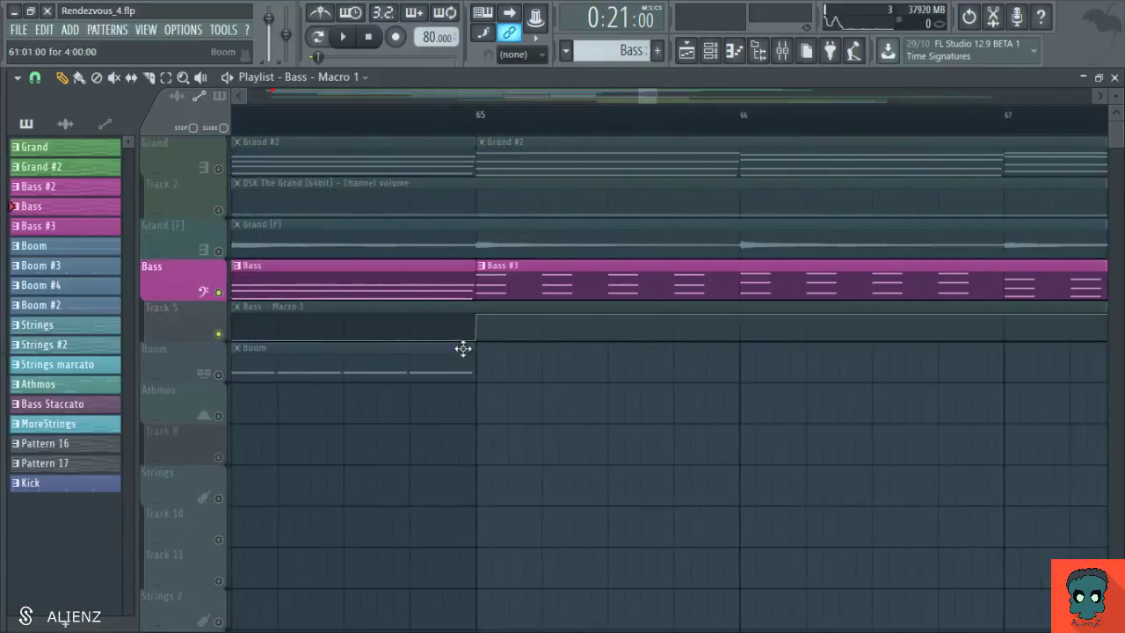
right_click(542, 326)
right_click(545, 328)
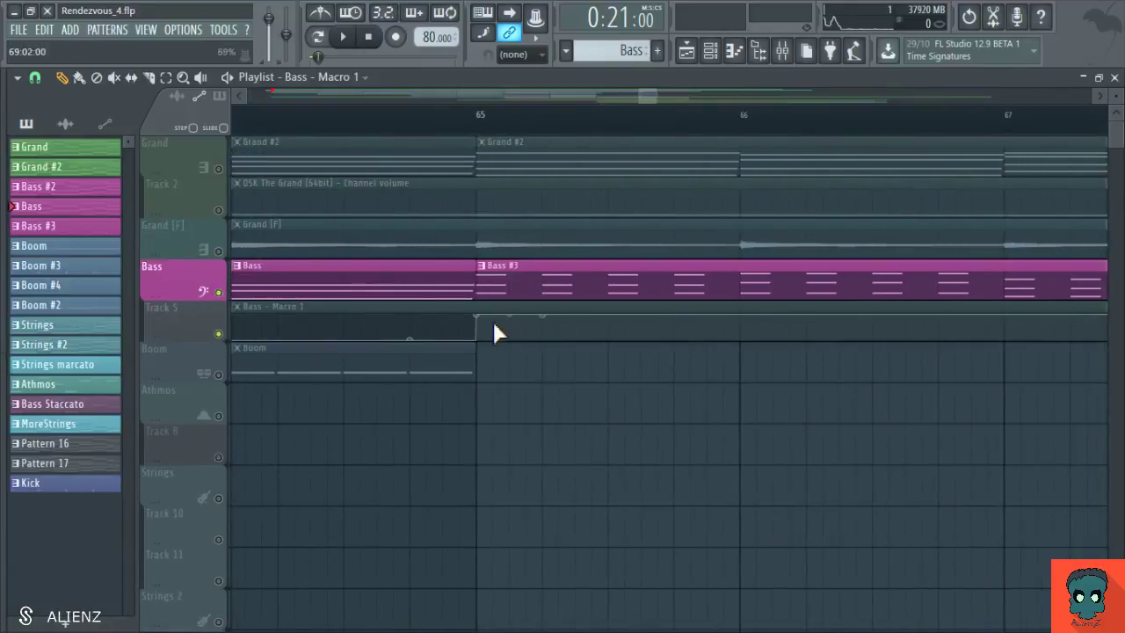
Step: Smooth the Macro 1 drop at bar 73 into a downward ramp spanning a quarter bar on each side
scroll(901, 394, "right", 18)
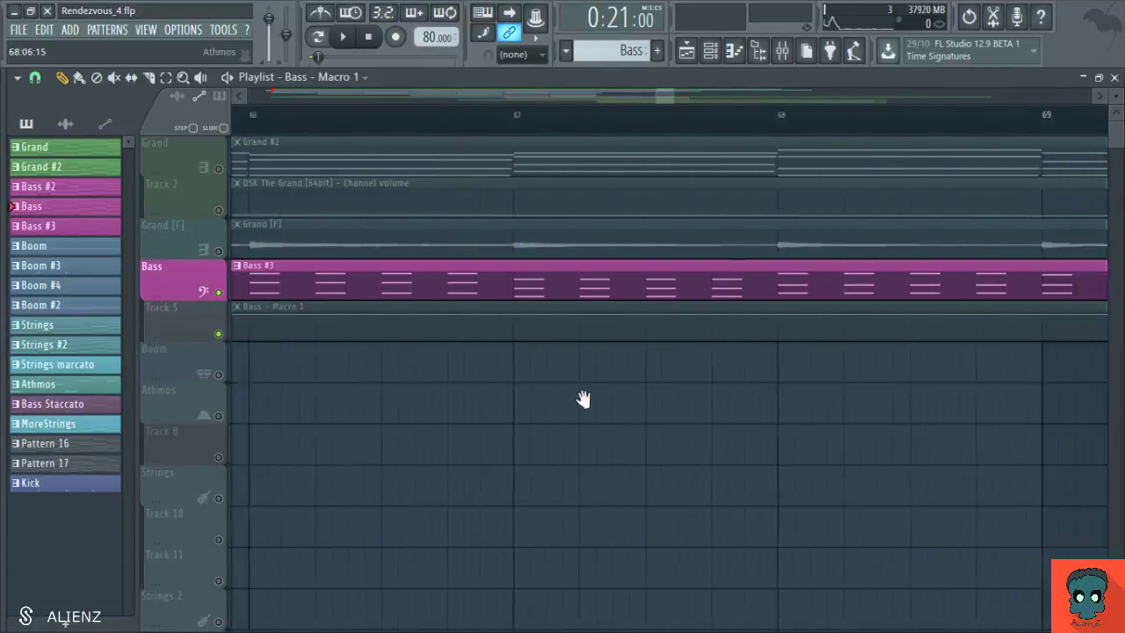
scroll(718, 376, "right", 2)
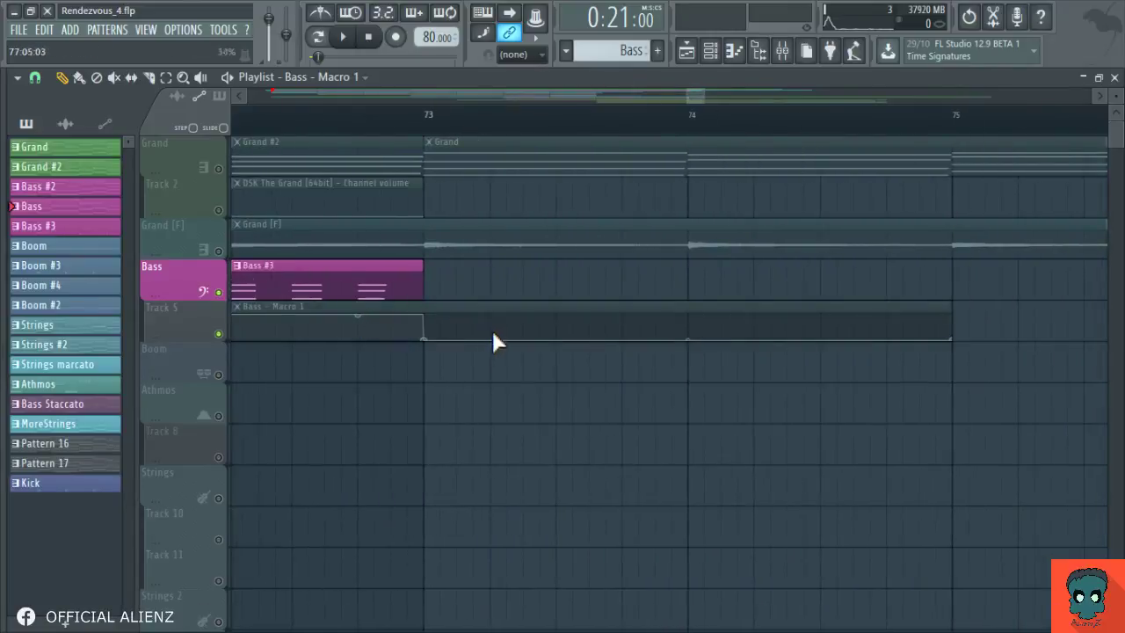
key("ctrl+z")
scroll(622, 409, "left", 4)
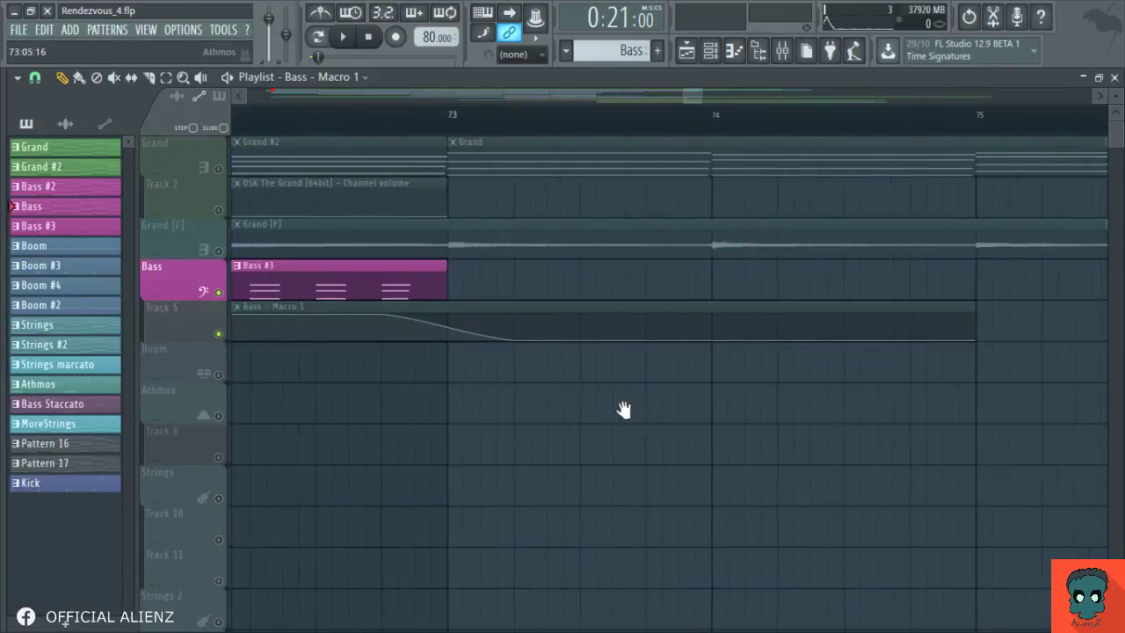
Step: Set the playhead to the project start, select the time range up to bar 75, and briefly preview its opening
scroll(738, 140, "down", 1)
scroll(742, 140, "down", 12)
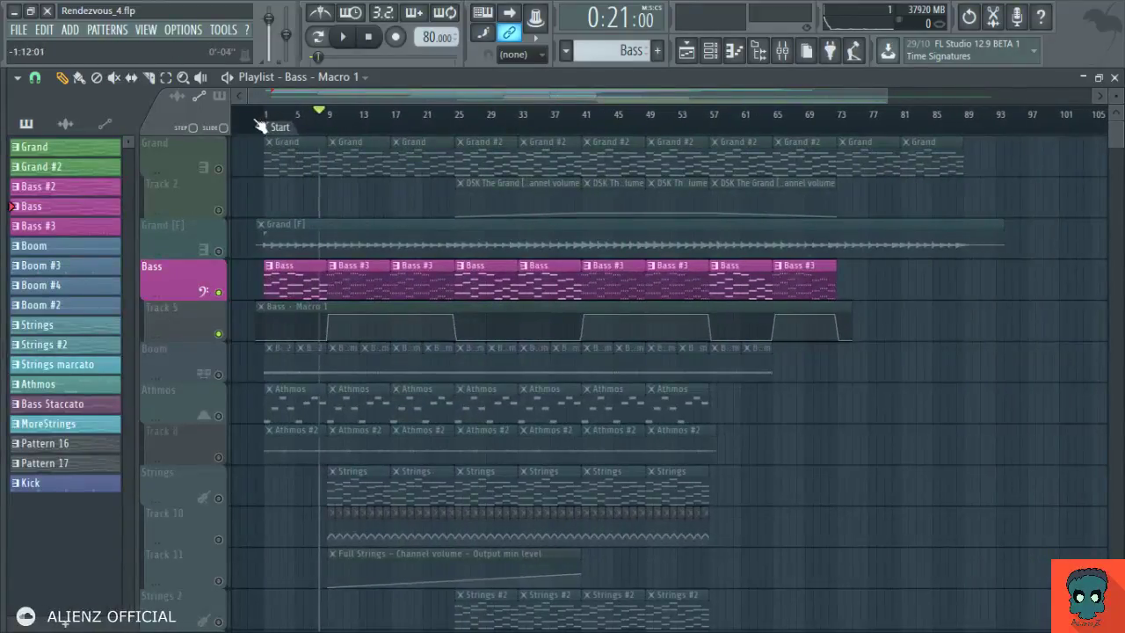
left_click(261, 114)
left_click(257, 113)
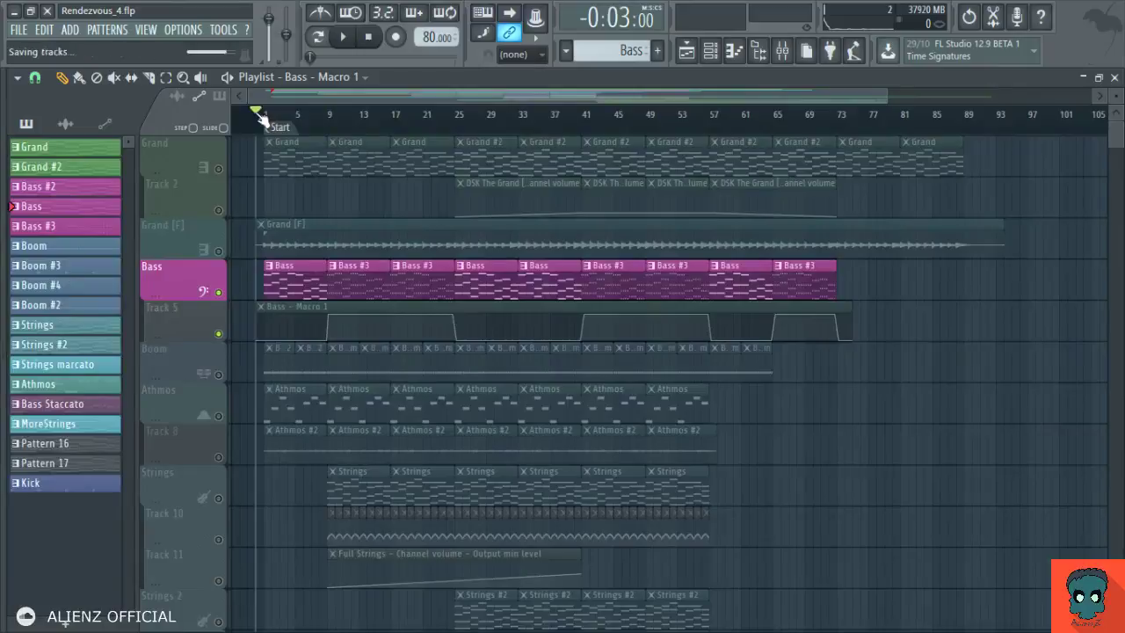
left_click_drag(261, 118, 856, 114)
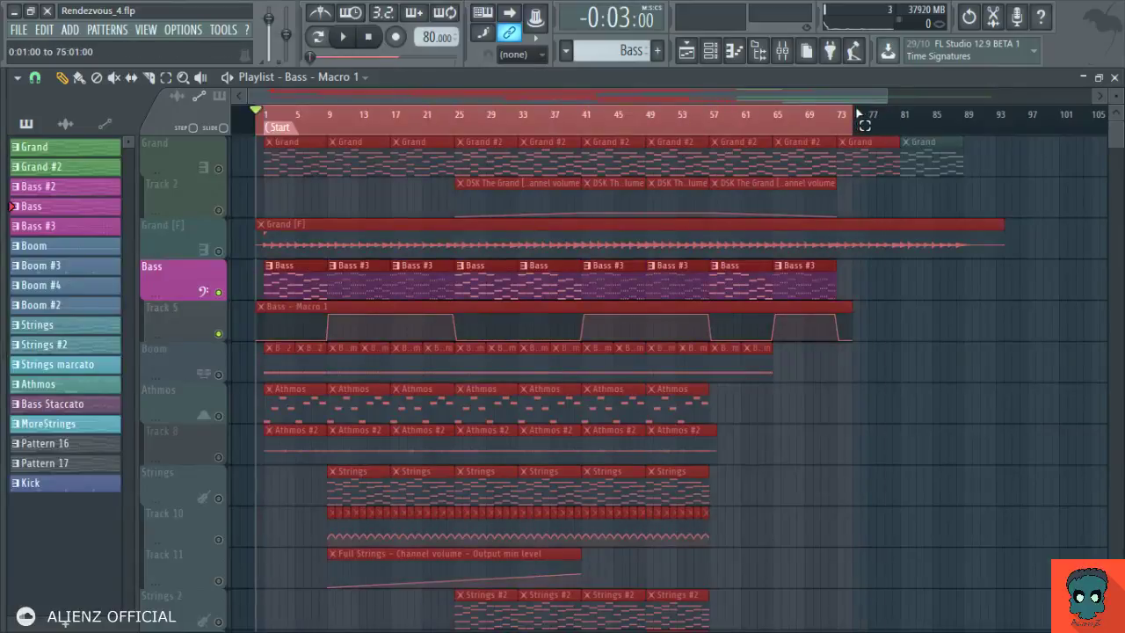
left_click(884, 260, "ctrl")
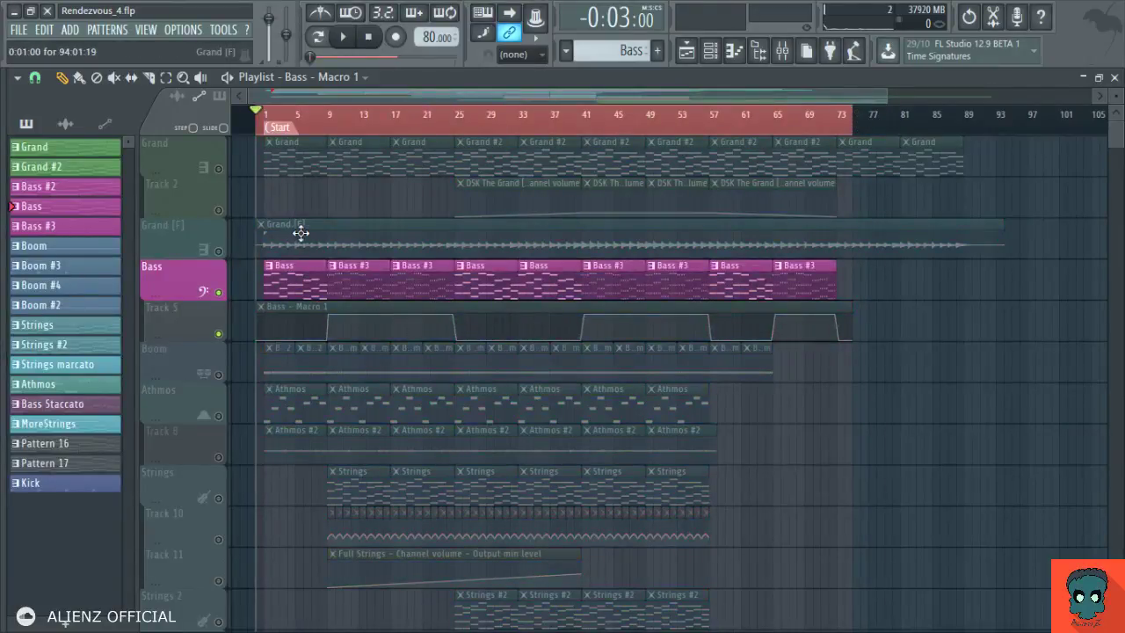
key("space")
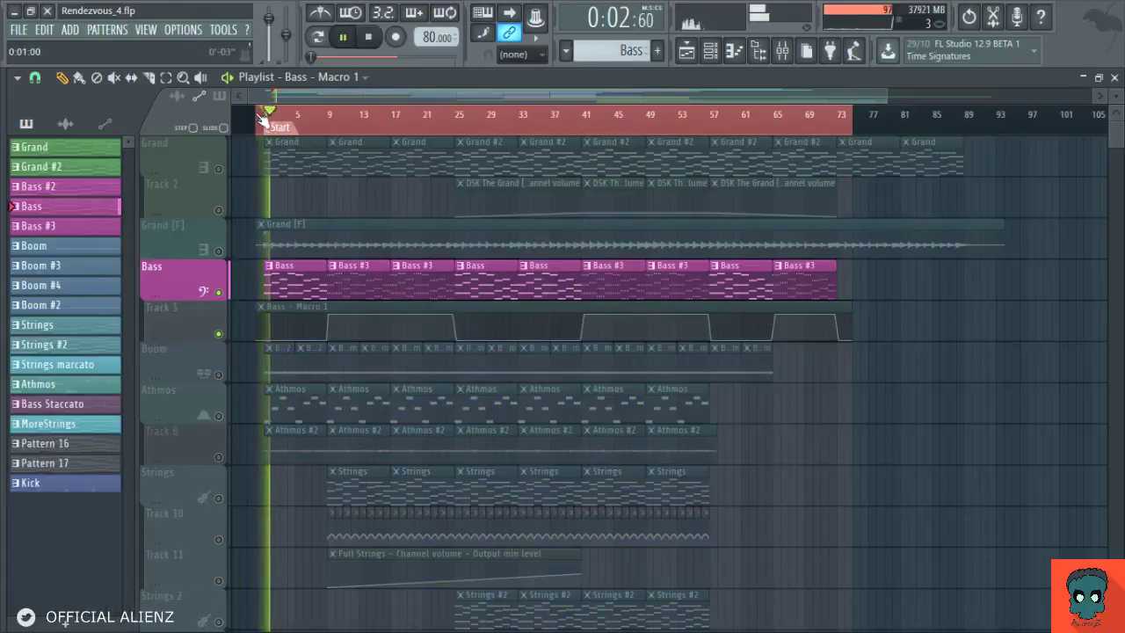
key("space")
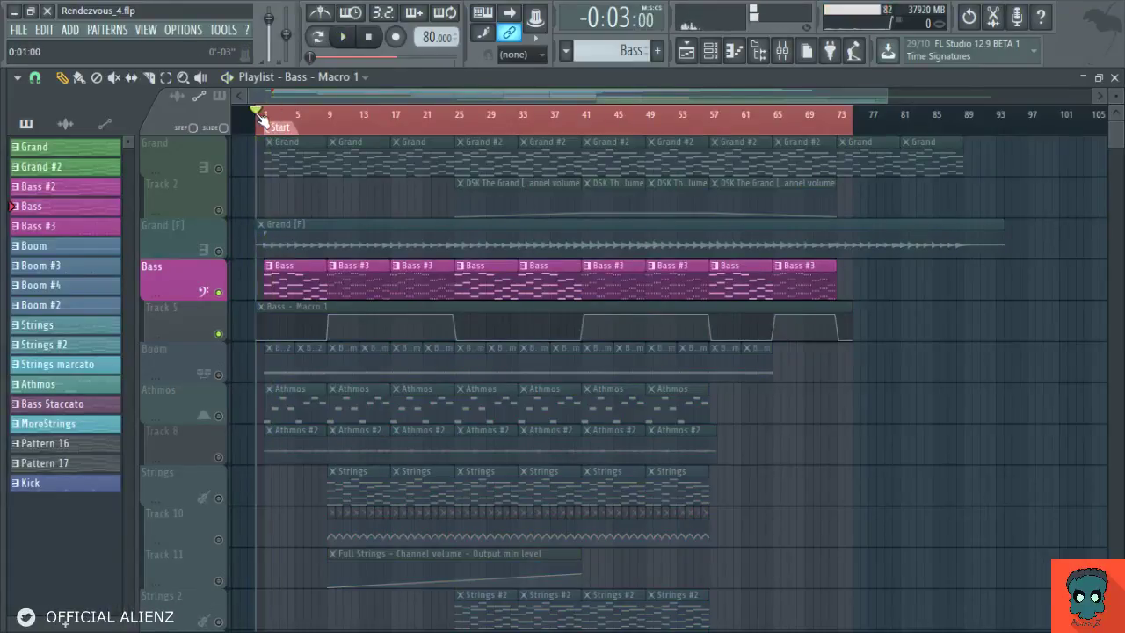
Step: Group Track 5 with the Bass track and apply the Bass track's color to the Bass - Macro 1 clip
scroll(364, 168, "down", 2)
scroll(389, 258, "up", 2)
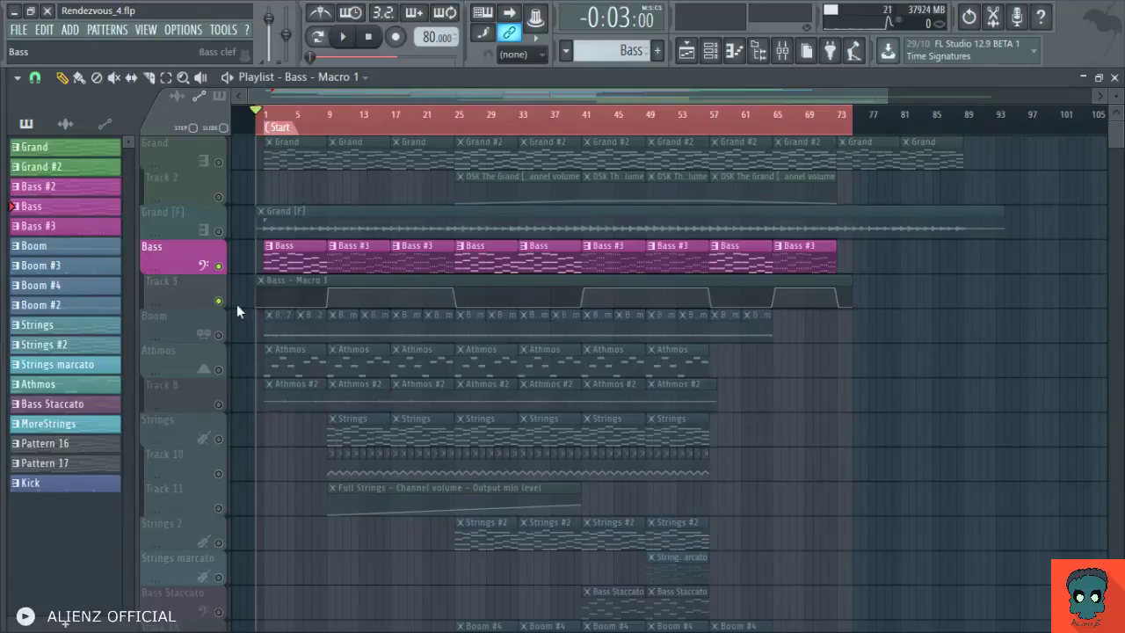
left_click(186, 299)
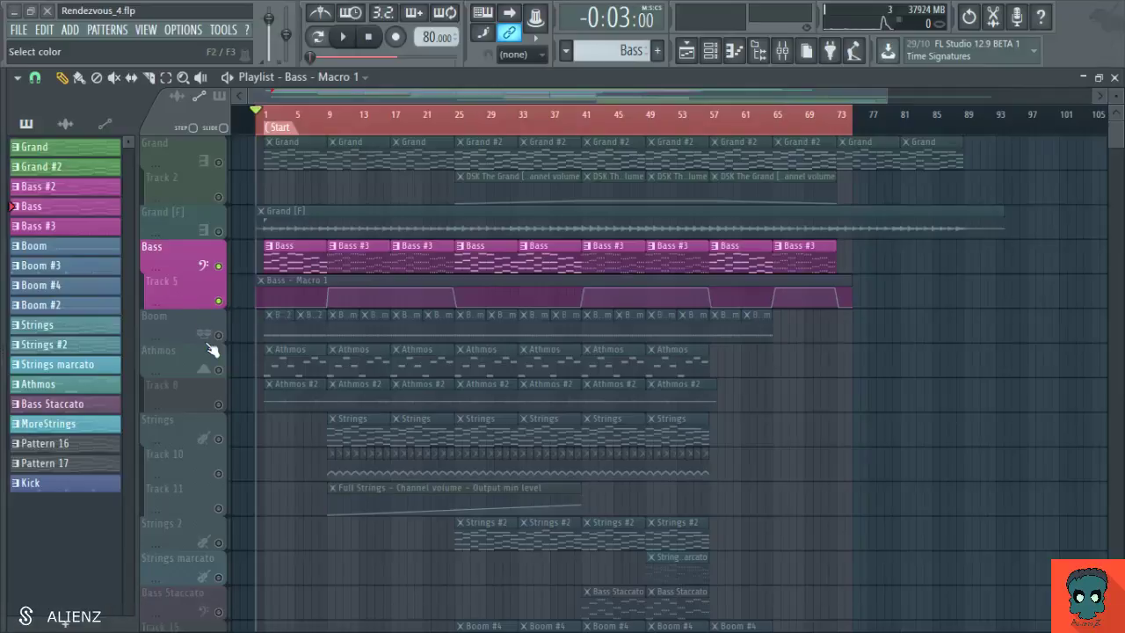
left_click(254, 306)
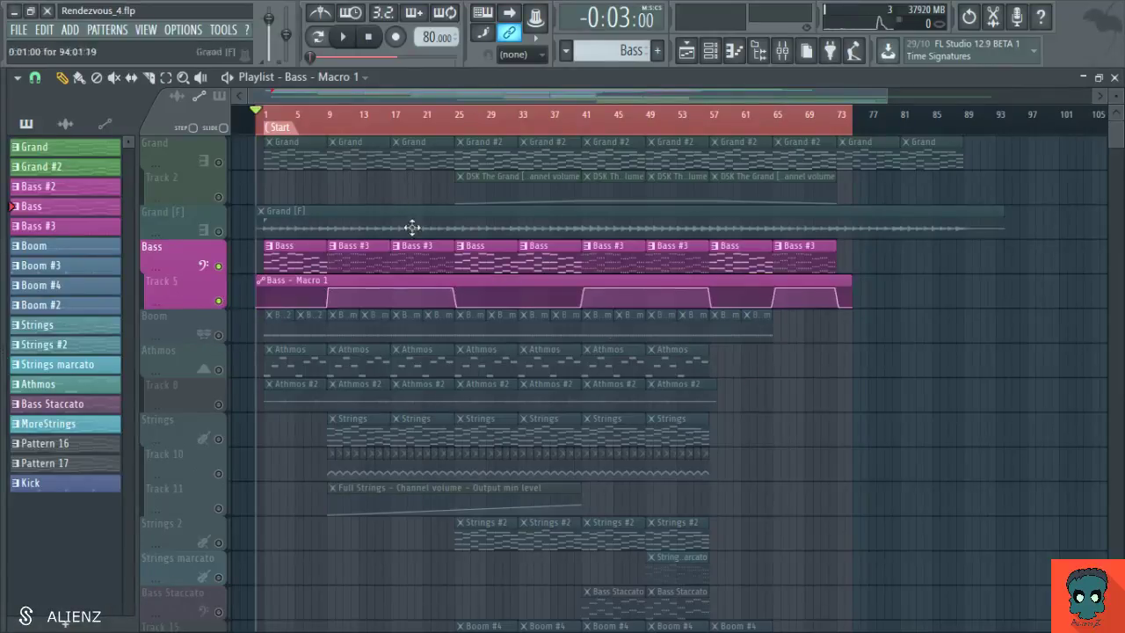
Step: Play the song from bar 8 to listen to the change from the Bass clip into Bass #3
scroll(307, 119, "up", 5)
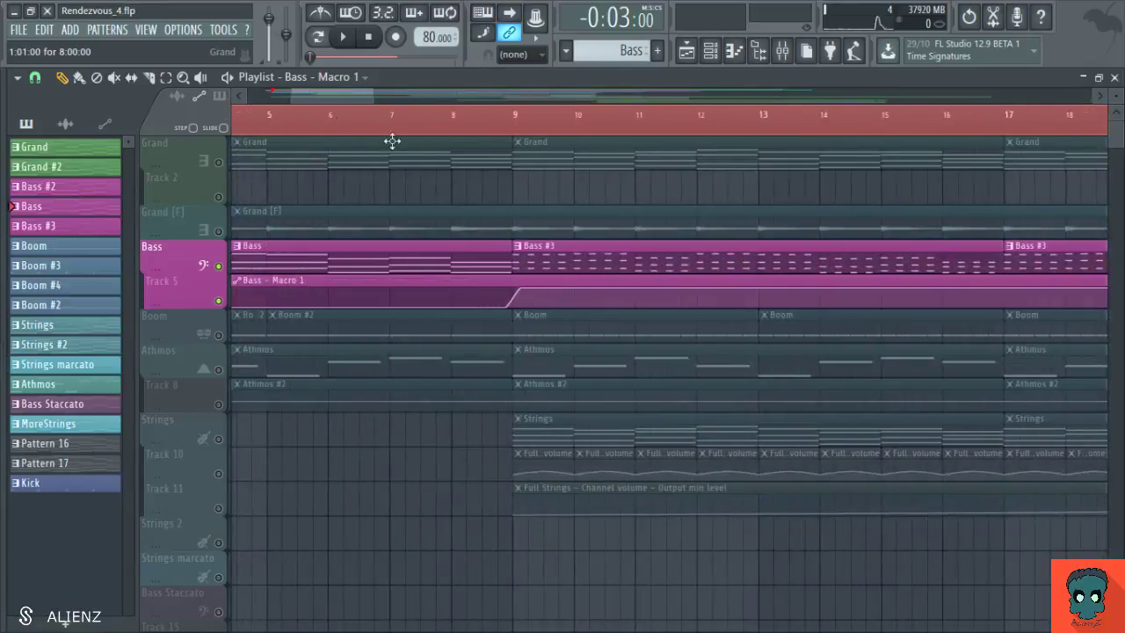
left_click(451, 131)
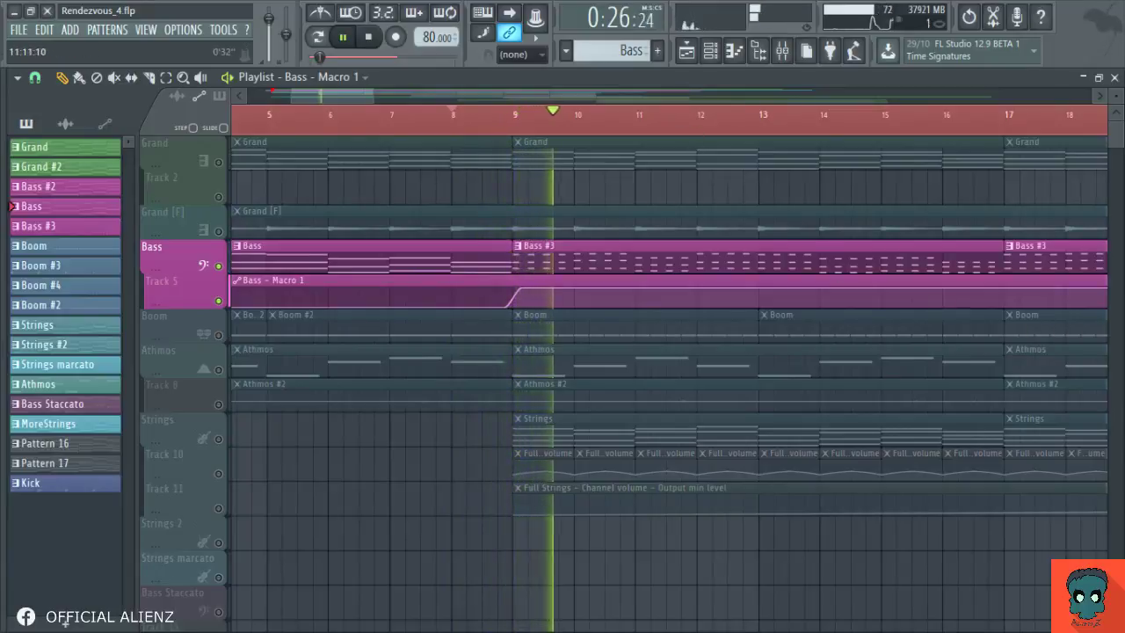
scroll(675, 351, "down", 3)
scroll(675, 352, "down", 1)
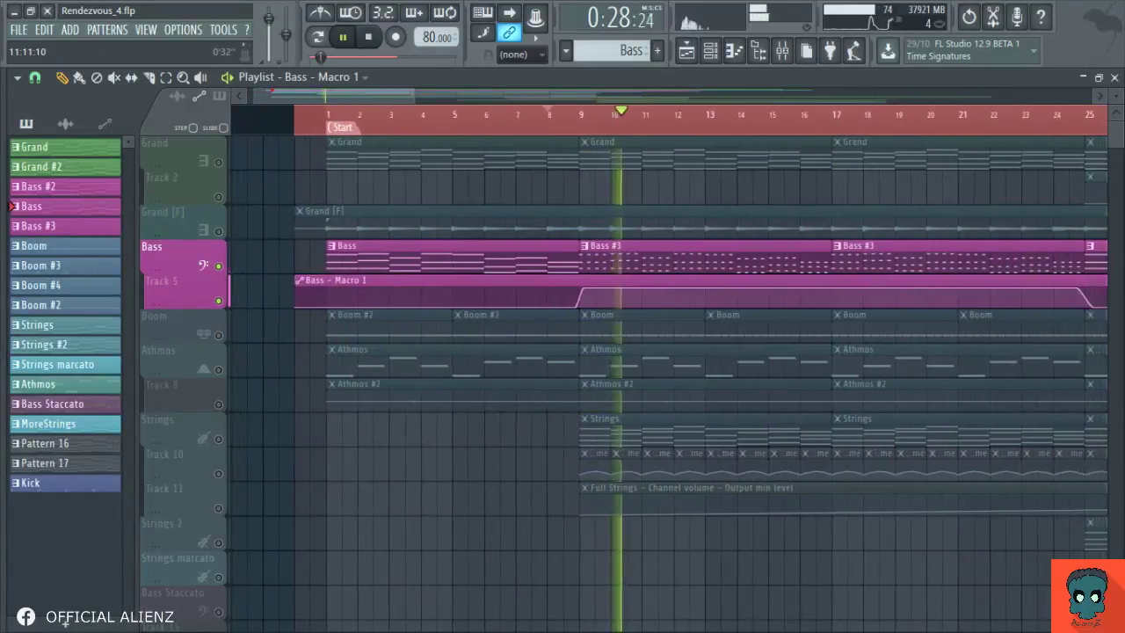
Step: Lengthen all notes of the Bass #3 pattern slightly in the piano roll, then return to the playlist with playback stopped
double_click(700, 261)
left_click_drag(480, 364, 670, 365)
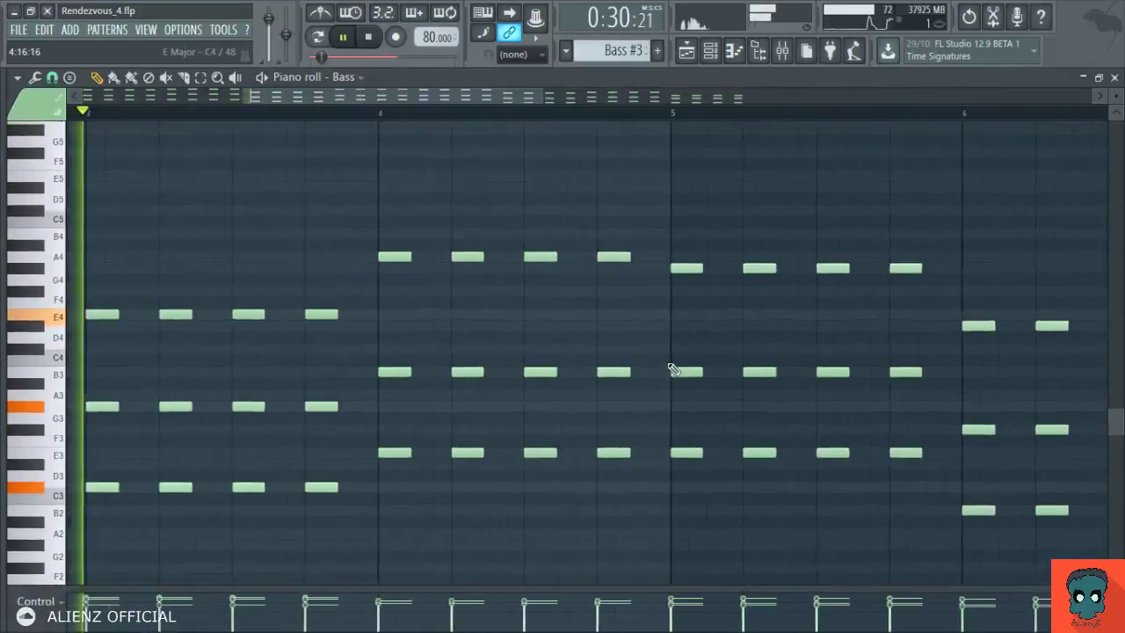
key("ctrl+a")
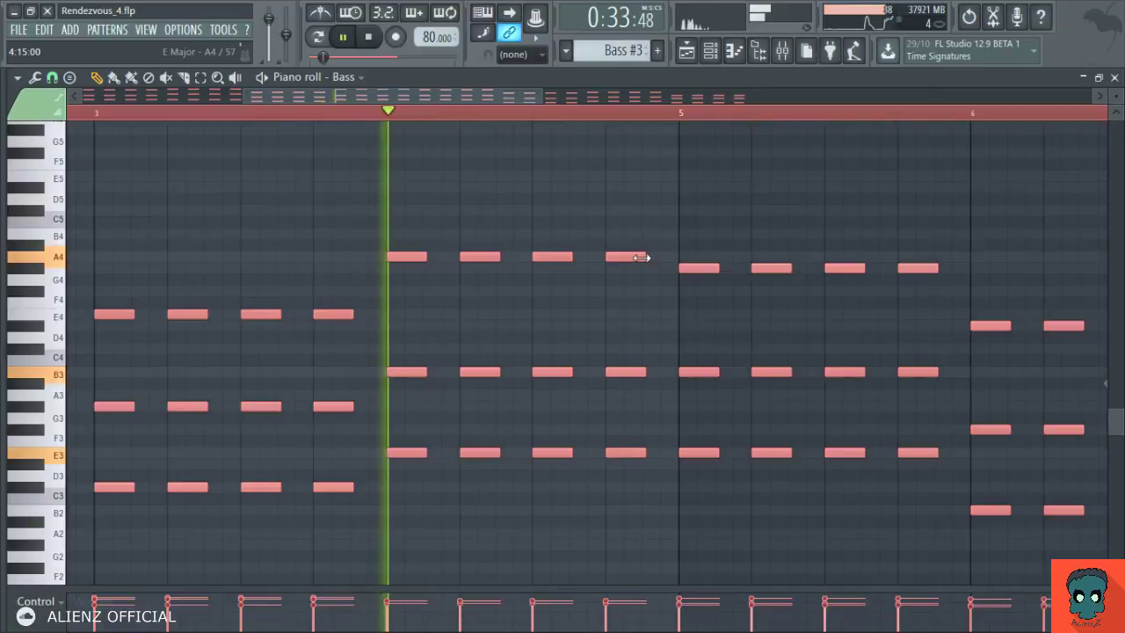
key("space")
key("F5")
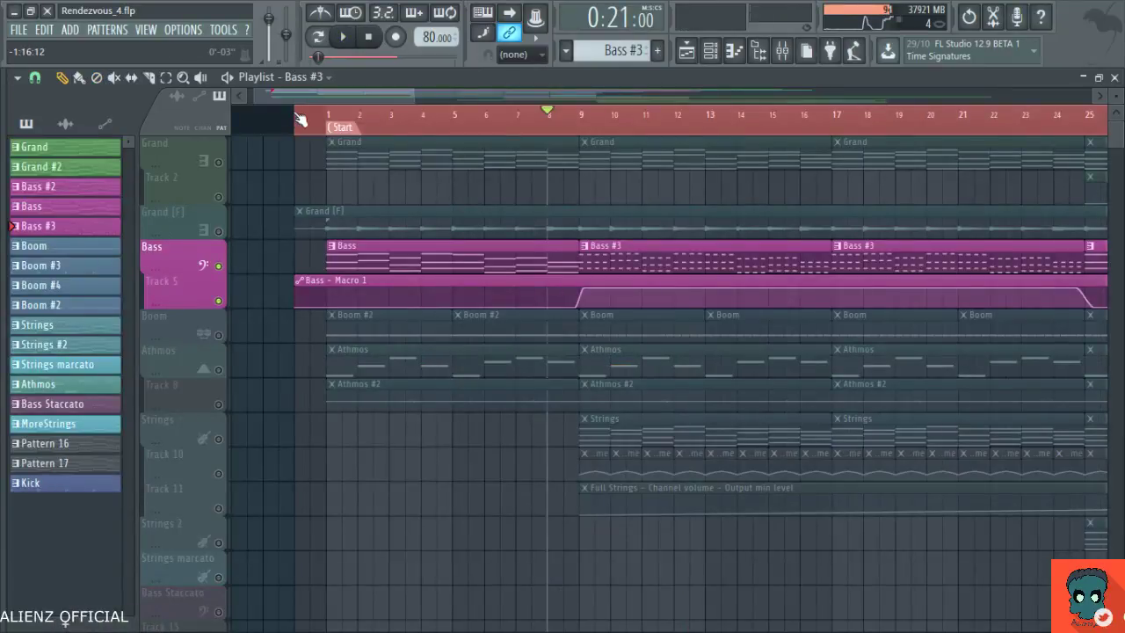
Step: Arm only the Bass mixer track for disk recording and render it to a wave file from the project start
left_click(299, 119)
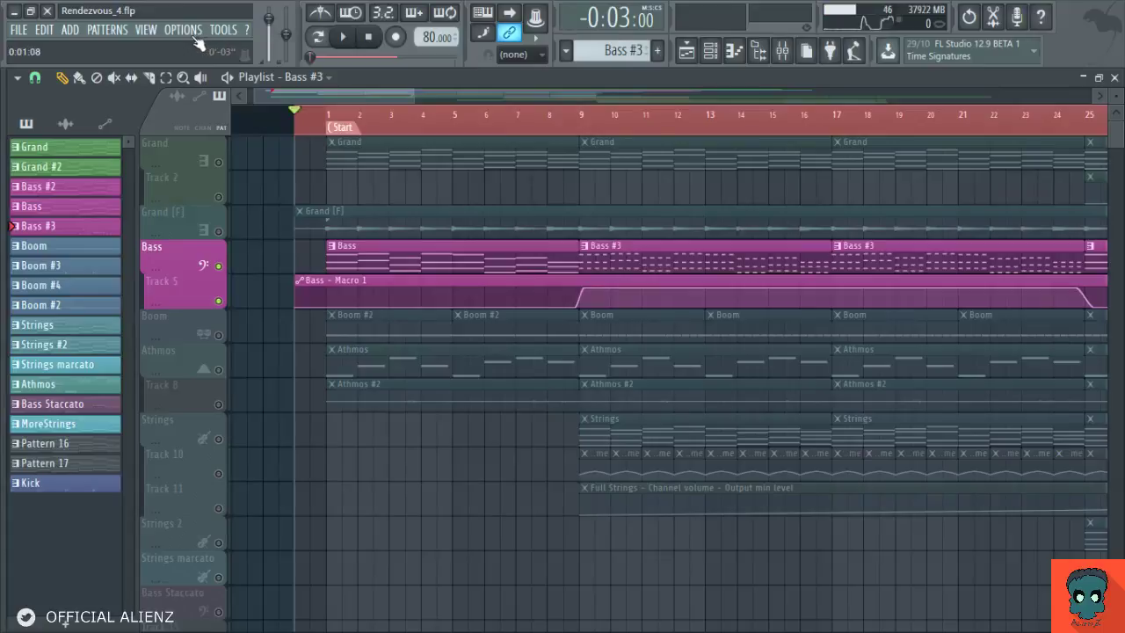
left_click(781, 51)
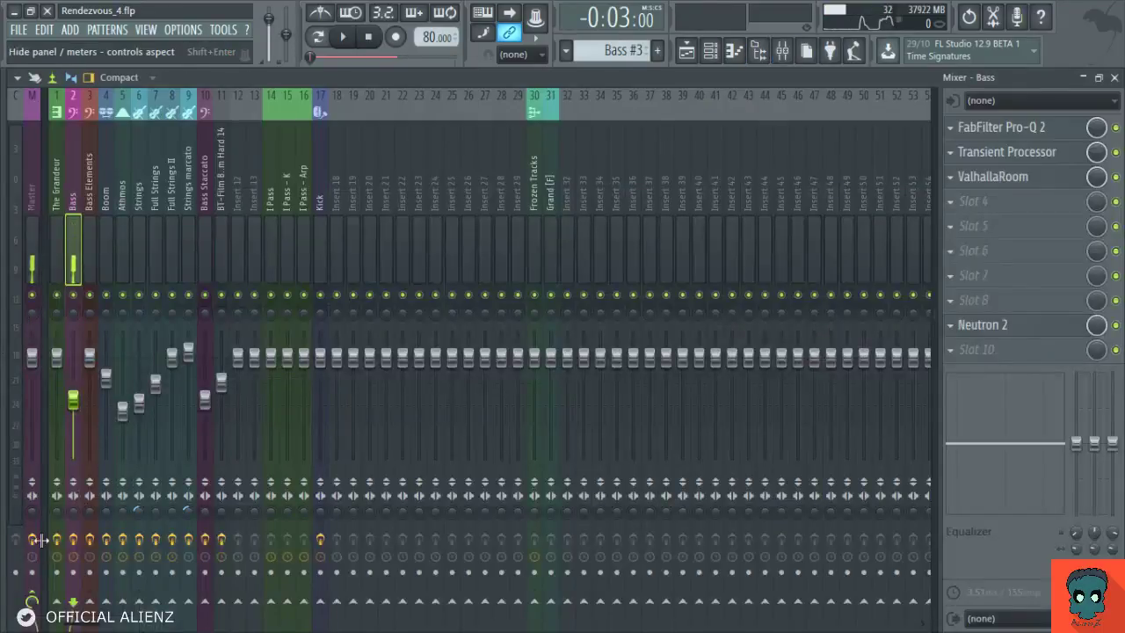
left_click(32, 572)
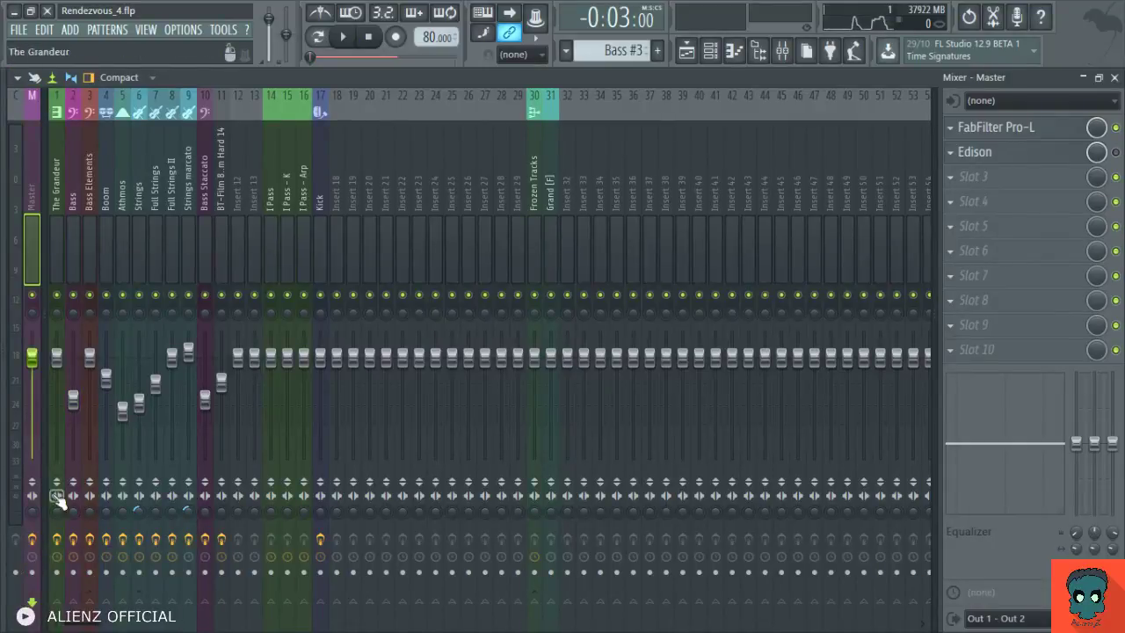
left_click(71, 262)
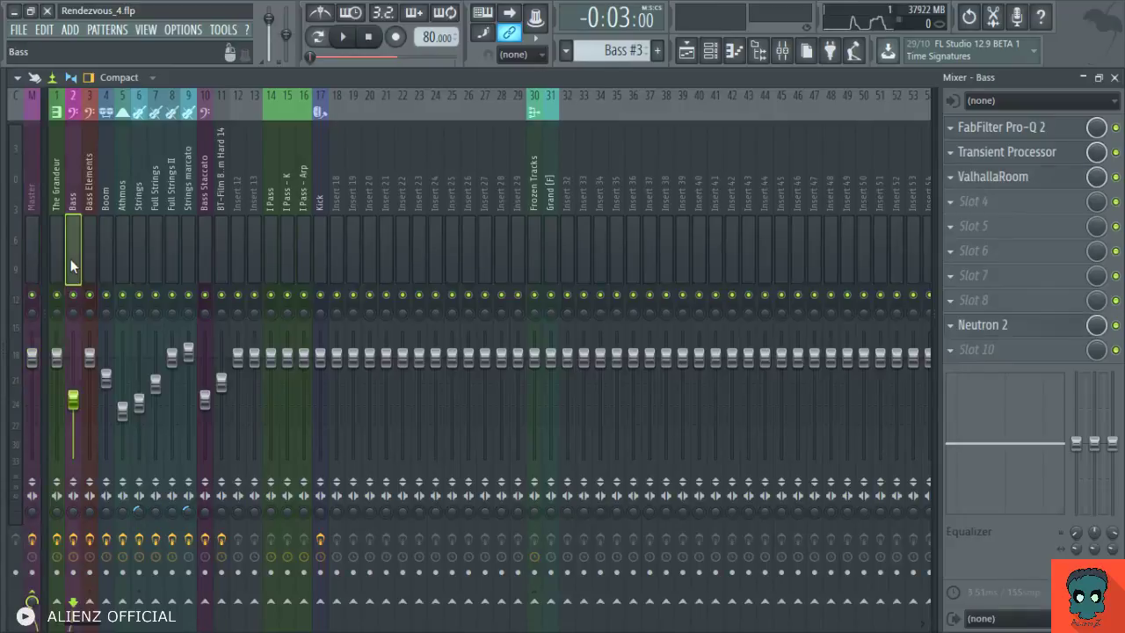
left_click(74, 573)
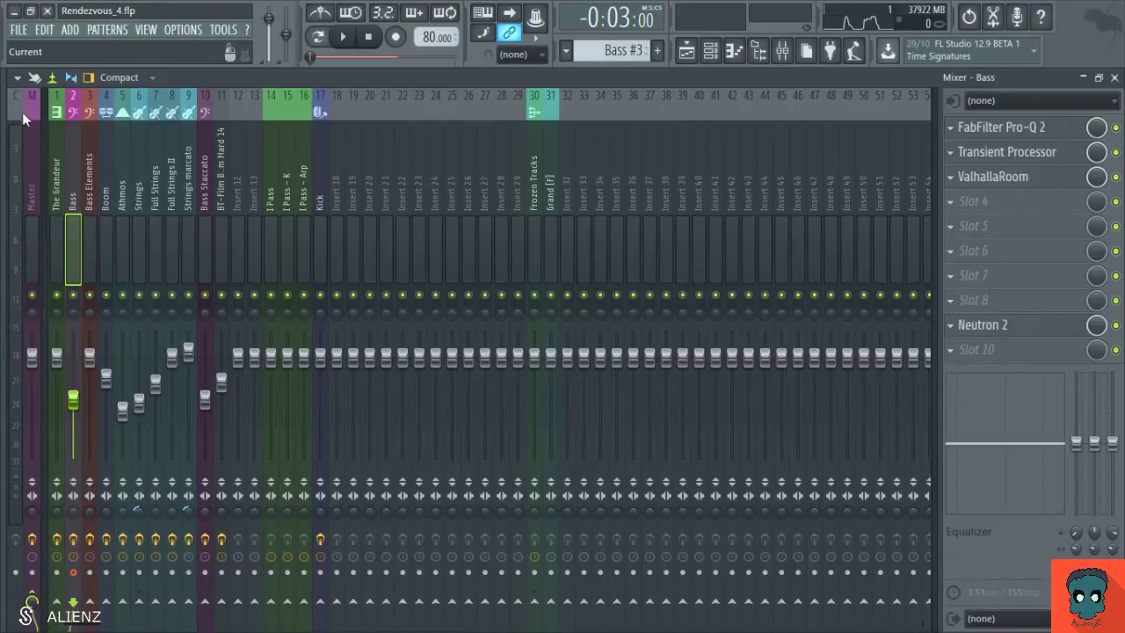
left_click(21, 82)
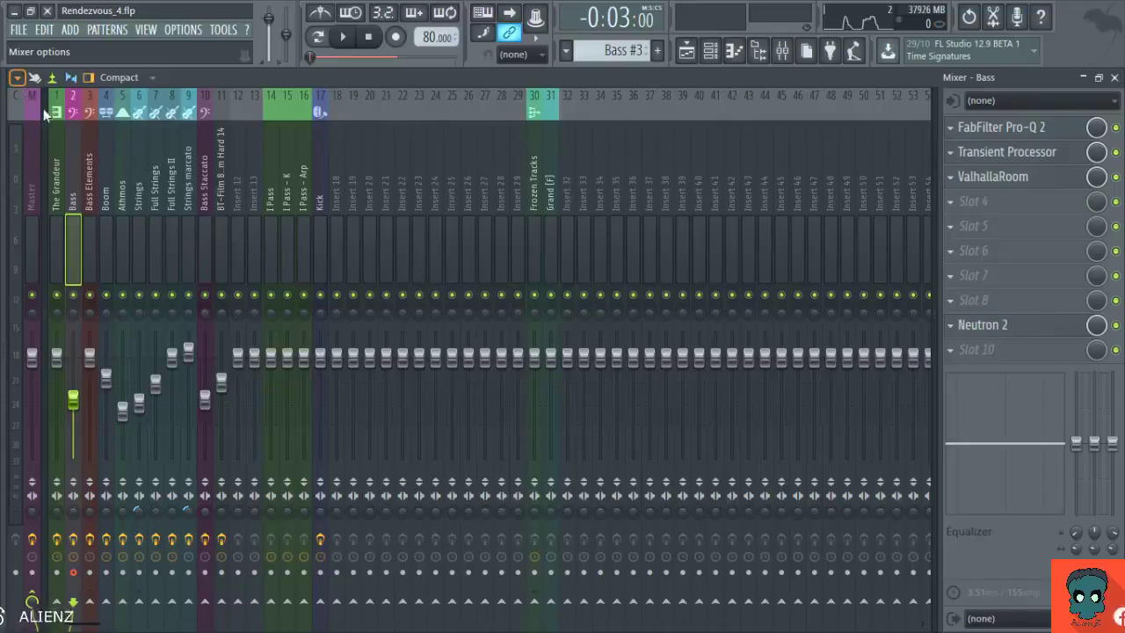
left_click(208, 112)
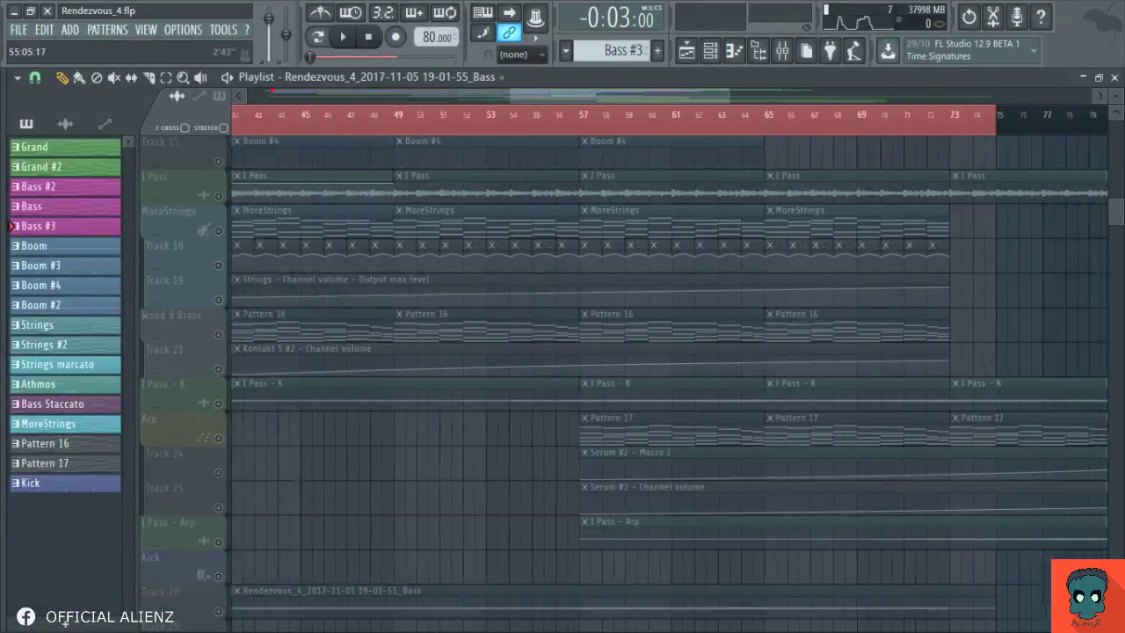
scroll(438, 212, "down", 6)
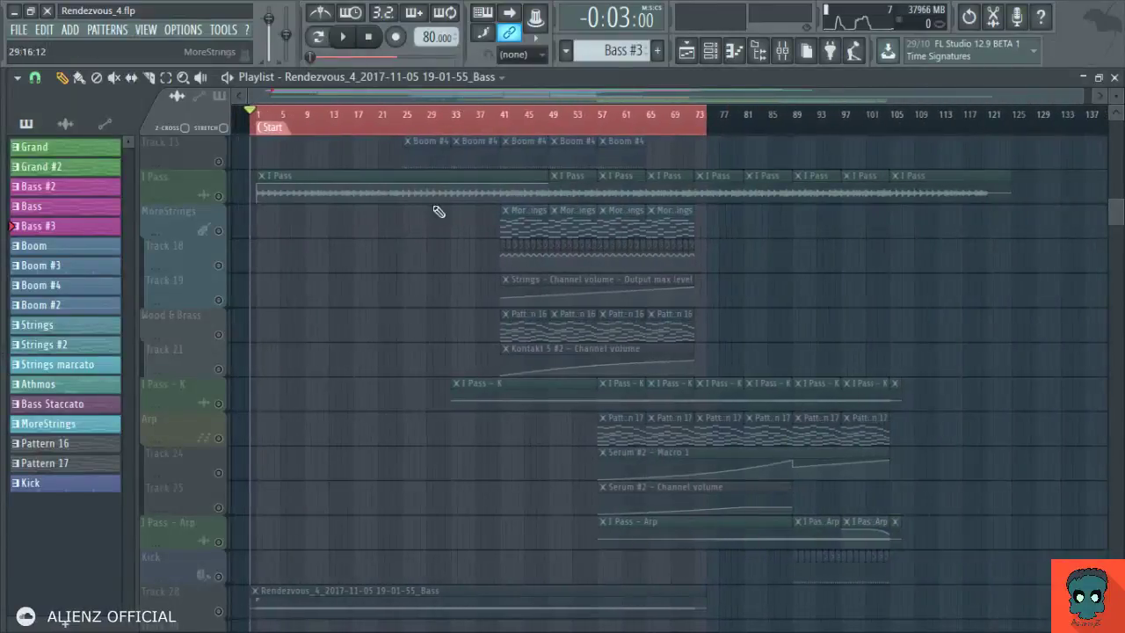
scroll(438, 212, "down", 4)
scroll(421, 239, "up", 3)
left_click_drag(439, 476, 464, 528)
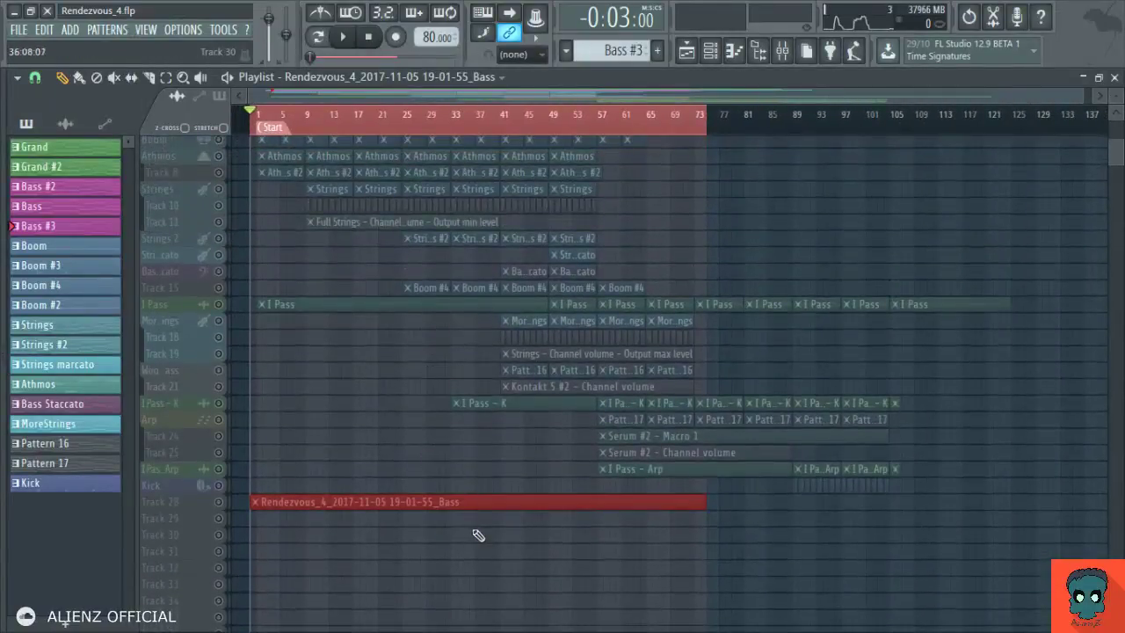
scroll(384, 602, "up", 3)
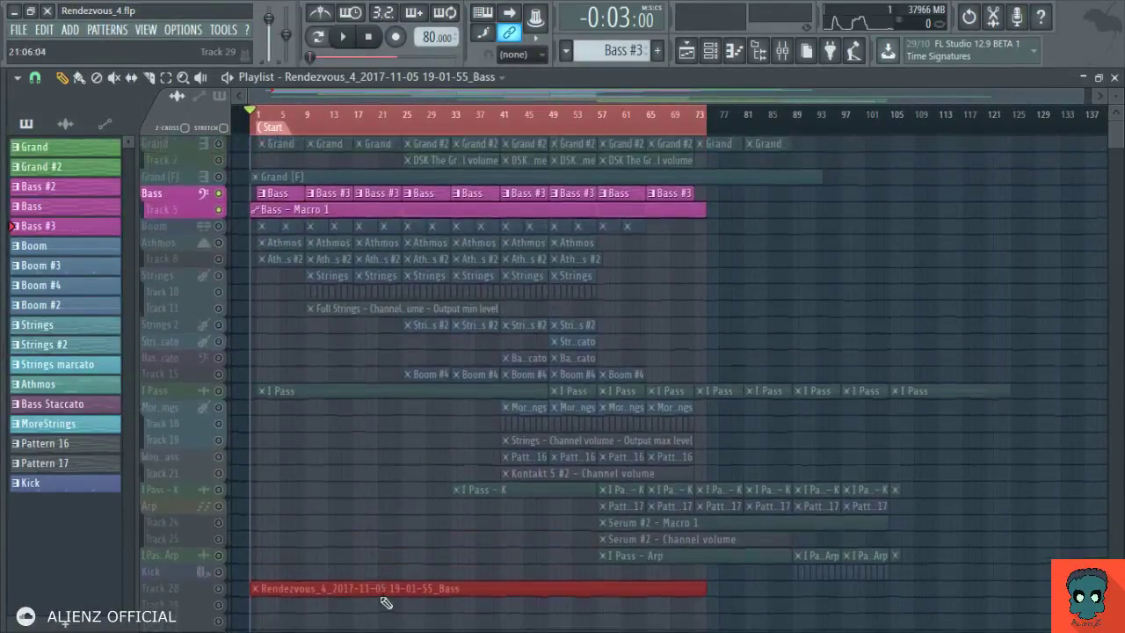
left_click(249, 275, "ctrl")
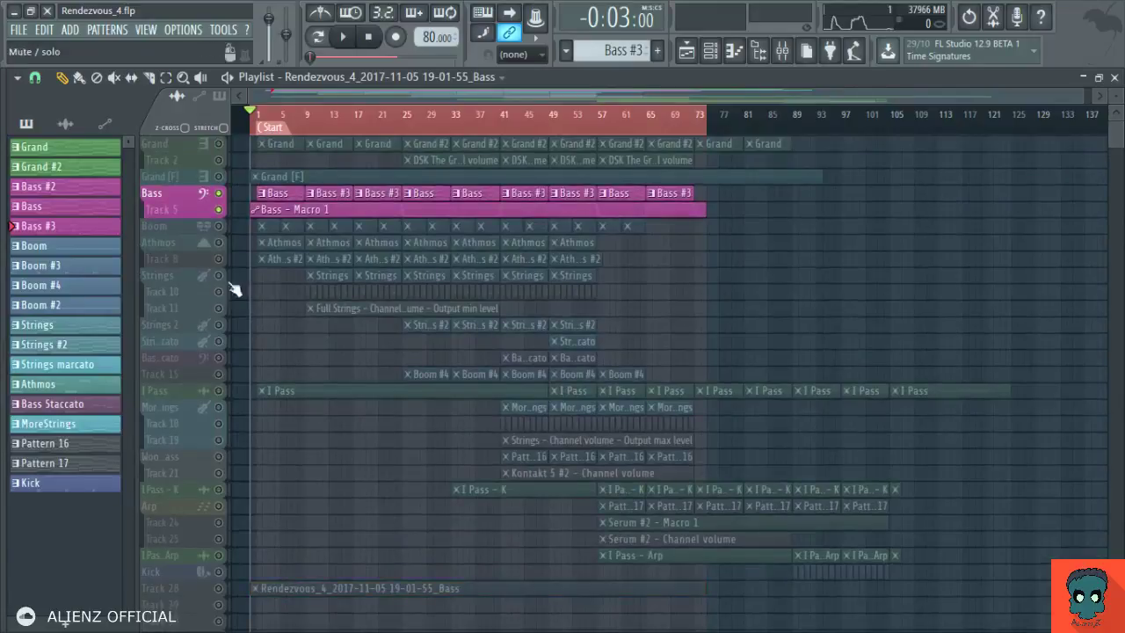
Step: Insert a playlist track between Track 5 and Boom, styled like Grand [F] and named Bass [F]
right_click(164, 227)
left_click(222, 467)
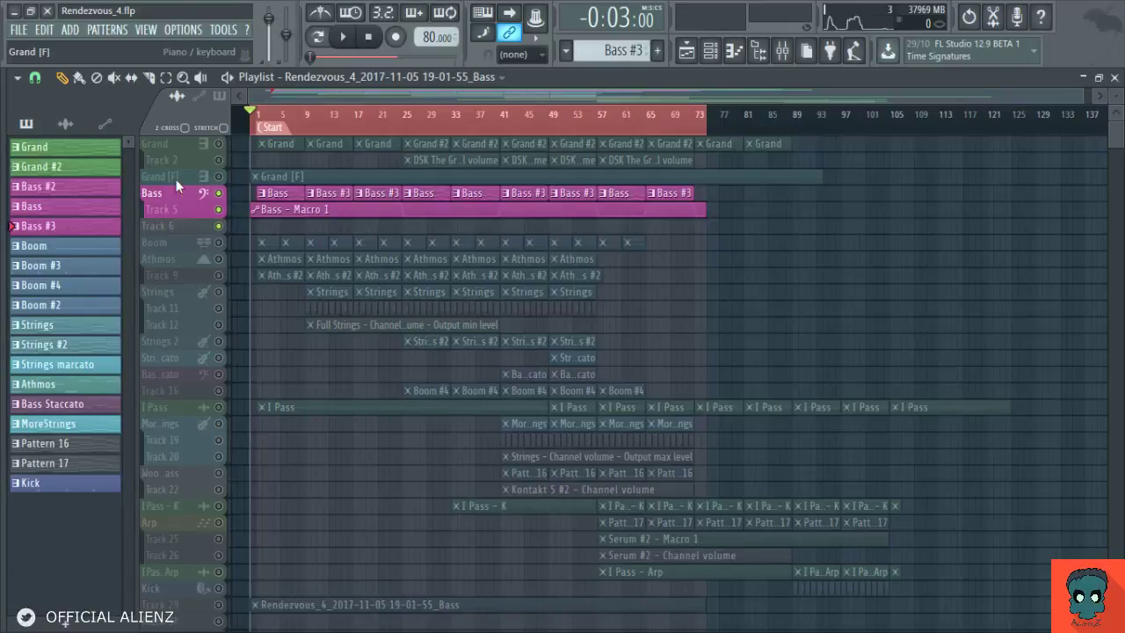
left_click(202, 262)
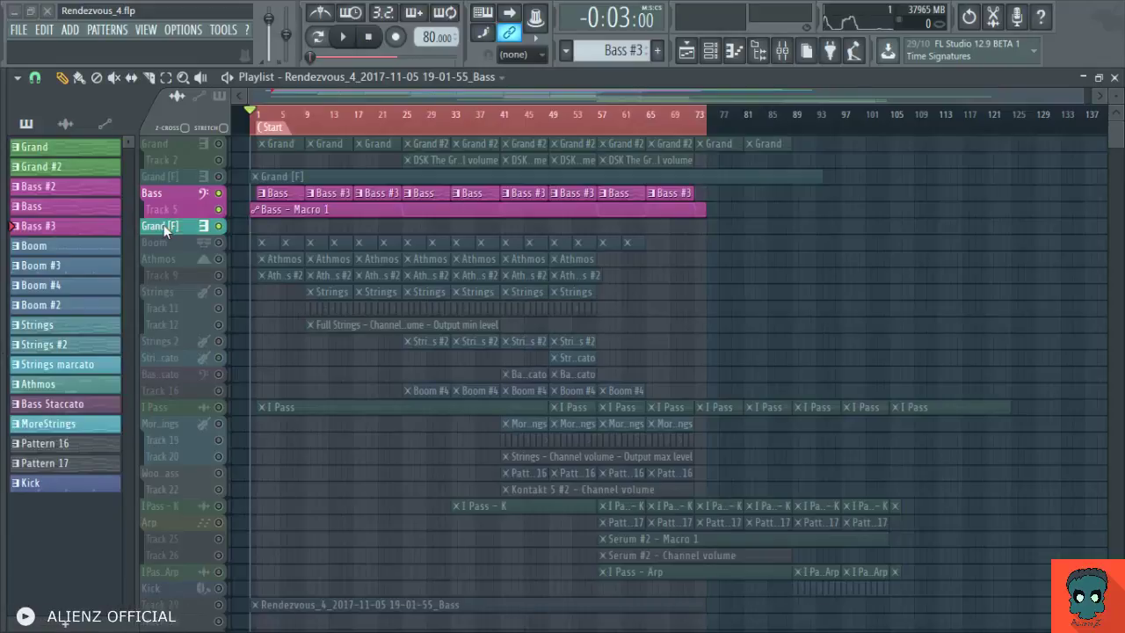
type("Bass [F]")
key("Return")
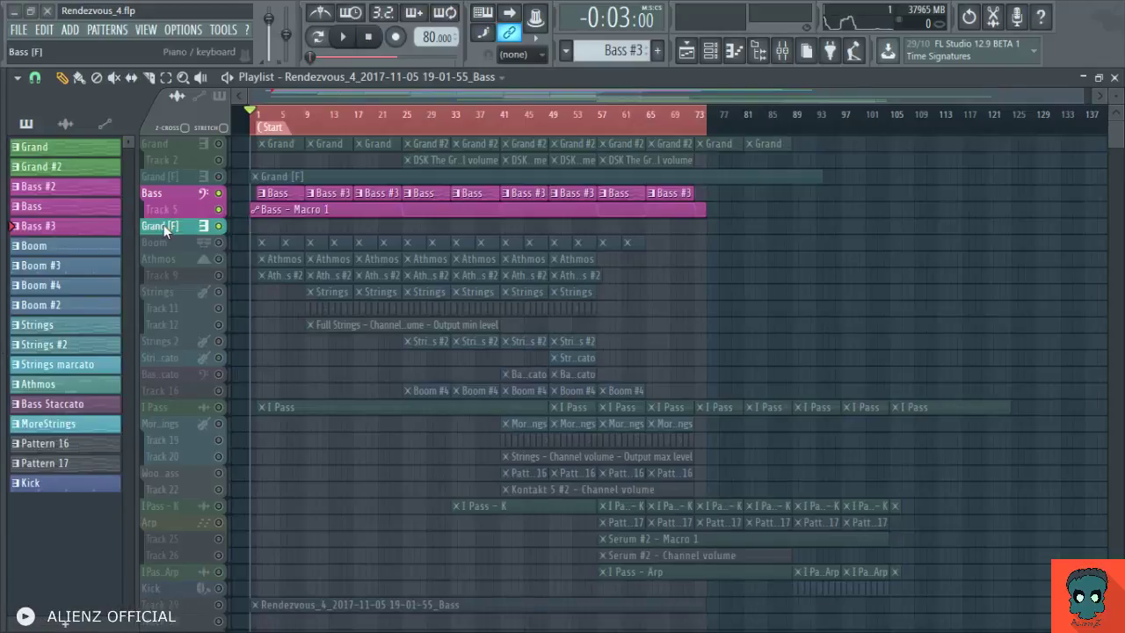
Step: Mute the Bass track and Track 5, and move the rendered Bass audio clip up from Track 29 toward the Bass [F] track
left_click(218, 193)
left_click(218, 210)
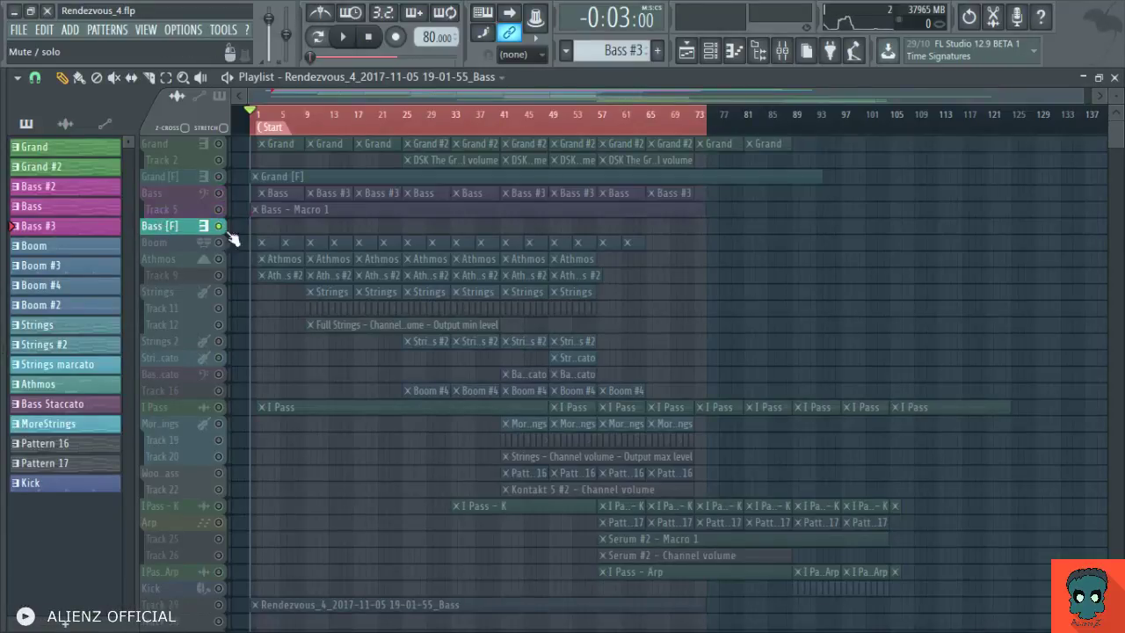
mouse_move(307, 321)
left_mouse_down()
mouse_move(296, 231)
mouse_move(368, 444)
left_mouse_up()
left_click(218, 142)
left_click(220, 144)
scroll(281, 301, "down", 3)
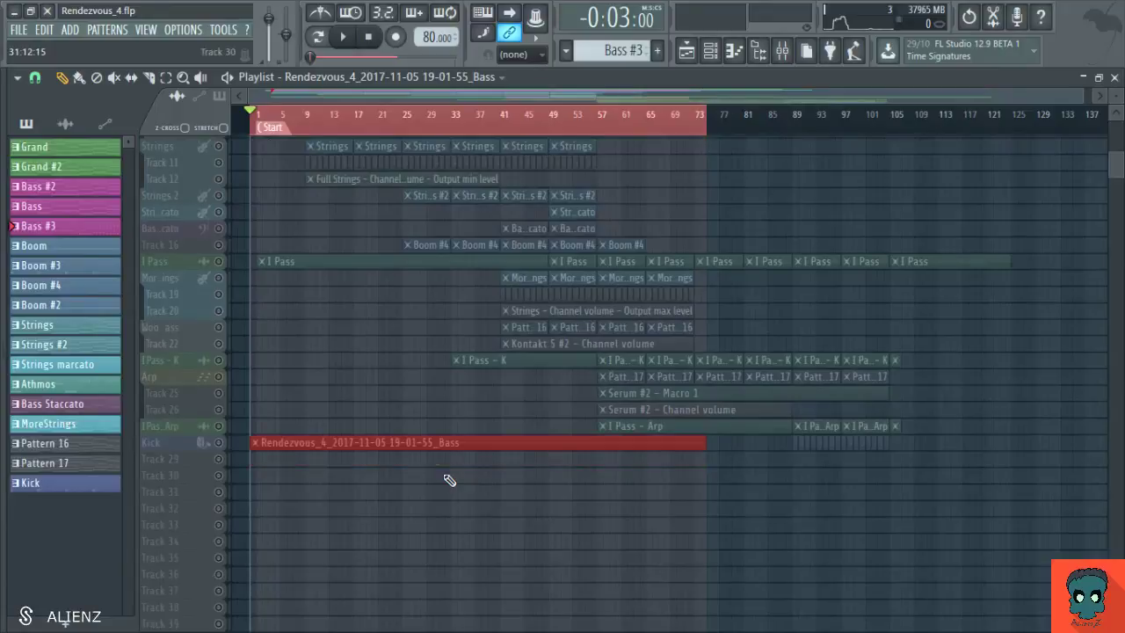
scroll(449, 479, "up", 2)
scroll(449, 480, "up", 1)
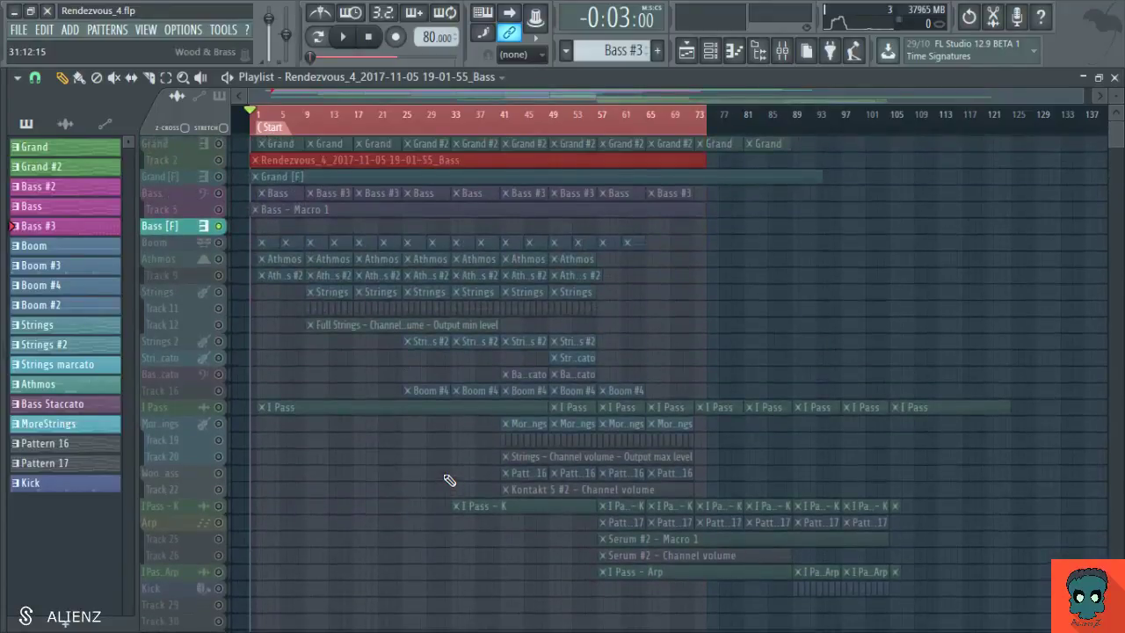